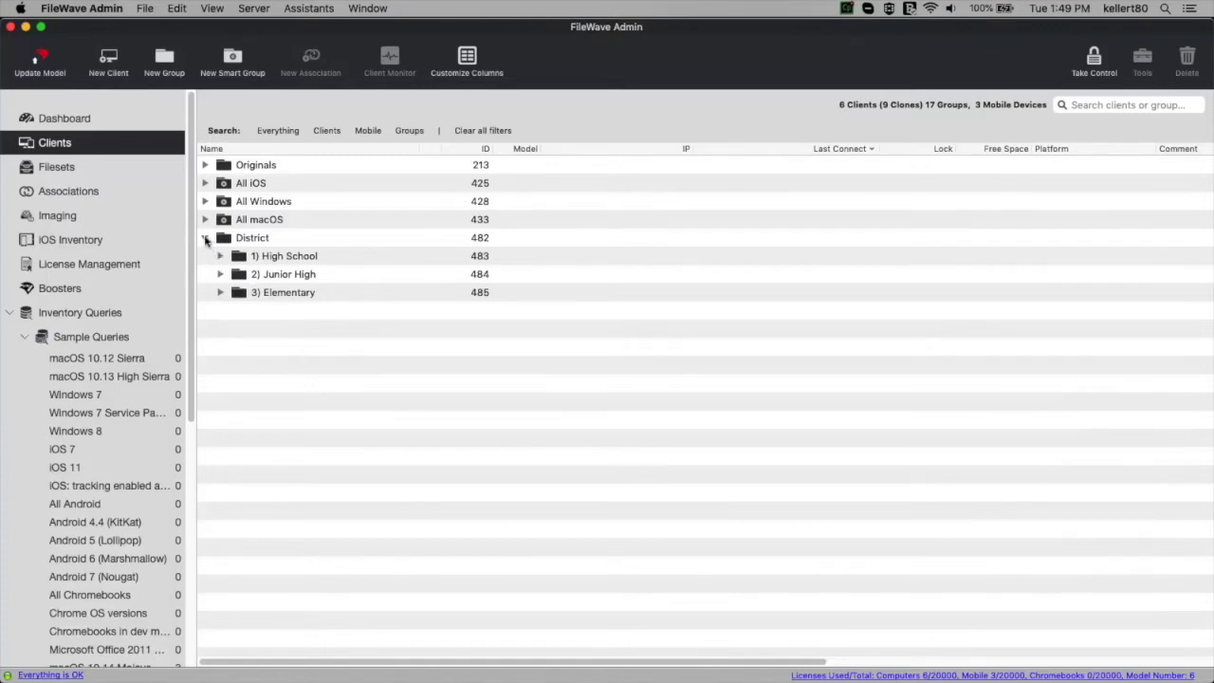
Expand the District group and its High School, Junior High and Elementary groups to examine their staff and student subgroups.
{"action": "left_click", "coordinate": [206, 238]}
{"action": "left_click", "coordinate": [206, 238]}
{"action": "left_click", "coordinate": [220, 257]}
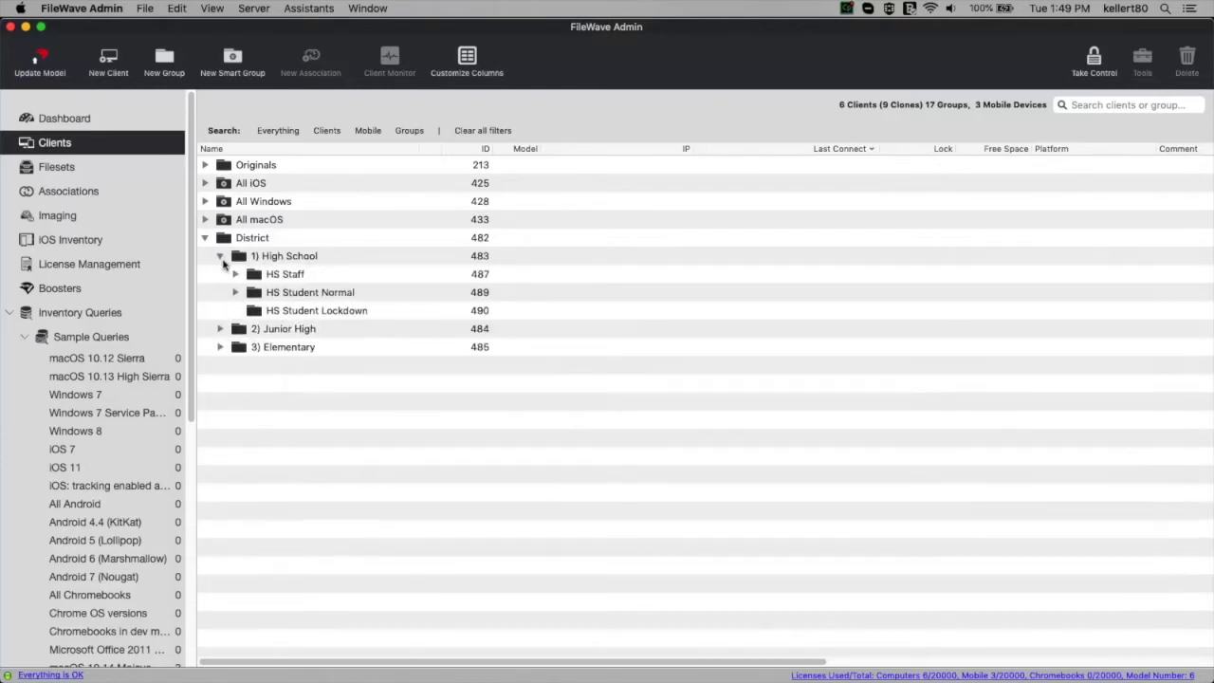
{"action": "left_click", "coordinate": [221, 329]}
{"action": "left_click", "coordinate": [220, 402]}
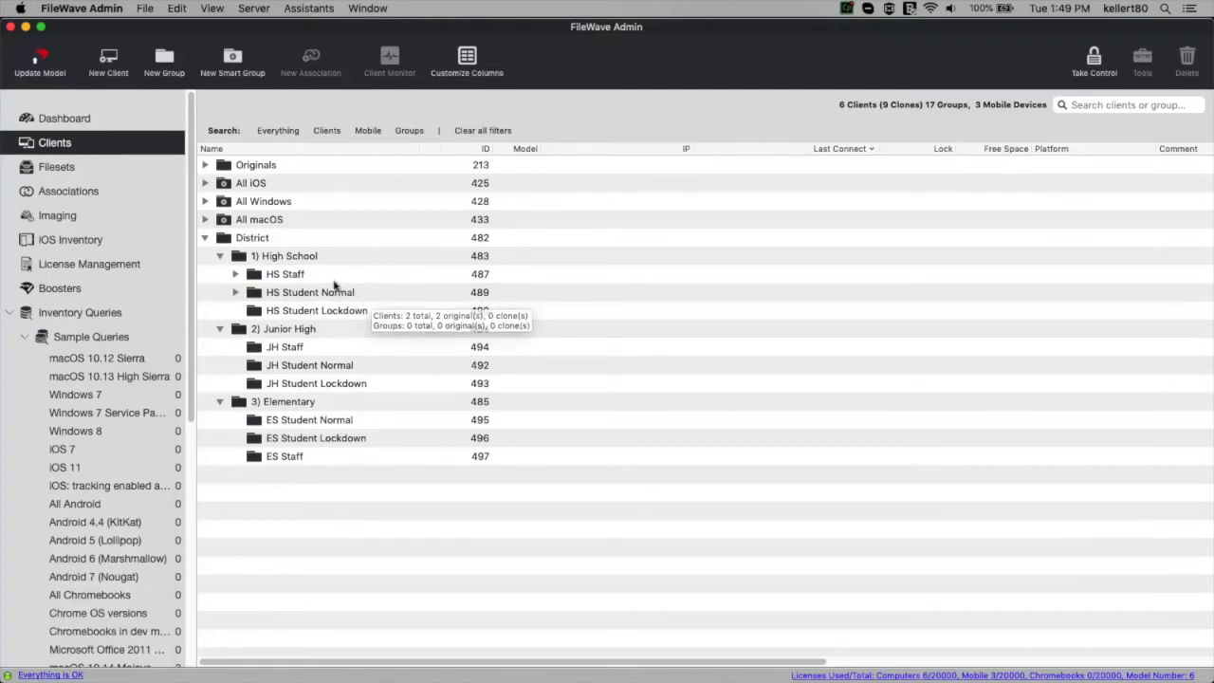
{"action": "mouse_move", "coordinate": [328, 295]}
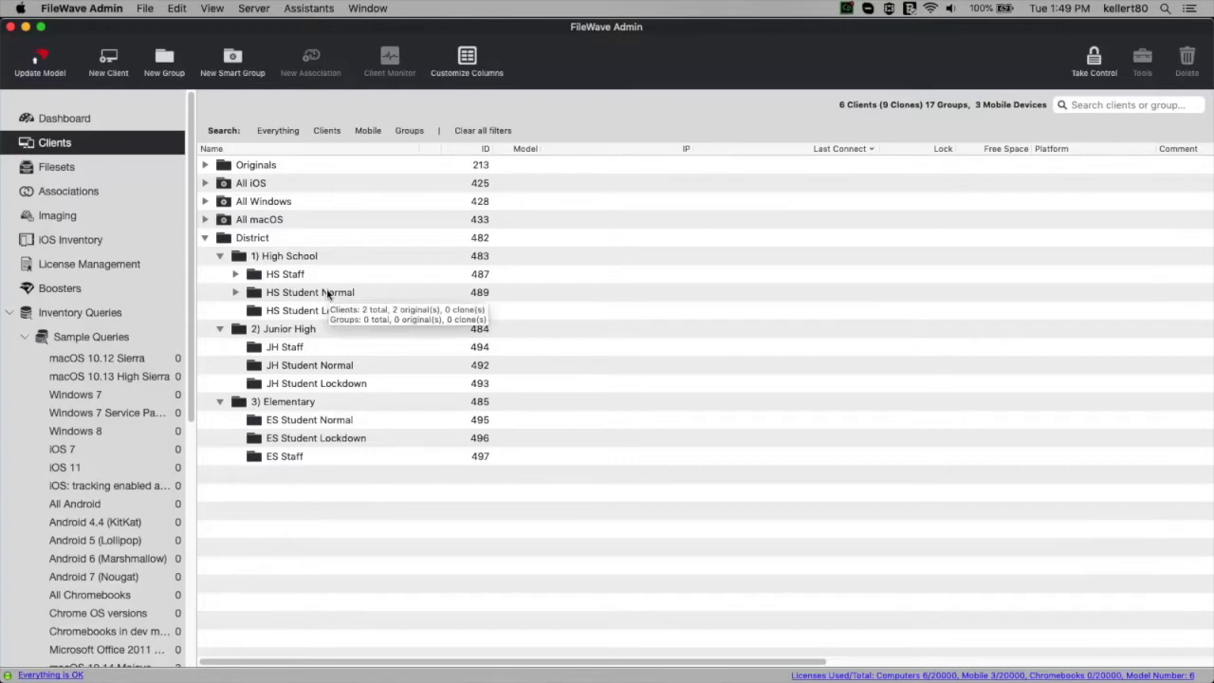
{"action": "mouse_move", "coordinate": [320, 318]}
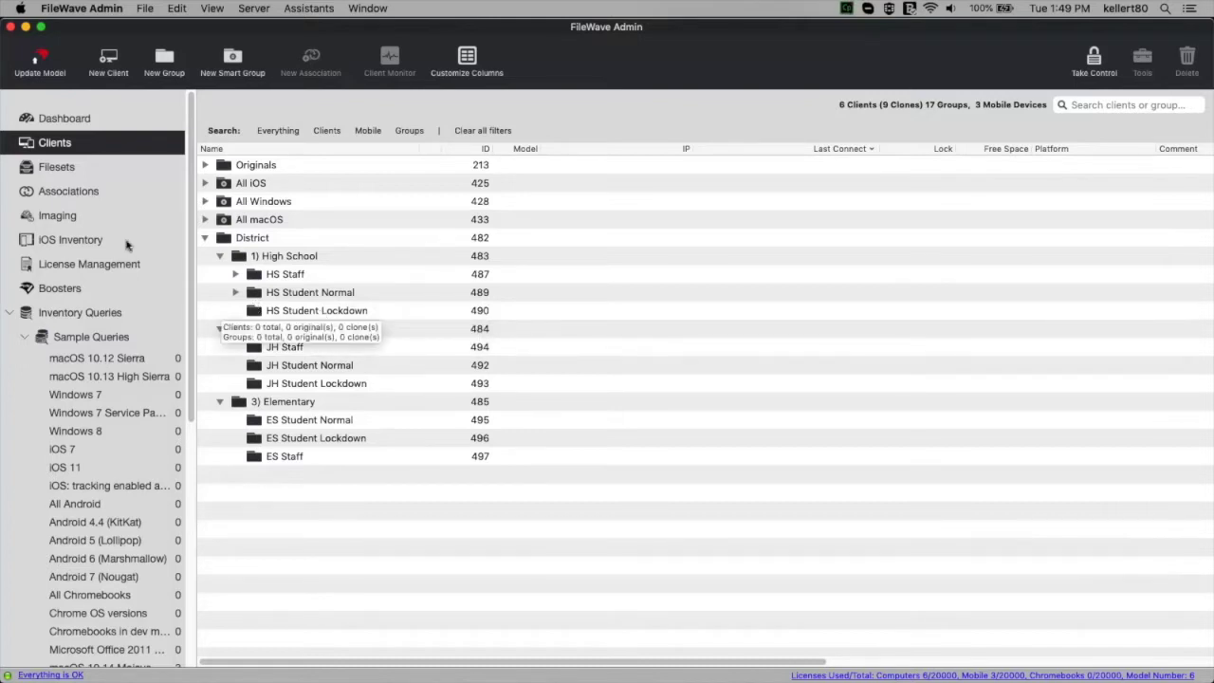
Examine the Staff Normal, Student Lockdown and Student Normal profiles under iOS Profiles in the filesets.
{"action": "left_click", "coordinate": [76, 171]}
{"action": "left_click", "coordinate": [327, 201]}
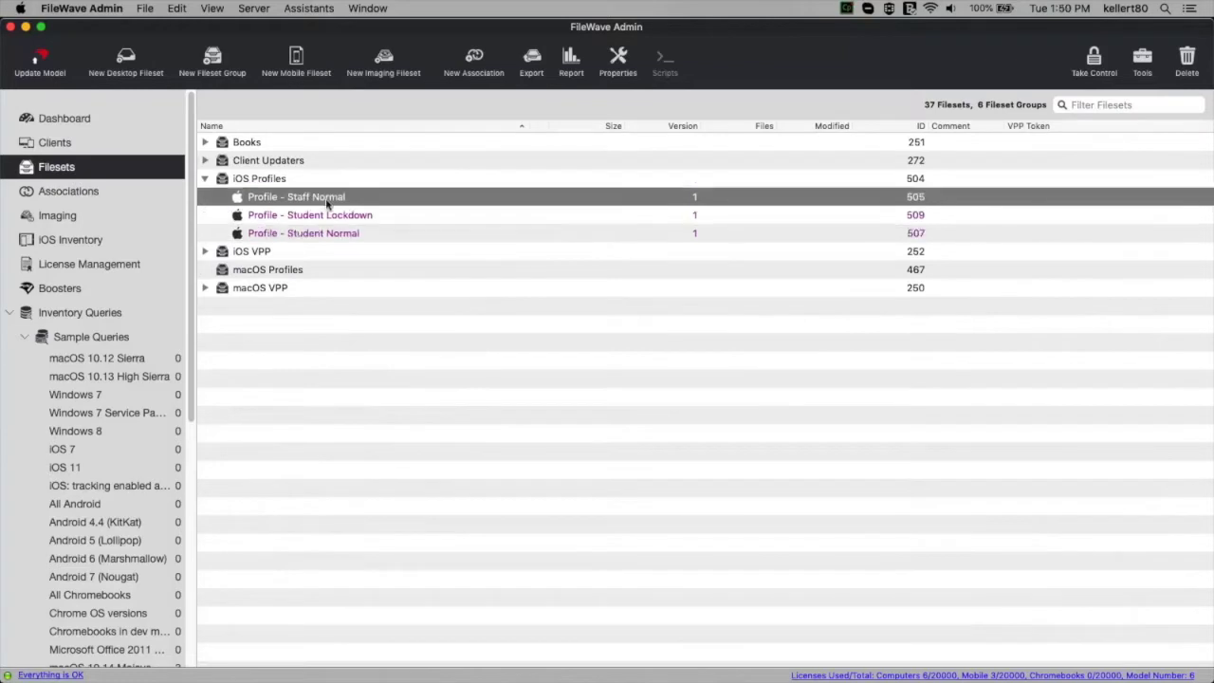
{"action": "left_click", "coordinate": [339, 219]}
{"action": "left_click", "coordinate": [338, 236]}
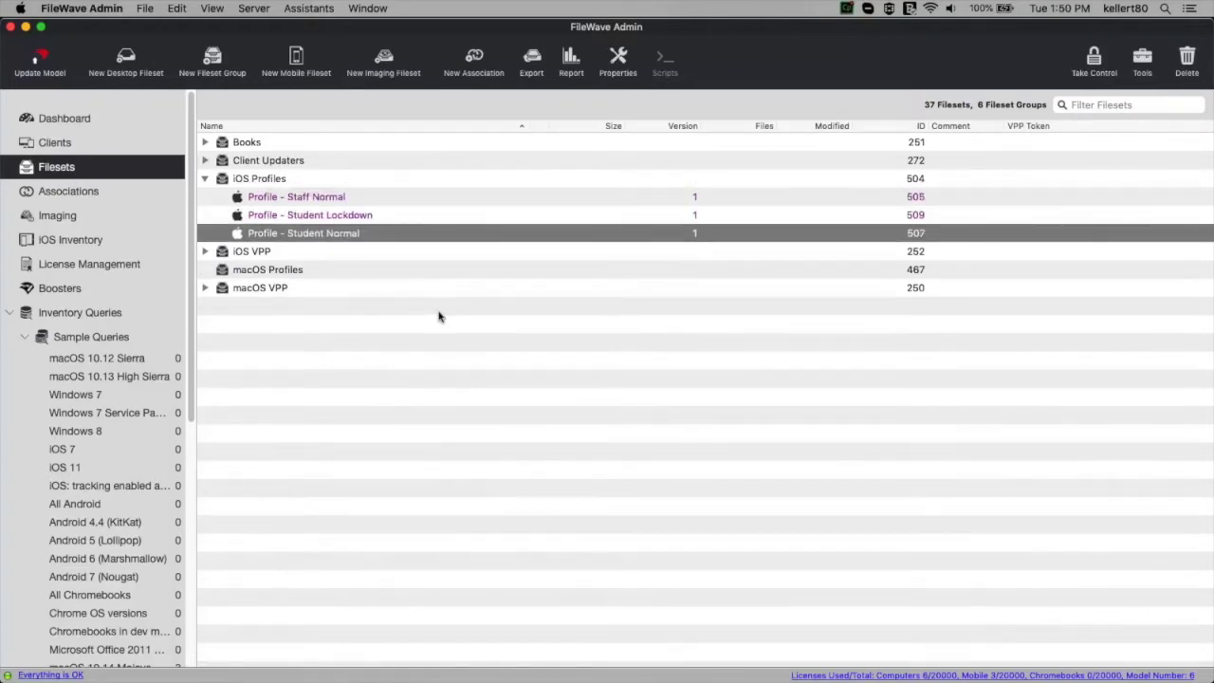
Check which filesets are associated with the HS Staff client group, and return to the client list.
{"action": "left_click", "coordinate": [55, 144]}
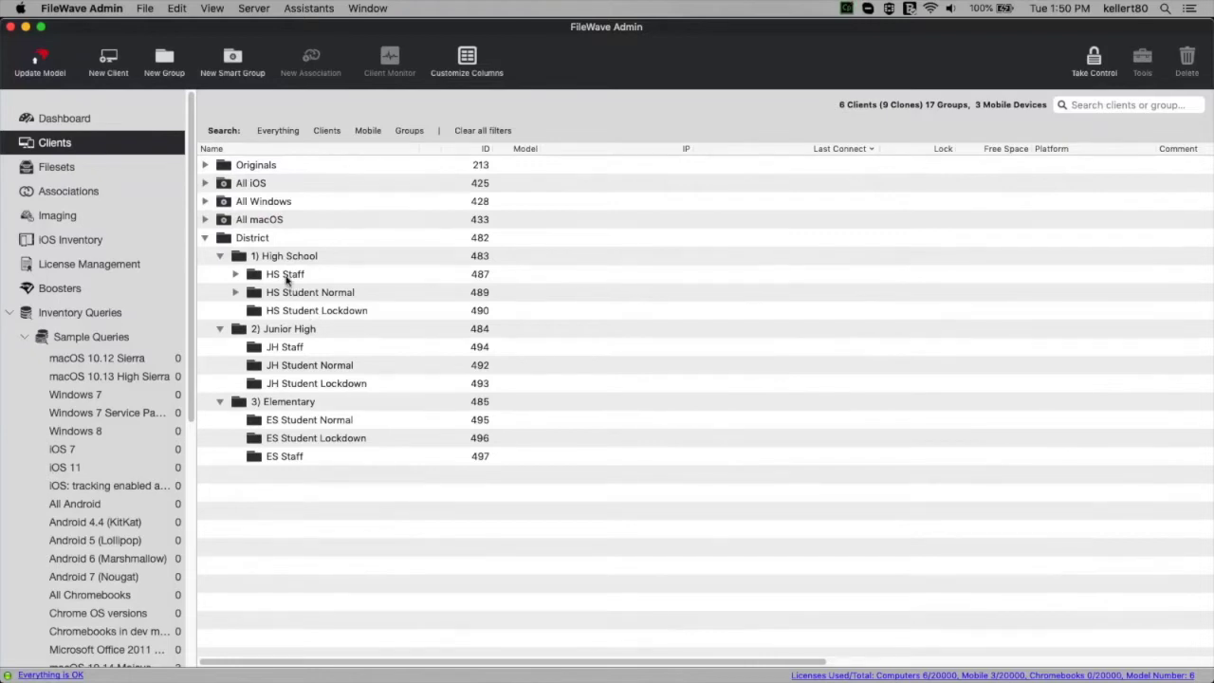
{"action": "right_click", "coordinate": [288, 279]}
{"action": "key", "text": "Return"}
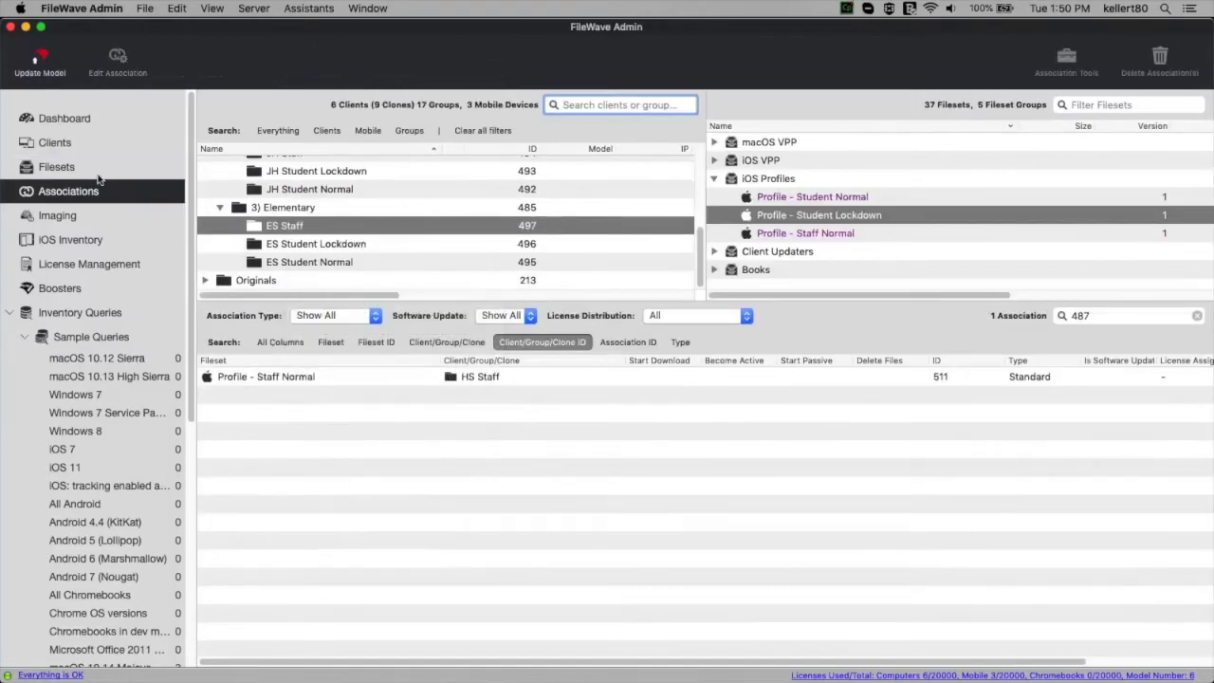
{"action": "left_click", "coordinate": [62, 142]}
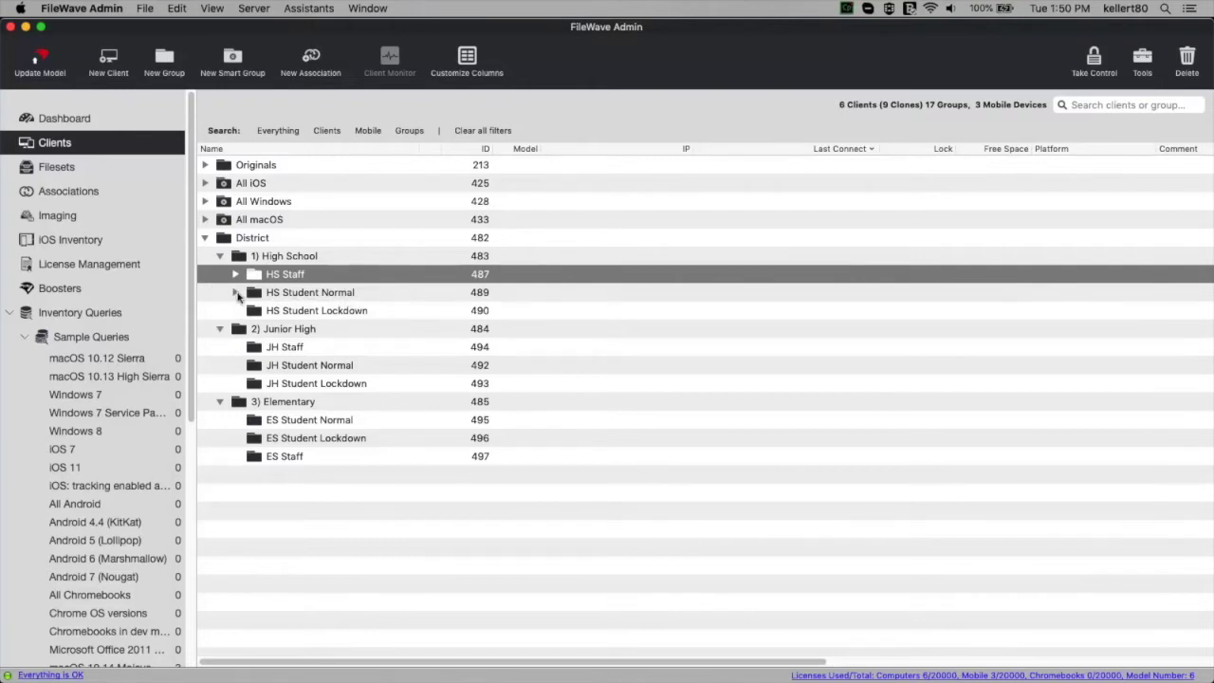
Move the Student A device from HS Student Normal to HS Student Lockdown and expand the destination group.
{"action": "left_click", "coordinate": [284, 293]}
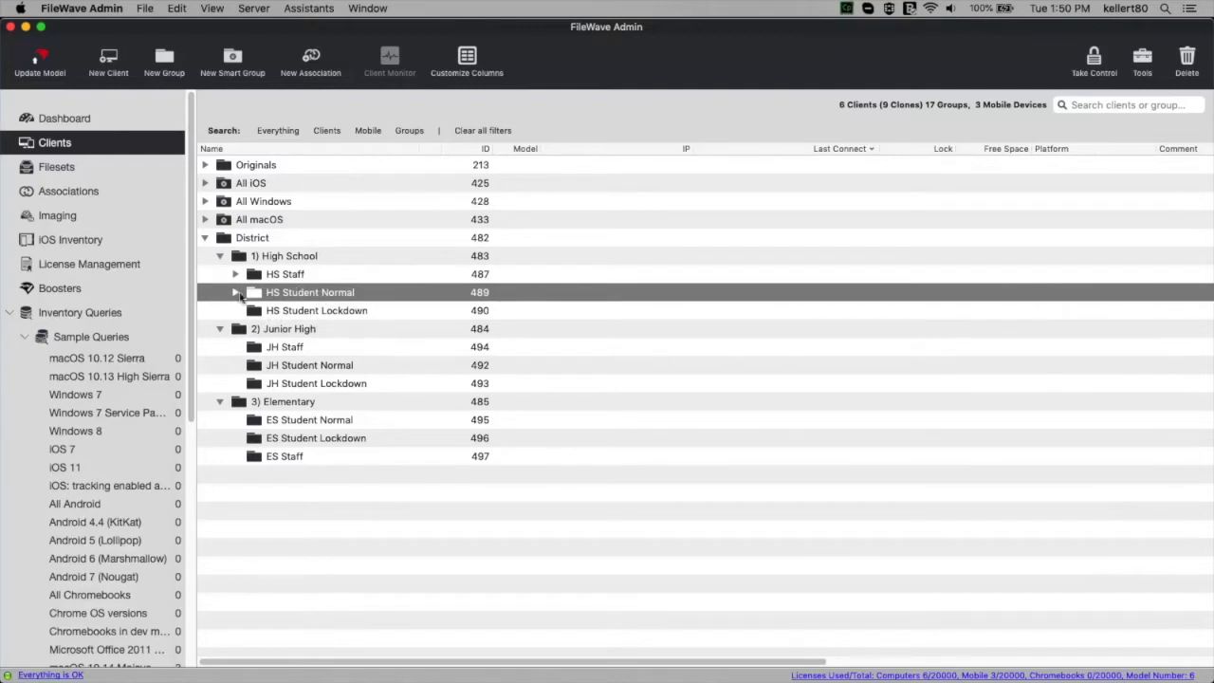
{"action": "left_click", "coordinate": [235, 292]}
{"action": "left_click", "coordinate": [300, 311]}
{"action": "left_click_drag", "start_coordinate": [300, 311], "coordinate": [317, 348]}
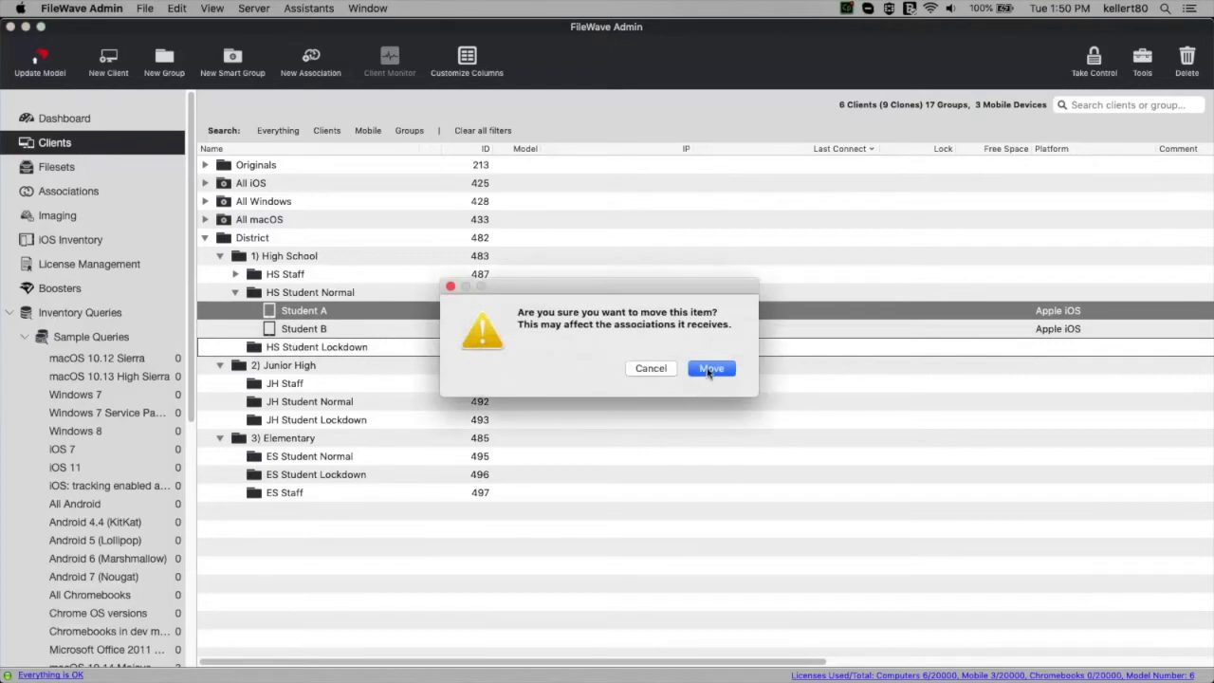
{"action": "left_click", "coordinate": [709, 369]}
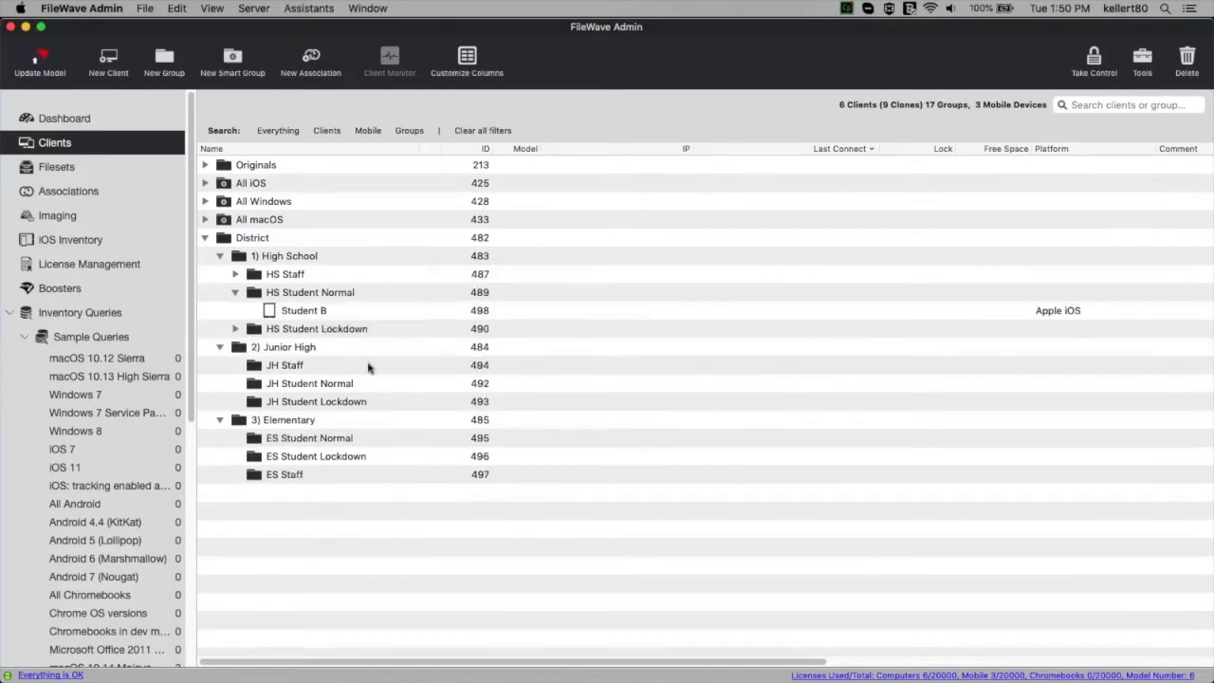
{"action": "left_click", "coordinate": [235, 328]}
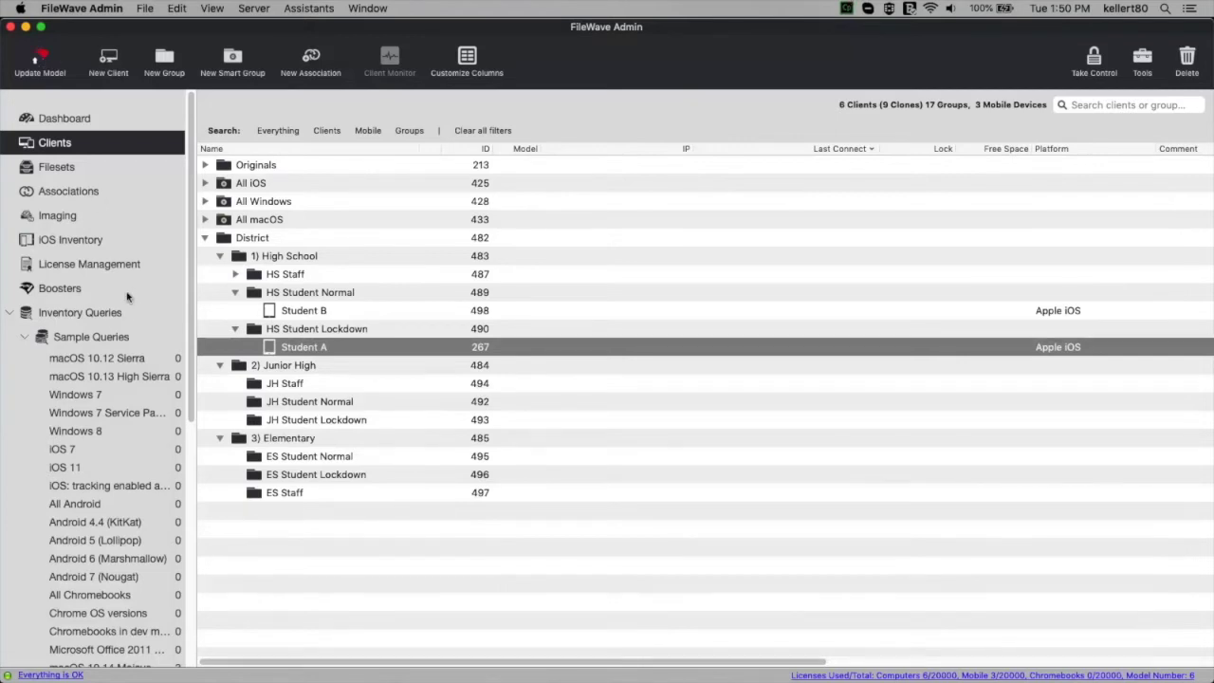
Move the Student A device back into the HS Student Normal group and check that group's contents.
{"action": "left_click_drag", "start_coordinate": [303, 347], "coordinate": [314, 296]}
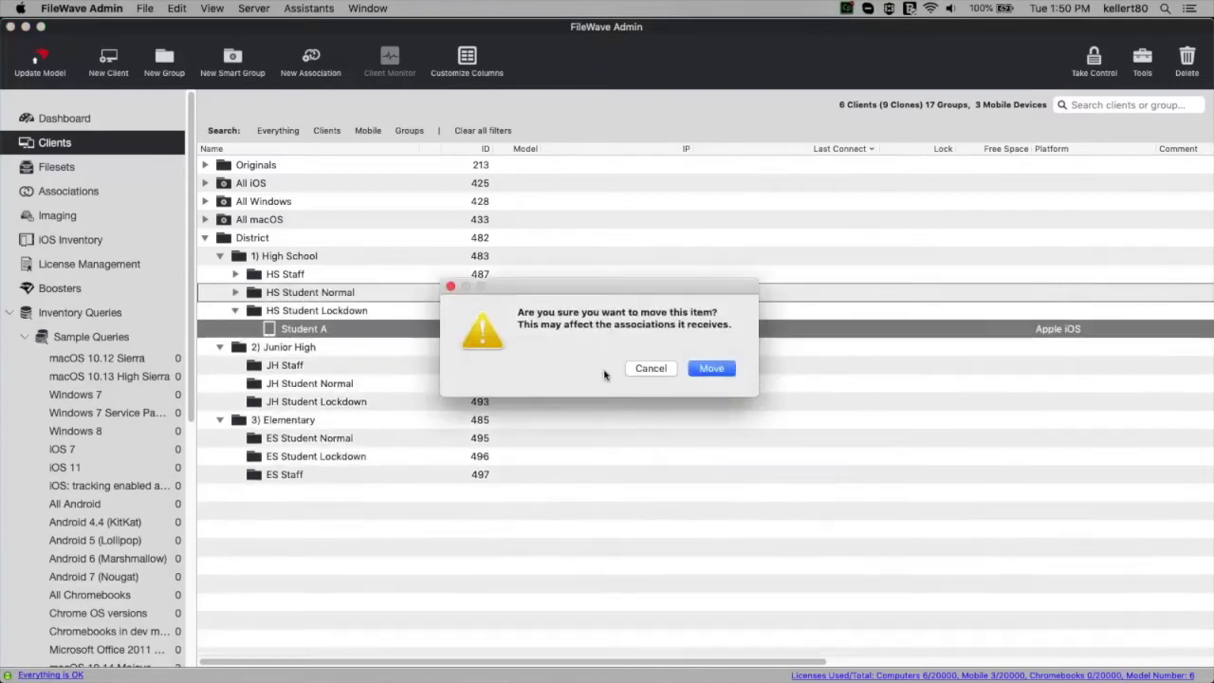
{"action": "left_click", "coordinate": [712, 368]}
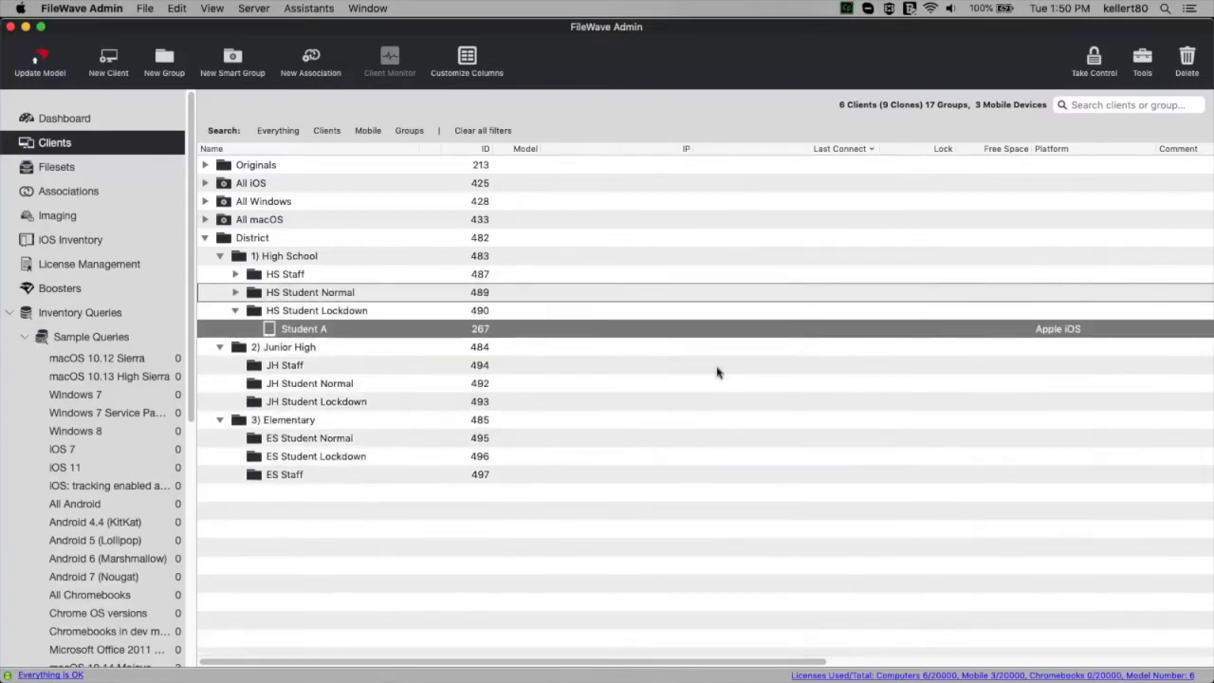
{"action": "left_click", "coordinate": [235, 292]}
{"action": "left_click", "coordinate": [234, 292]}
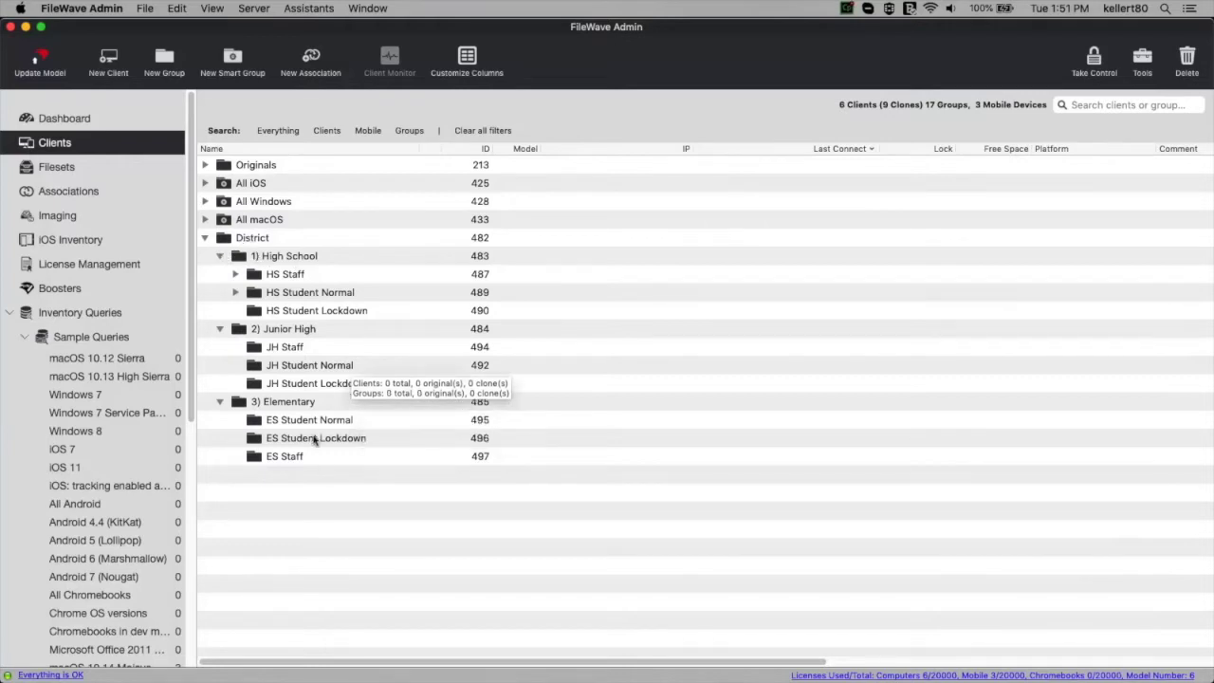
Collapse the three school groups and create a new group named Restrictions inside District.
{"action": "left_click", "coordinate": [221, 258]}
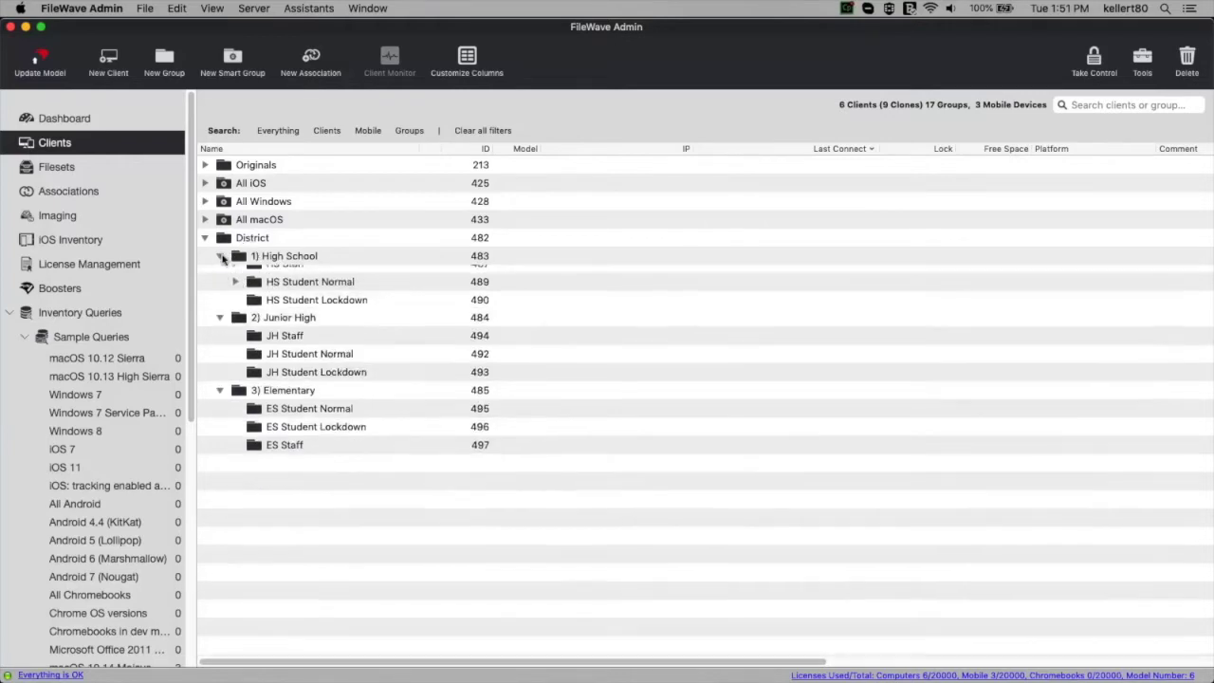
{"action": "left_click", "coordinate": [220, 274]}
{"action": "left_click", "coordinate": [220, 293]}
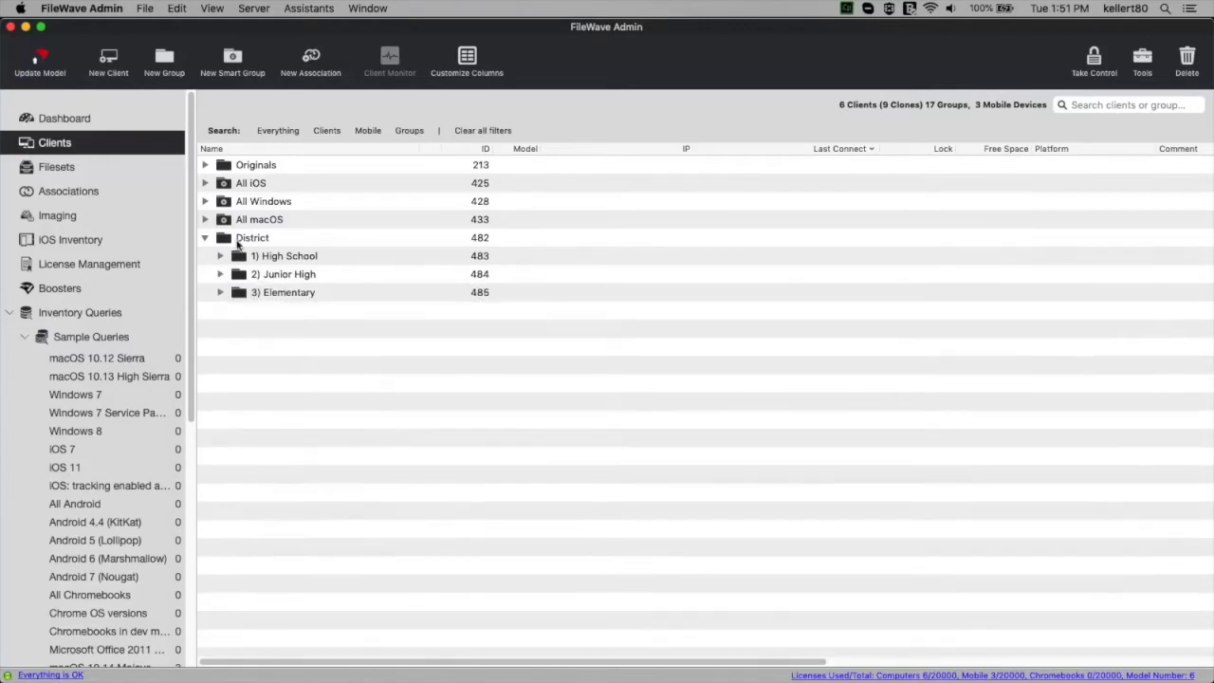
{"action": "left_click", "coordinate": [242, 239]}
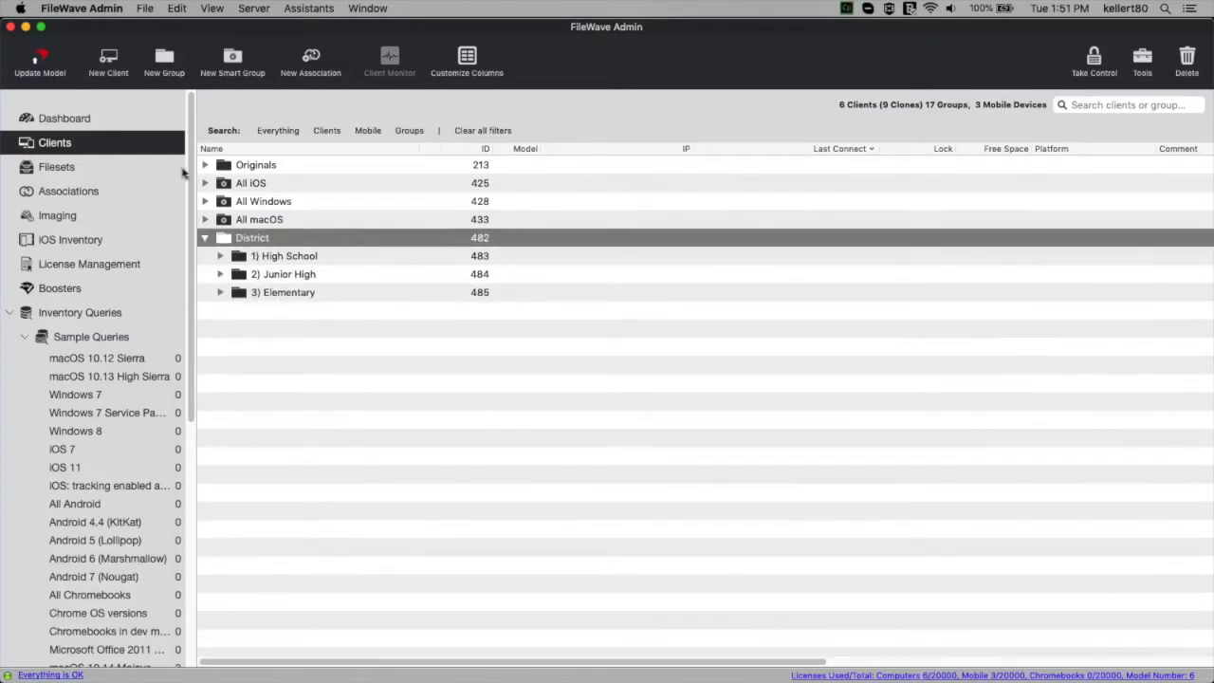
{"action": "left_click", "coordinate": [166, 65]}
{"action": "type", "text": "Restrictions"}
{"action": "left_click", "coordinate": [699, 392]}
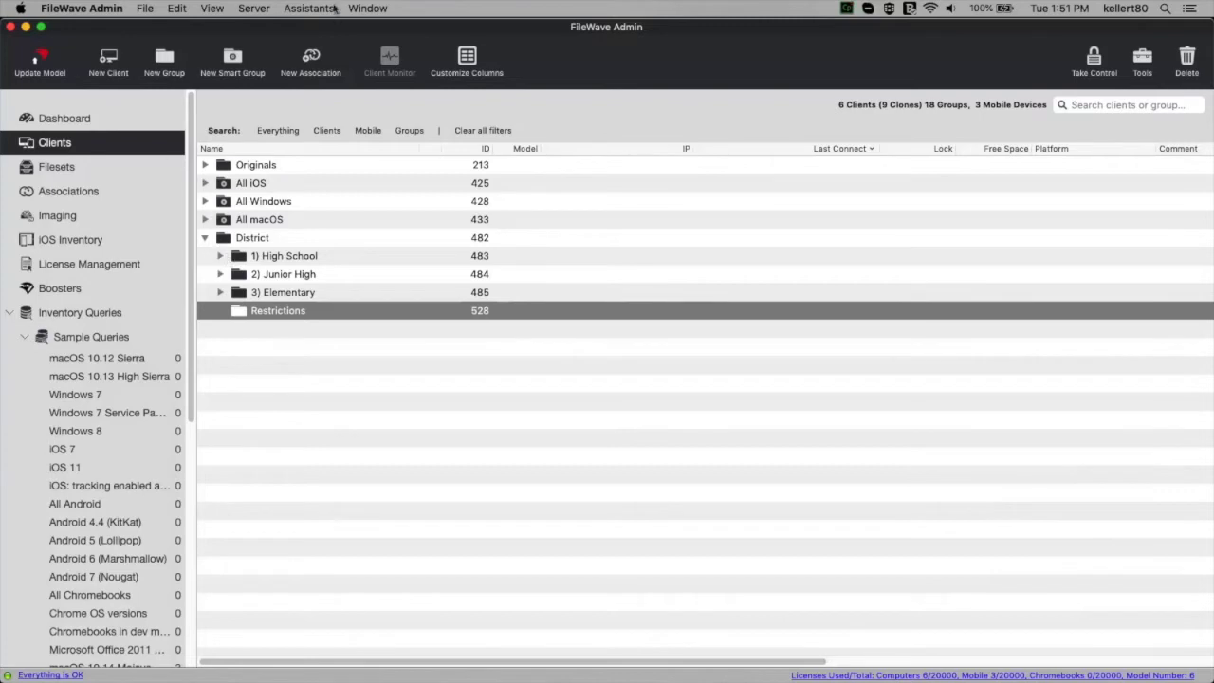
Open the custom fields editor and add a new field named Restriction.
{"action": "left_click", "coordinate": [284, 6]}
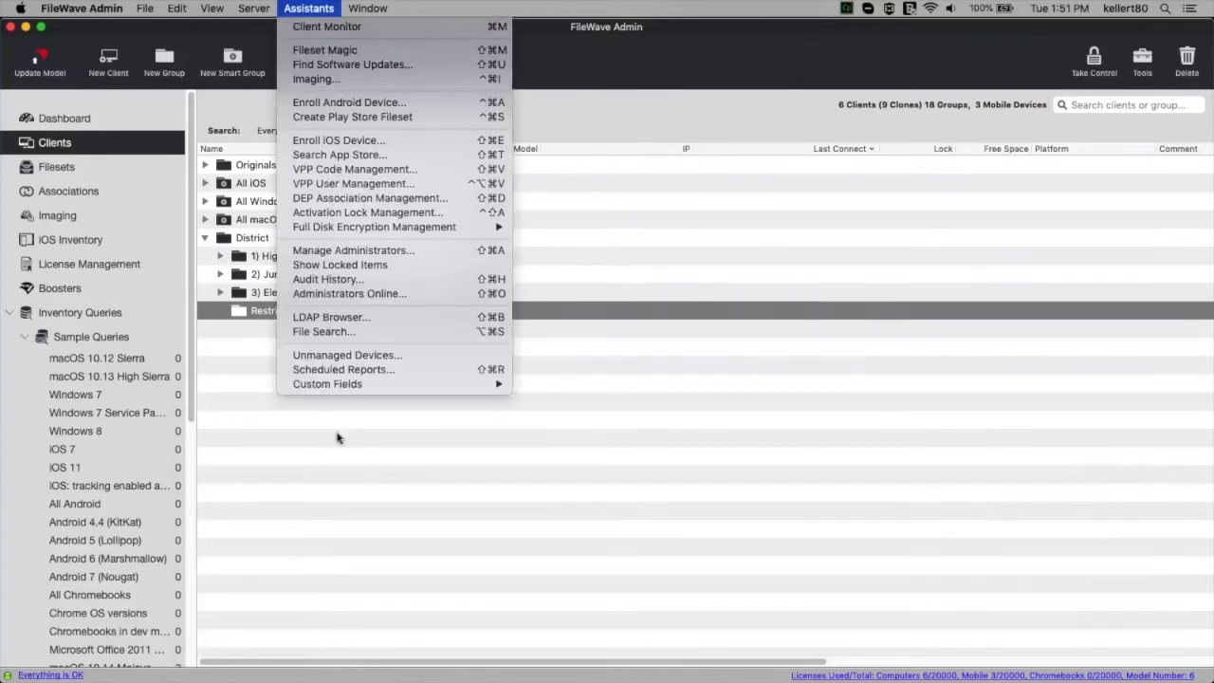
{"action": "mouse_move", "coordinate": [334, 391]}
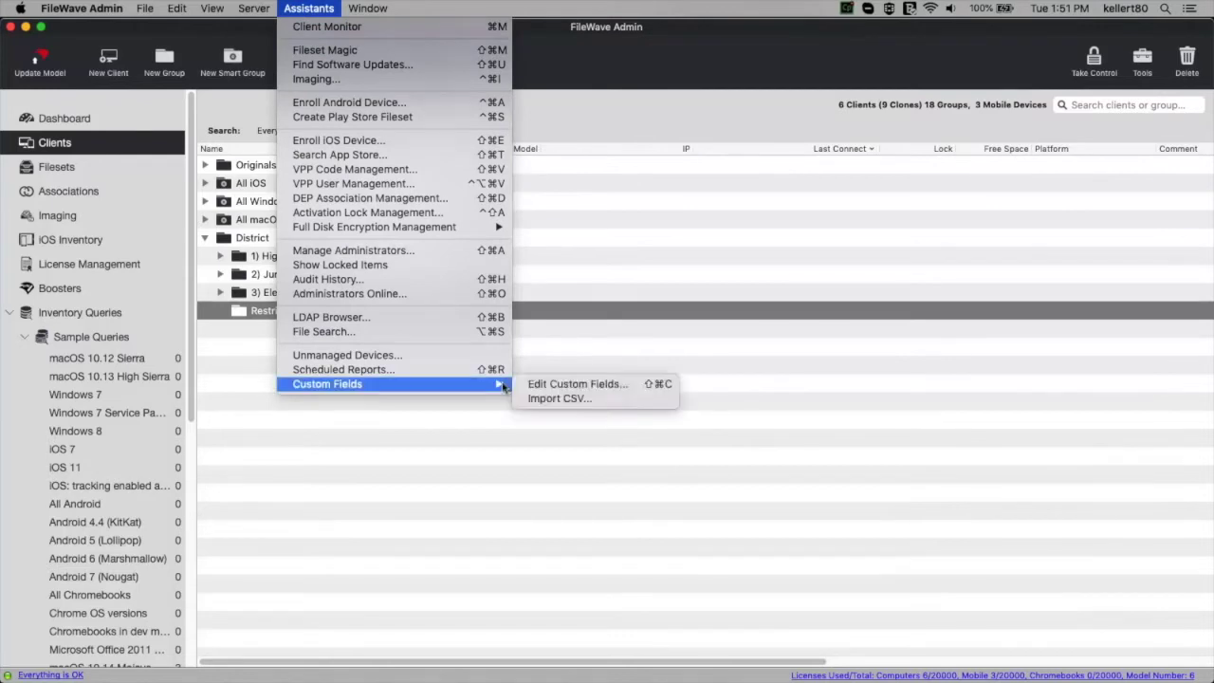
{"action": "left_click", "coordinate": [550, 385]}
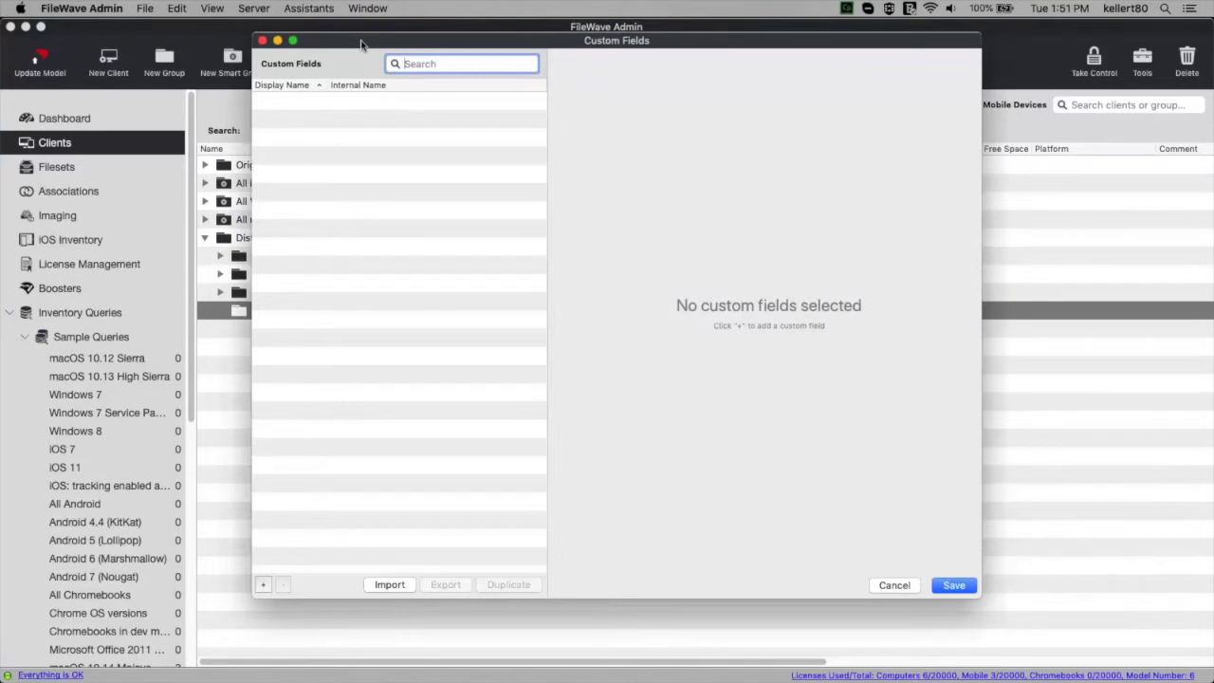
{"action": "left_click_drag", "start_coordinate": [379, 45], "coordinate": [490, 76]}
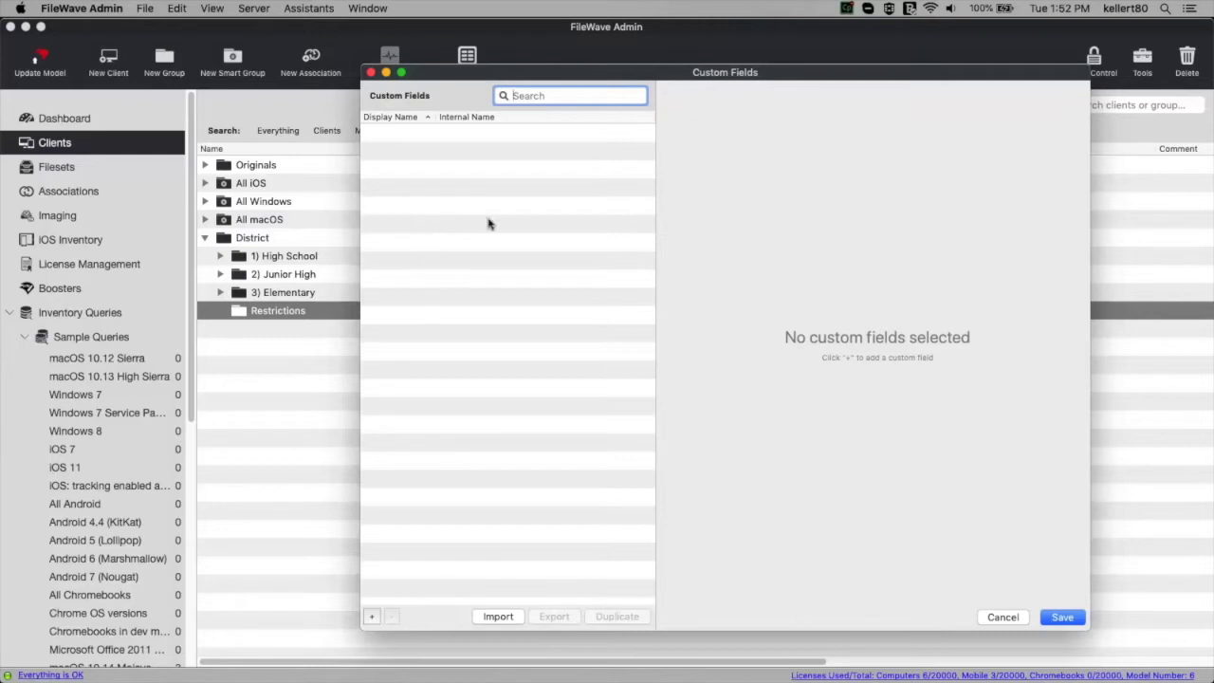
{"action": "left_click", "coordinate": [372, 617]}
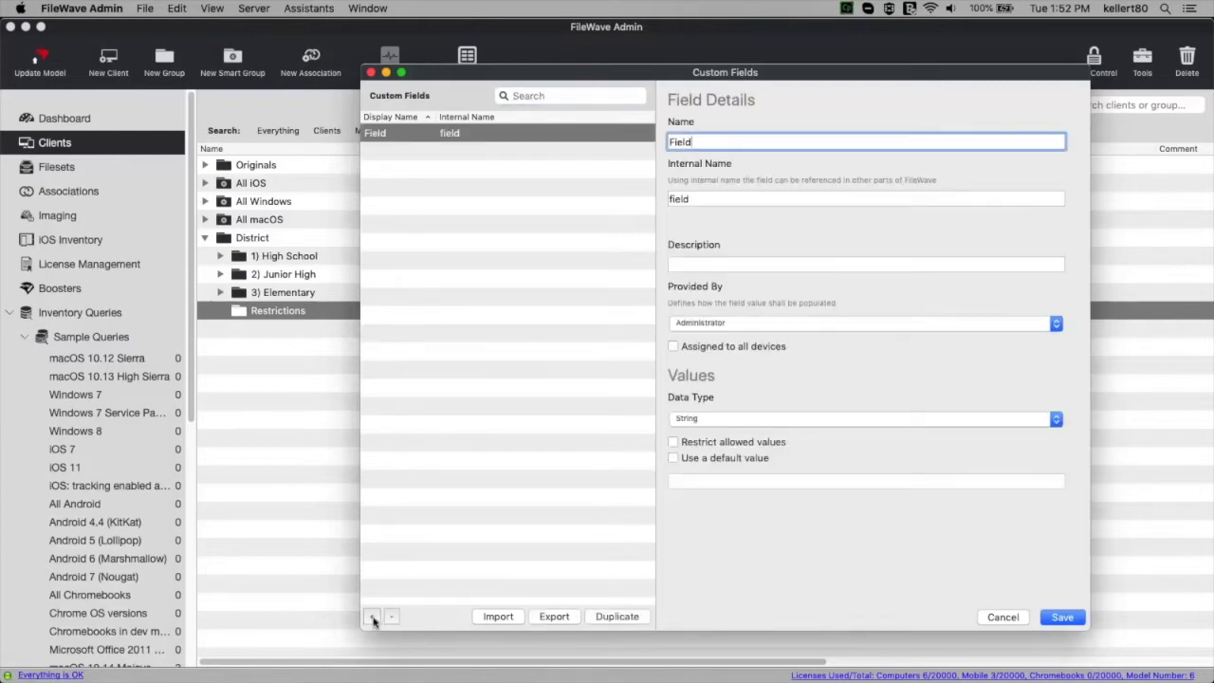
{"action": "left_click_drag", "start_coordinate": [706, 141], "coordinate": [655, 135]}
{"action": "type", "text": "Restriction"}
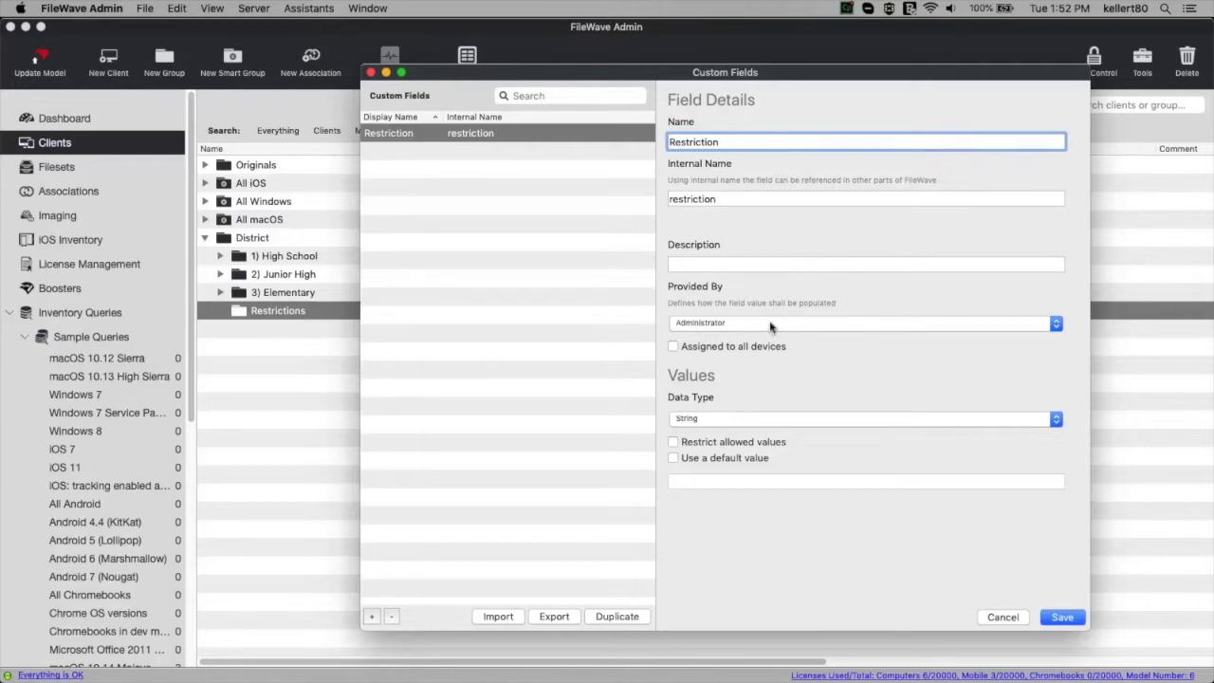
Assign the Restriction field to all devices, keep its data type as String, and restrict its allowed values.
{"action": "left_click", "coordinate": [738, 346]}
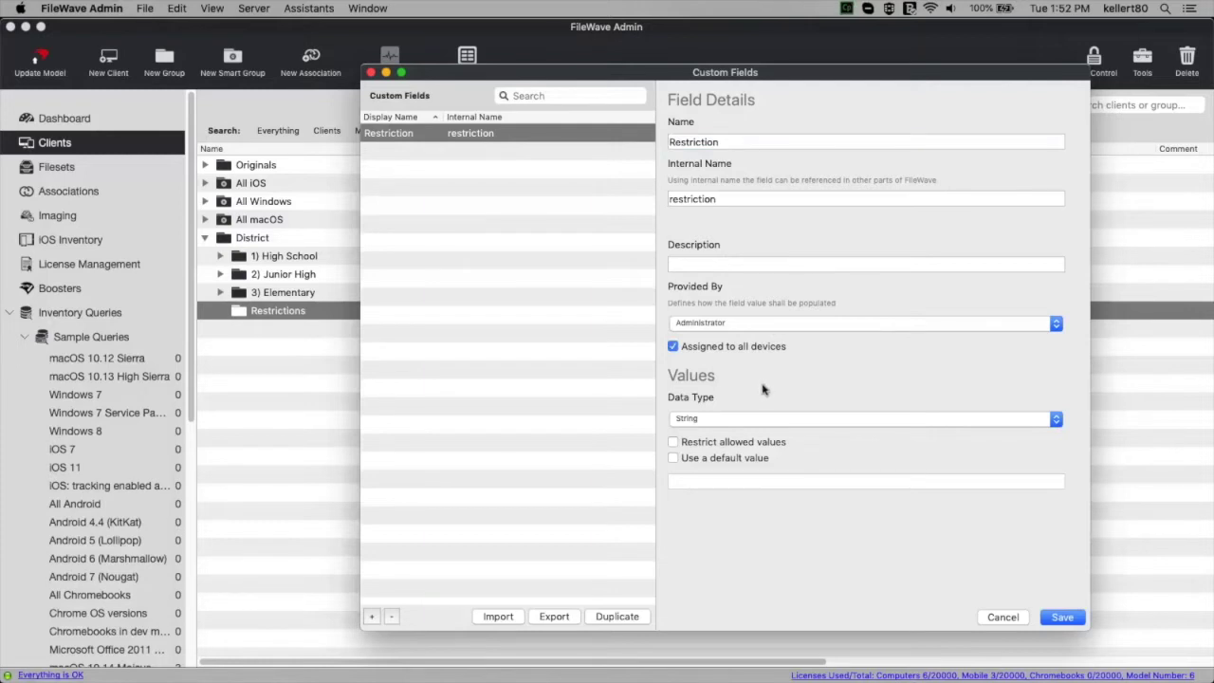
{"action": "left_click", "coordinate": [699, 420]}
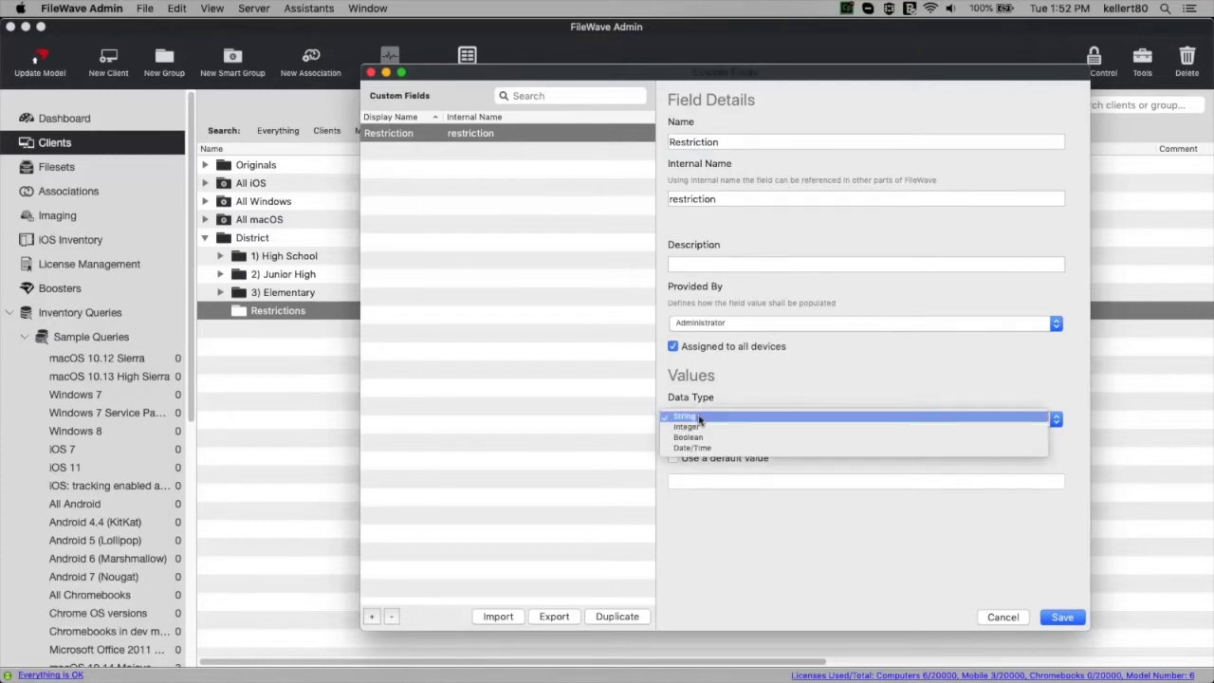
{"action": "left_click", "coordinate": [716, 417]}
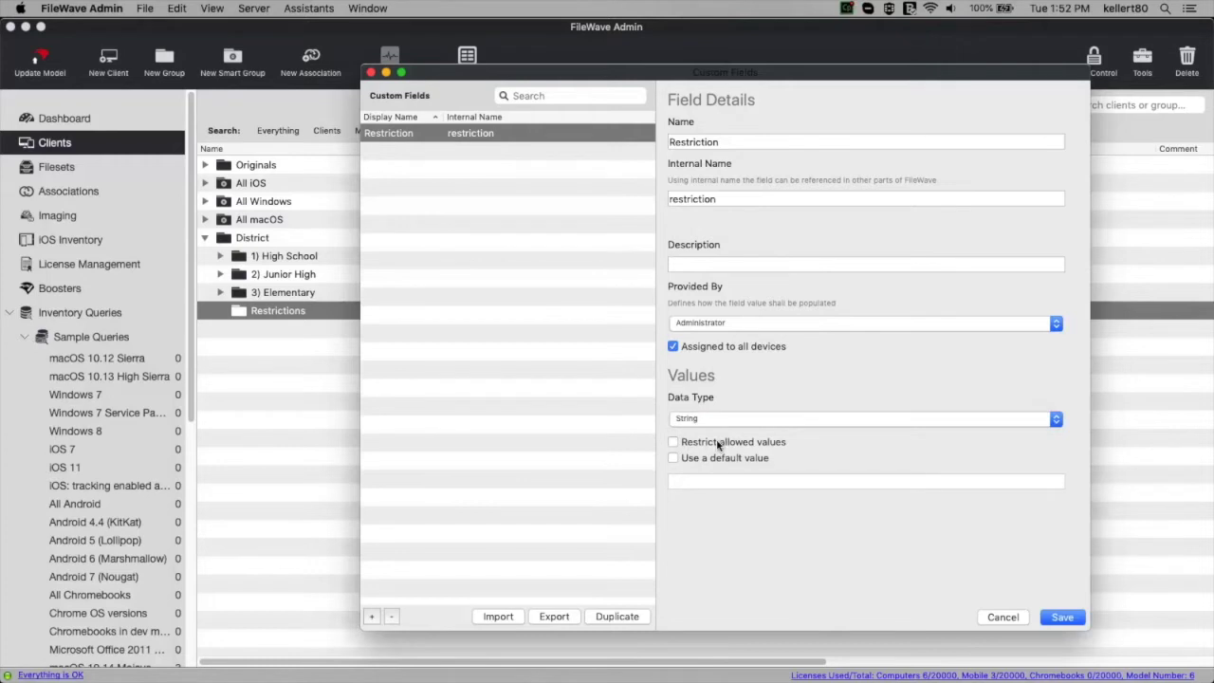
{"action": "left_click", "coordinate": [719, 445]}
{"action": "scroll", "coordinate": [800, 428], "scroll_direction": "down", "scroll_amount": 2}
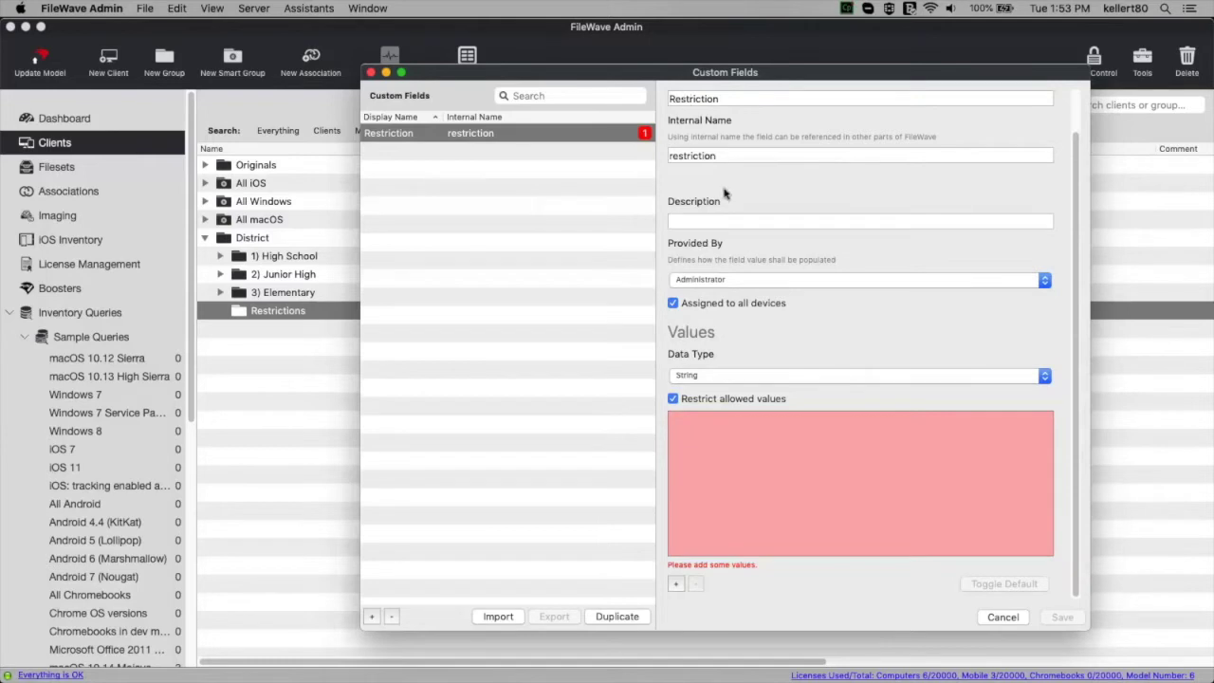
Add Staff, Student and Lockdown as the allowed values of the Restriction field.
{"action": "left_click", "coordinate": [676, 584]}
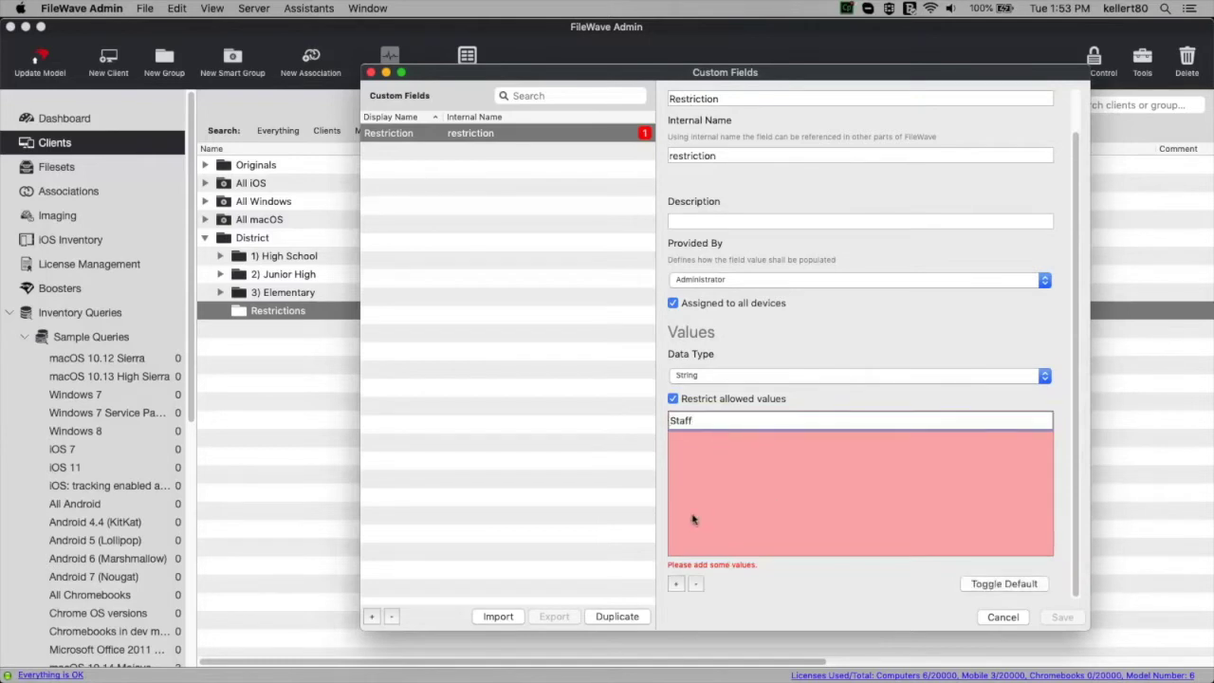
{"action": "left_click", "coordinate": [675, 584]}
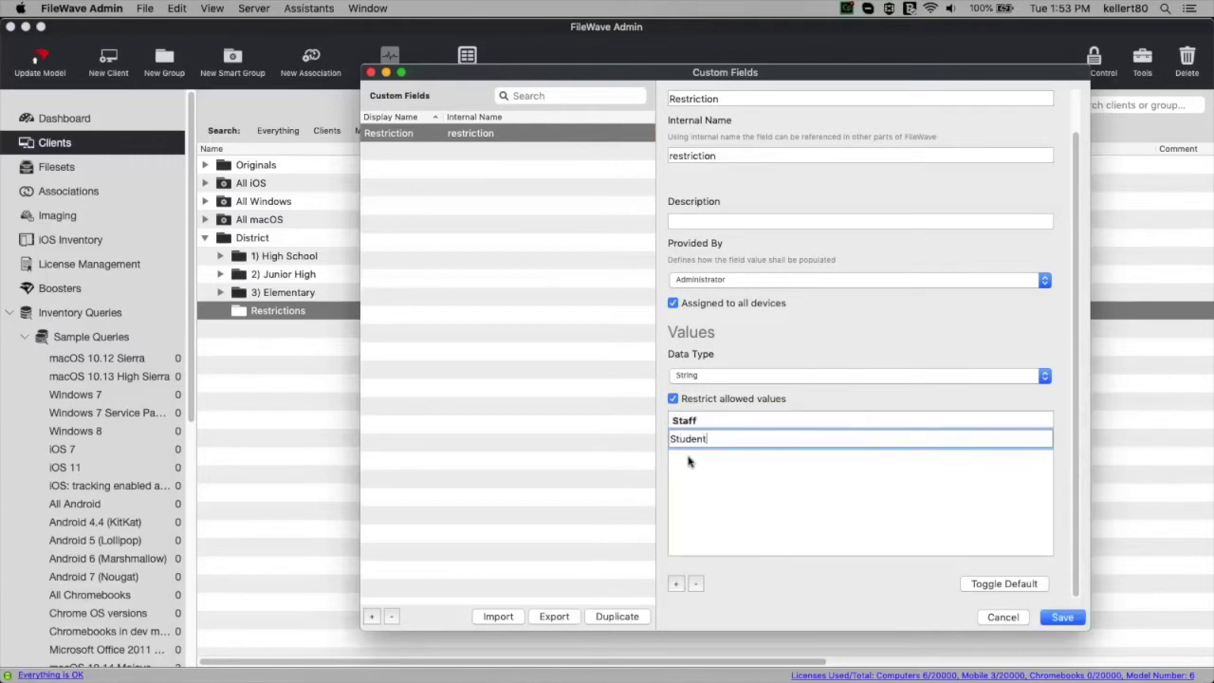
{"action": "left_click", "coordinate": [676, 583]}
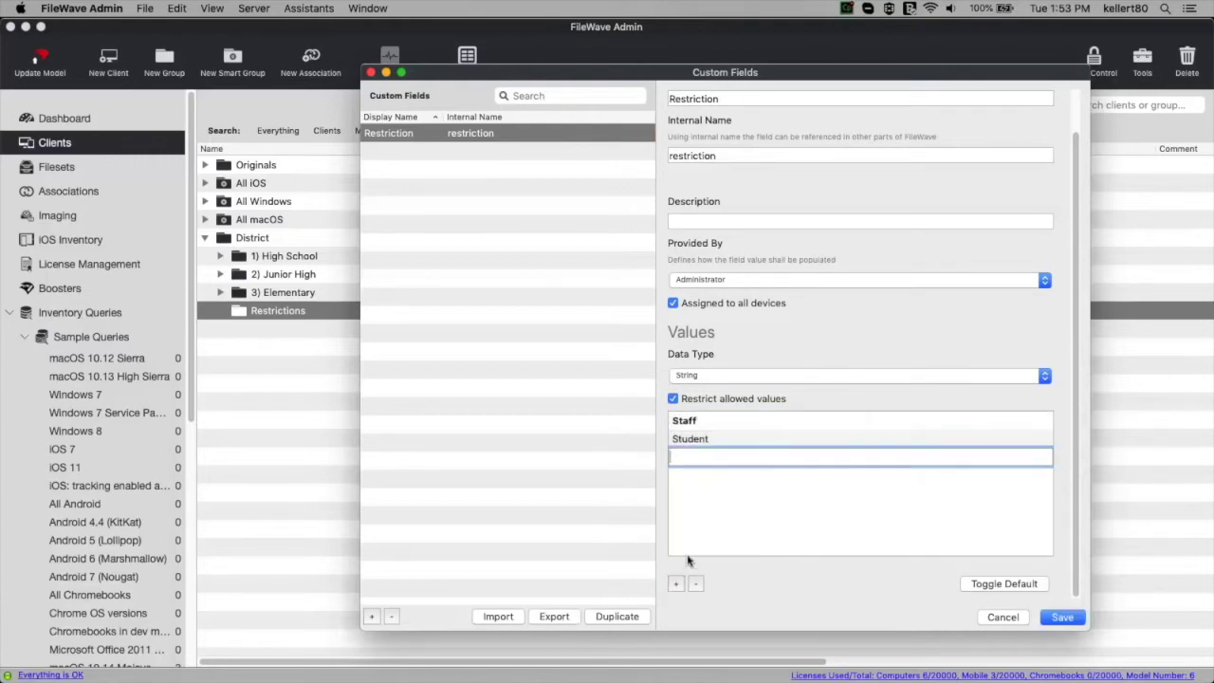
{"action": "type", "text": "Lockdwo"}
{"action": "key", "text": "BackSpace"}
{"action": "key", "text": "BackSpace"}
{"action": "key", "text": "BackSpace"}
{"action": "type", "text": "own"}
{"action": "key", "text": "Return"}
Make Student the default among the Restriction field's allowed values.
{"action": "left_click", "coordinate": [712, 440]}
{"action": "left_click", "coordinate": [721, 458]}
{"action": "left_click", "coordinate": [698, 423]}
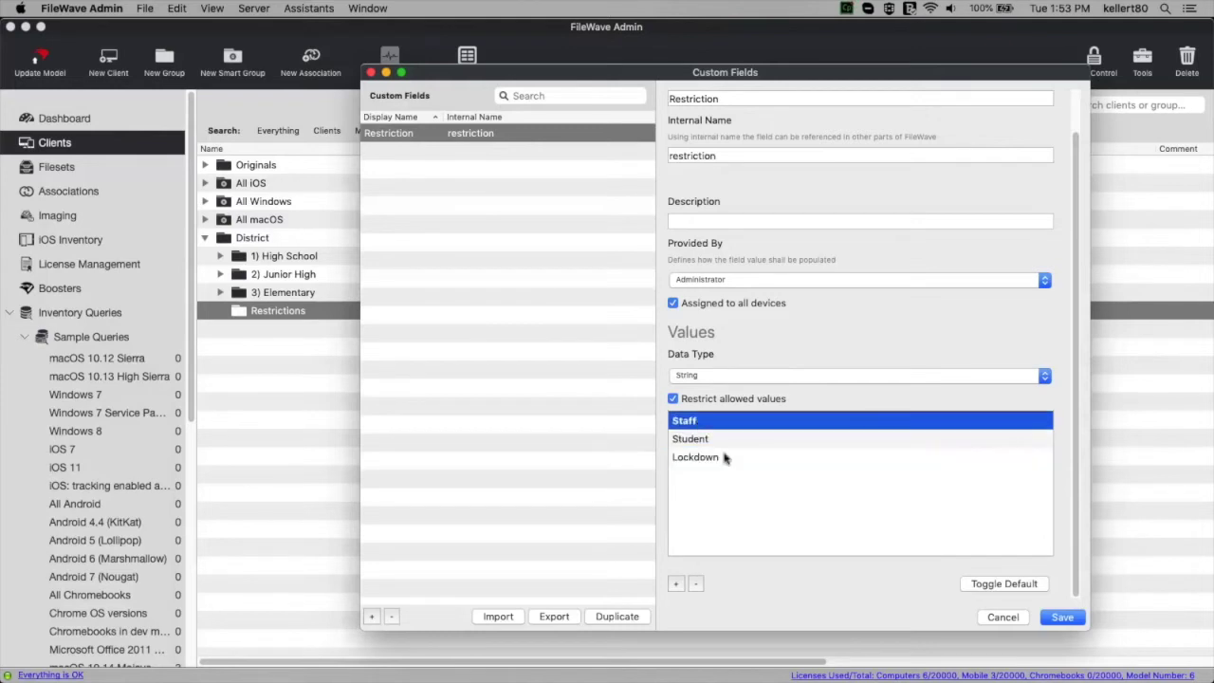
{"action": "left_click", "coordinate": [704, 441]}
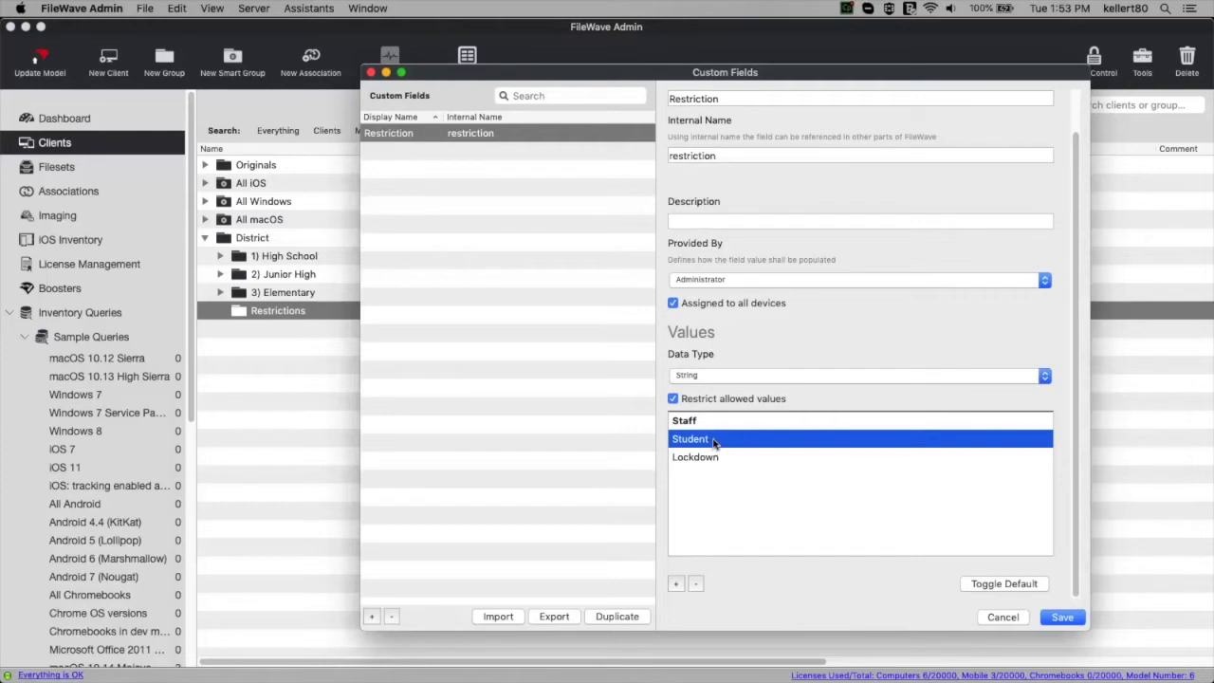
{"action": "left_click", "coordinate": [679, 421]}
{"action": "left_click", "coordinate": [704, 460]}
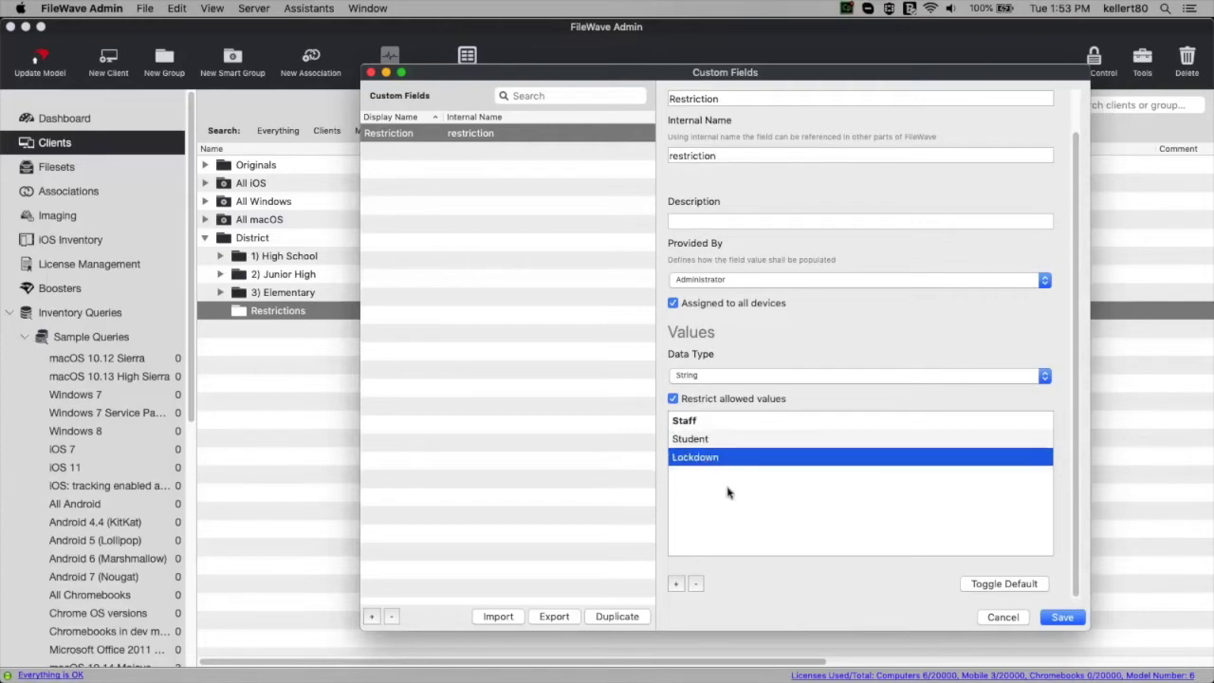
{"action": "left_click", "coordinate": [687, 441]}
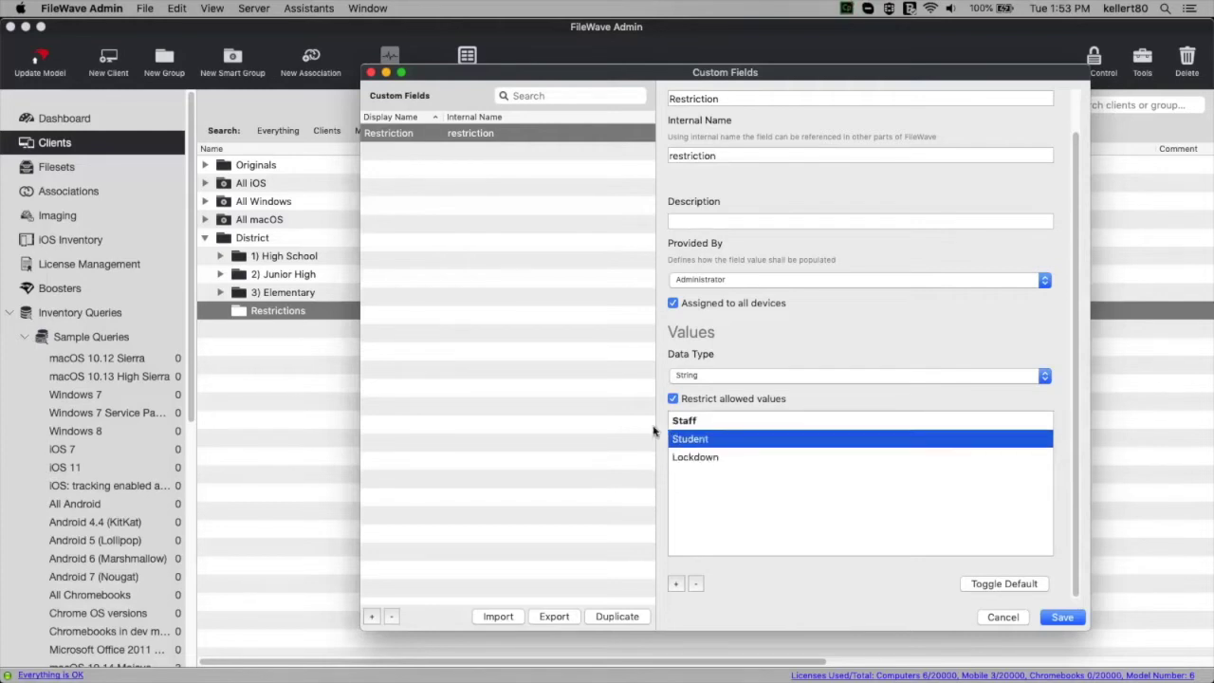
{"action": "left_click", "coordinate": [1013, 585]}
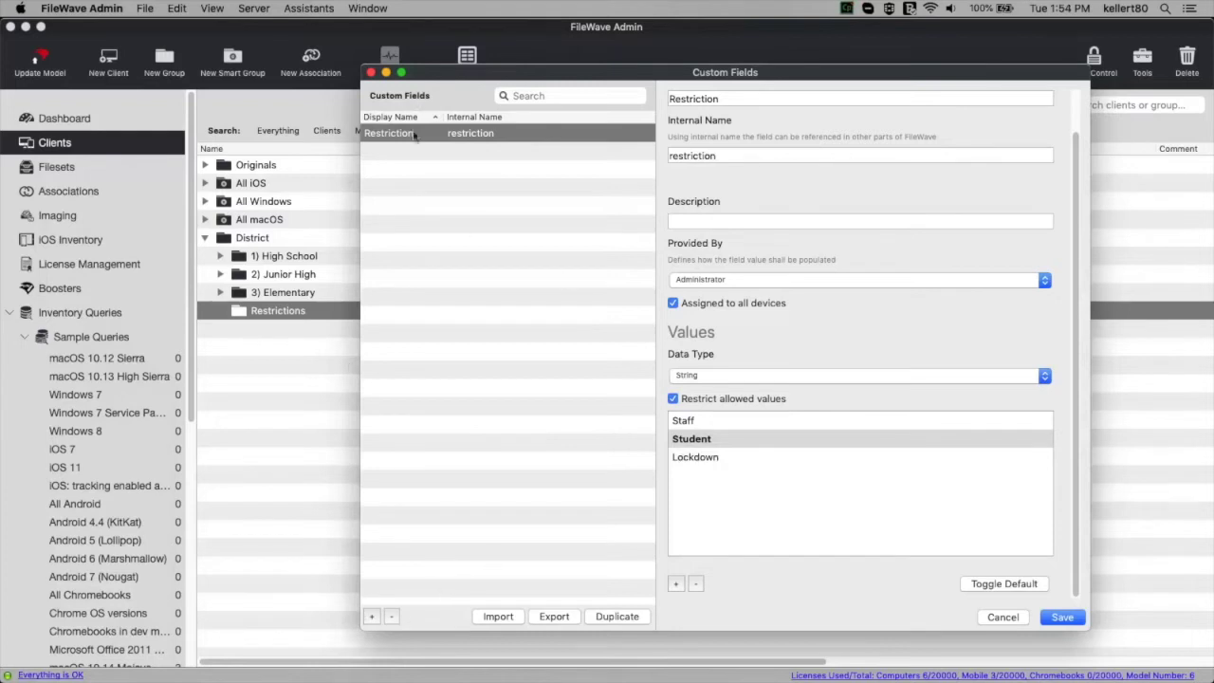
Add a custom field named User Role, assign it to all devices, and restrict its allowed values.
{"action": "left_click", "coordinate": [373, 618]}
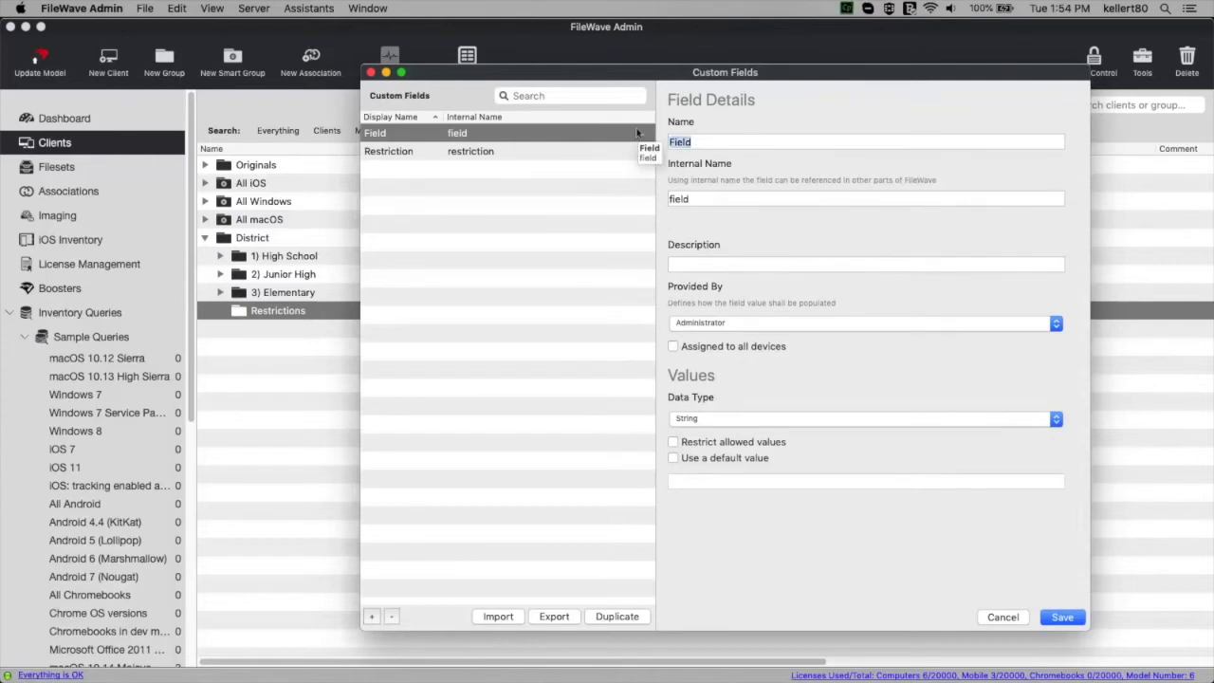
{"action": "type", "text": "User Role"}
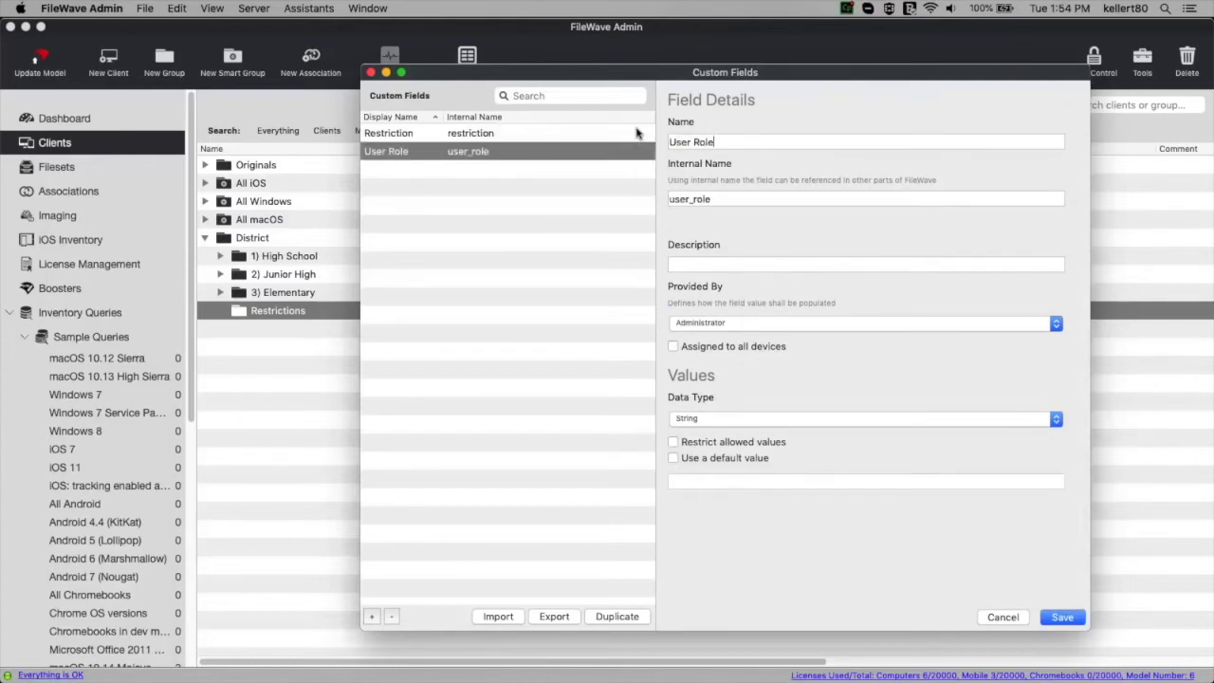
{"action": "left_click", "coordinate": [713, 351]}
{"action": "left_click", "coordinate": [705, 442]}
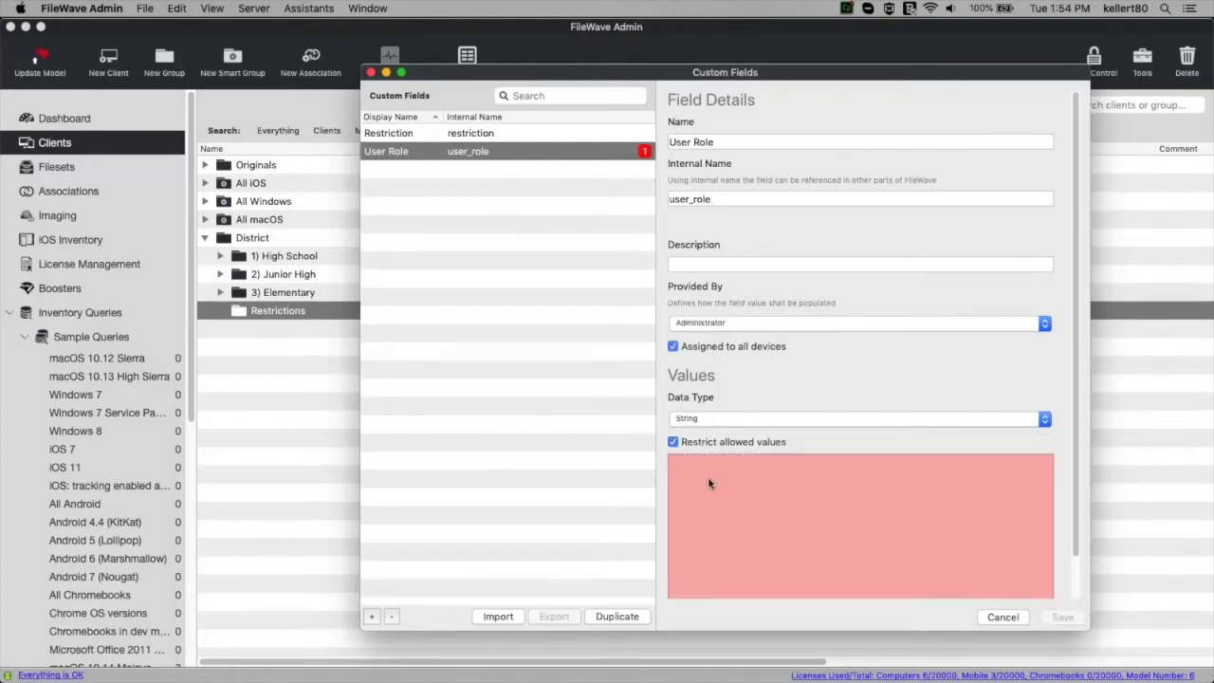
Add Student and Staff as the allowed values of the User Role field, keeping Student as the default.
{"action": "scroll", "coordinate": [708, 483], "scroll_direction": "down", "scroll_amount": 2}
{"action": "left_click", "coordinate": [675, 584]}
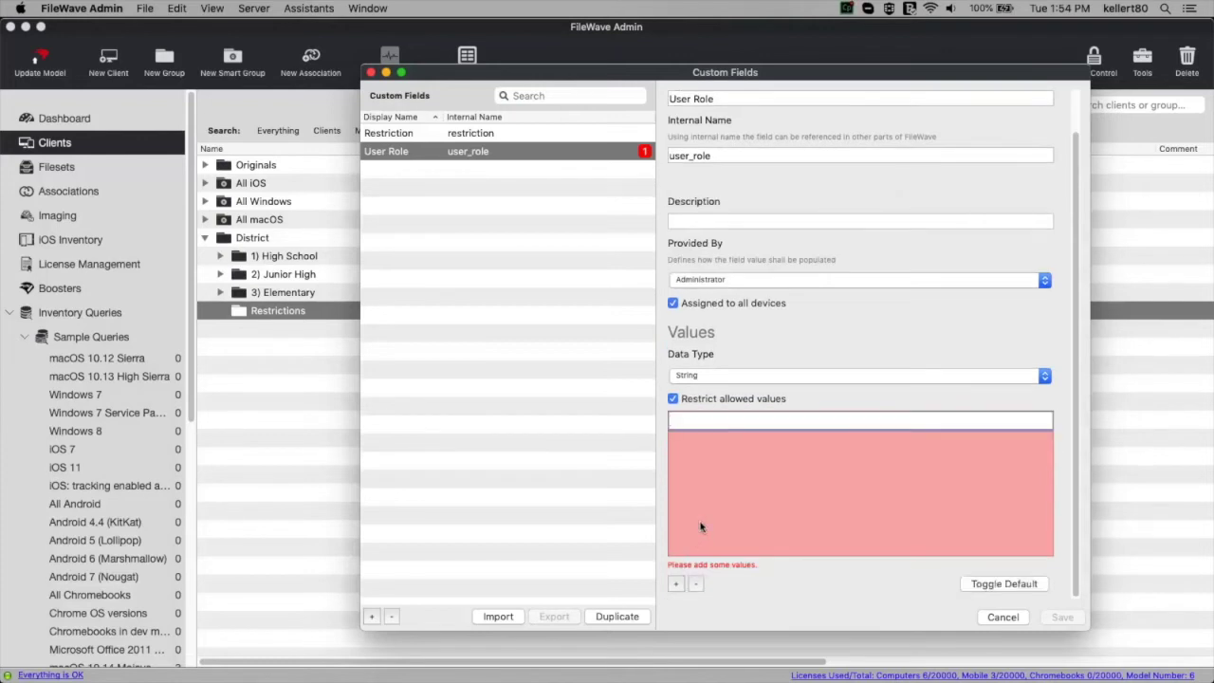
{"action": "type", "text": "Student"}
{"action": "left_click", "coordinate": [676, 583]}
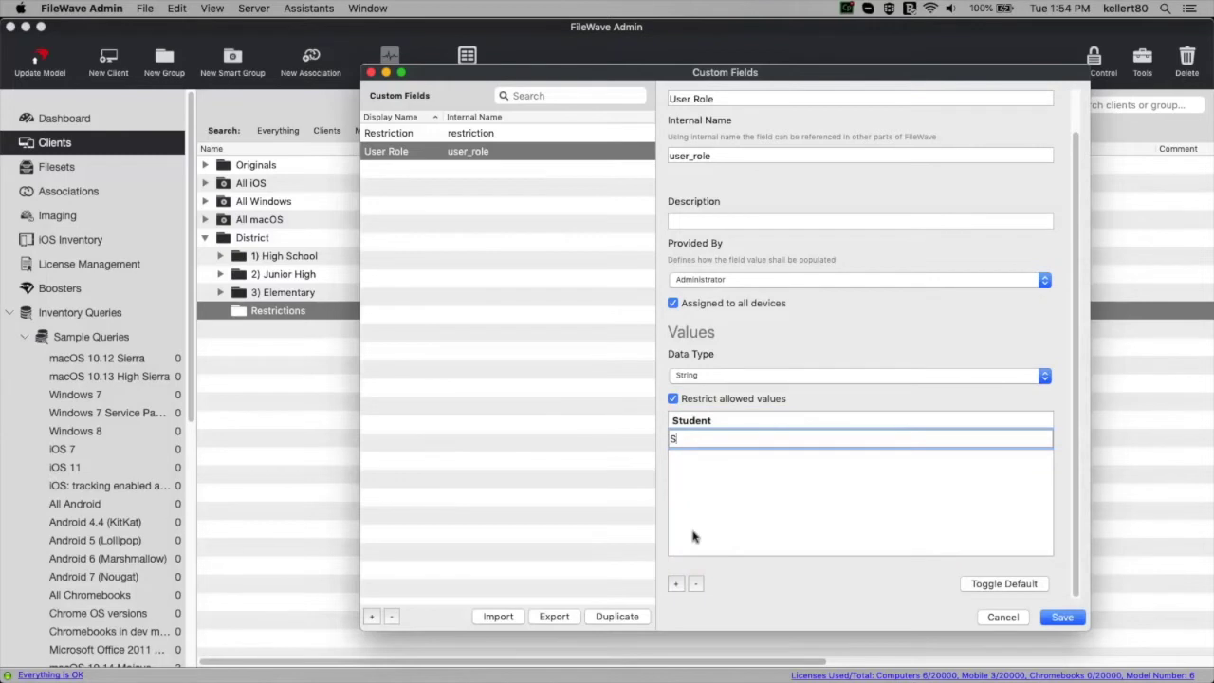
{"action": "type", "text": "Staff"}
{"action": "left_click", "coordinate": [711, 426]}
{"action": "left_click", "coordinate": [708, 440]}
{"action": "left_click", "coordinate": [739, 422]}
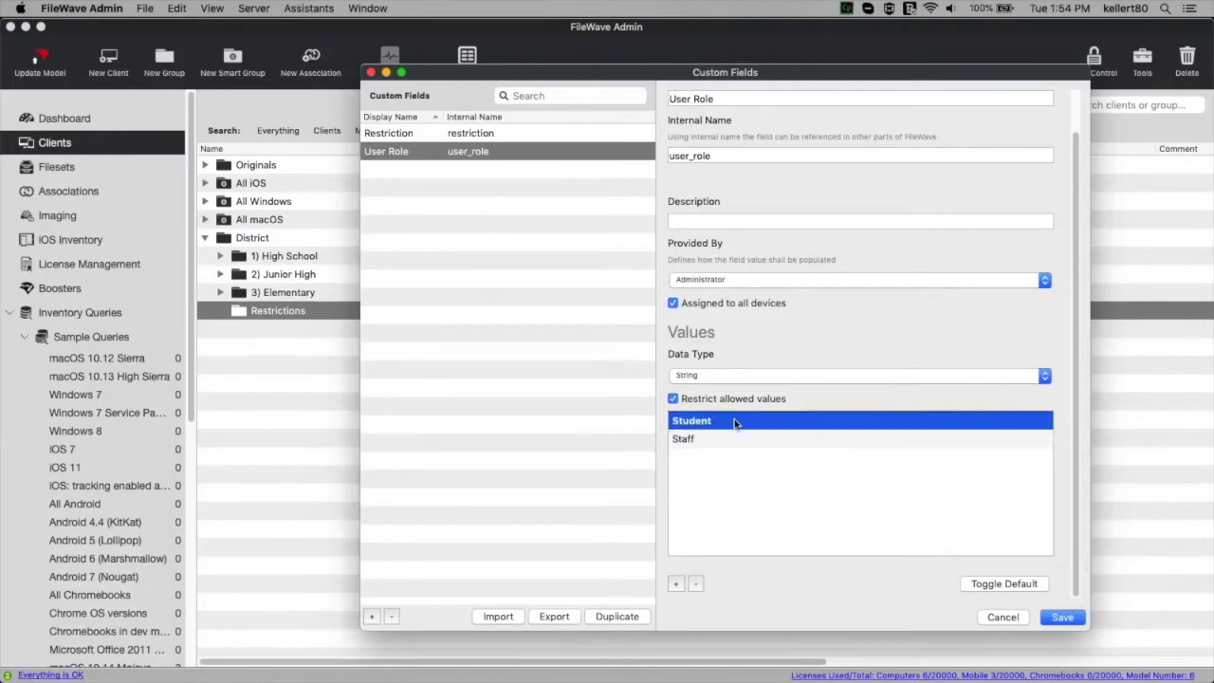
{"action": "left_click", "coordinate": [721, 439]}
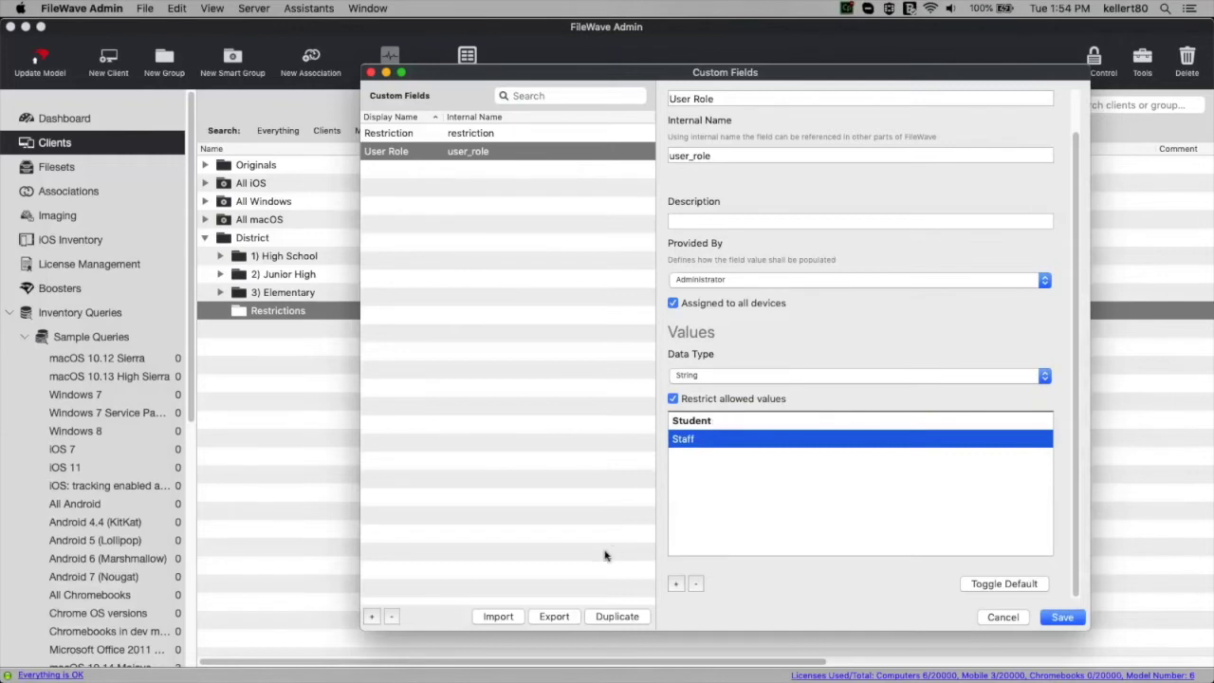
Add a custom field named Install Adobe Photoshop and assign it to all devices.
{"action": "left_click", "coordinate": [372, 616]}
{"action": "key", "text": "super+a"}
{"action": "type", "text": "Insta"}
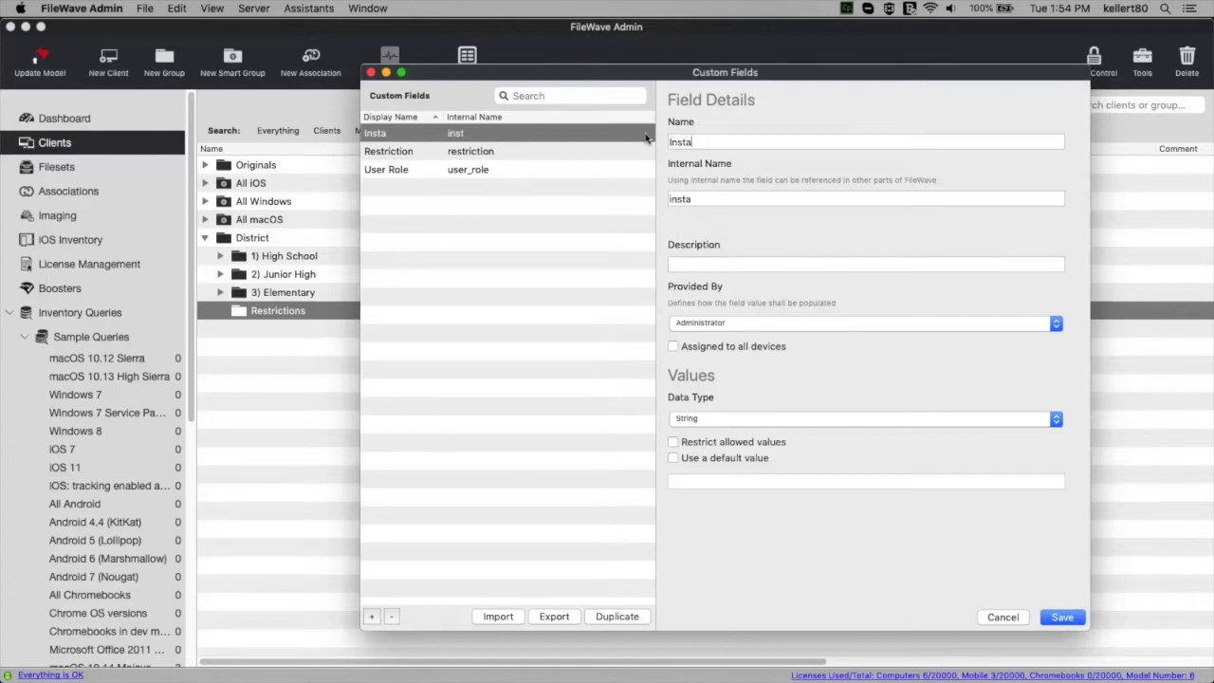
{"action": "type", "text": "ll Adobe Photoshop"}
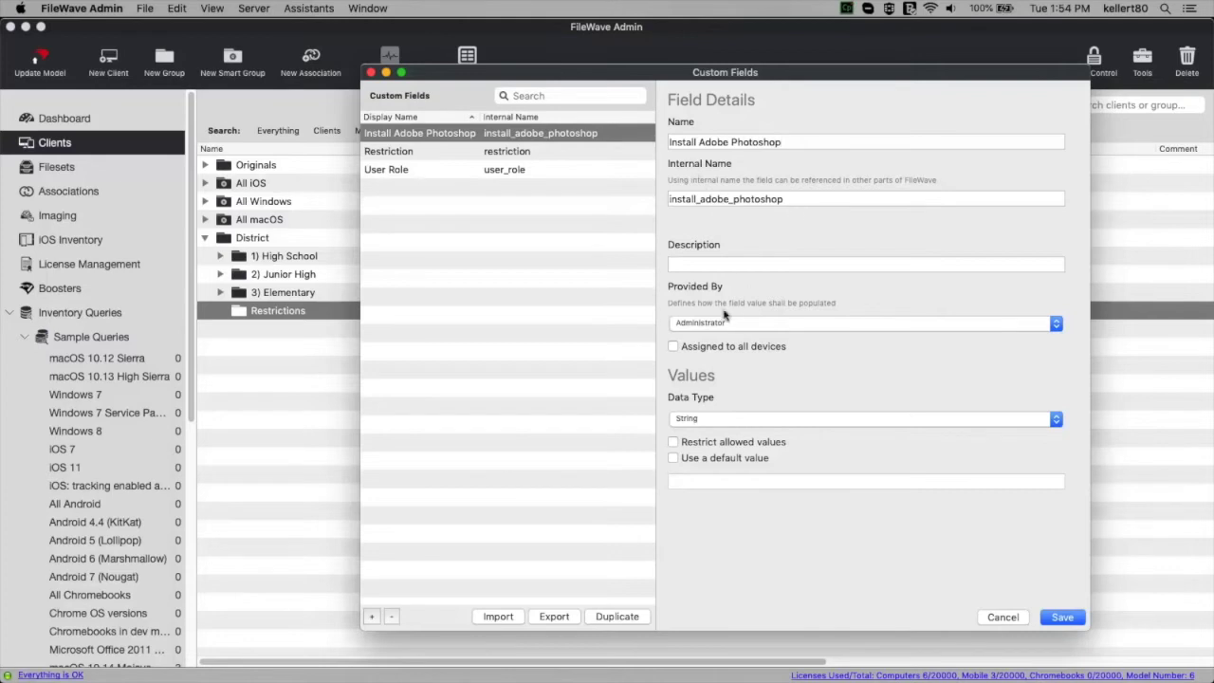
{"action": "left_click", "coordinate": [710, 347]}
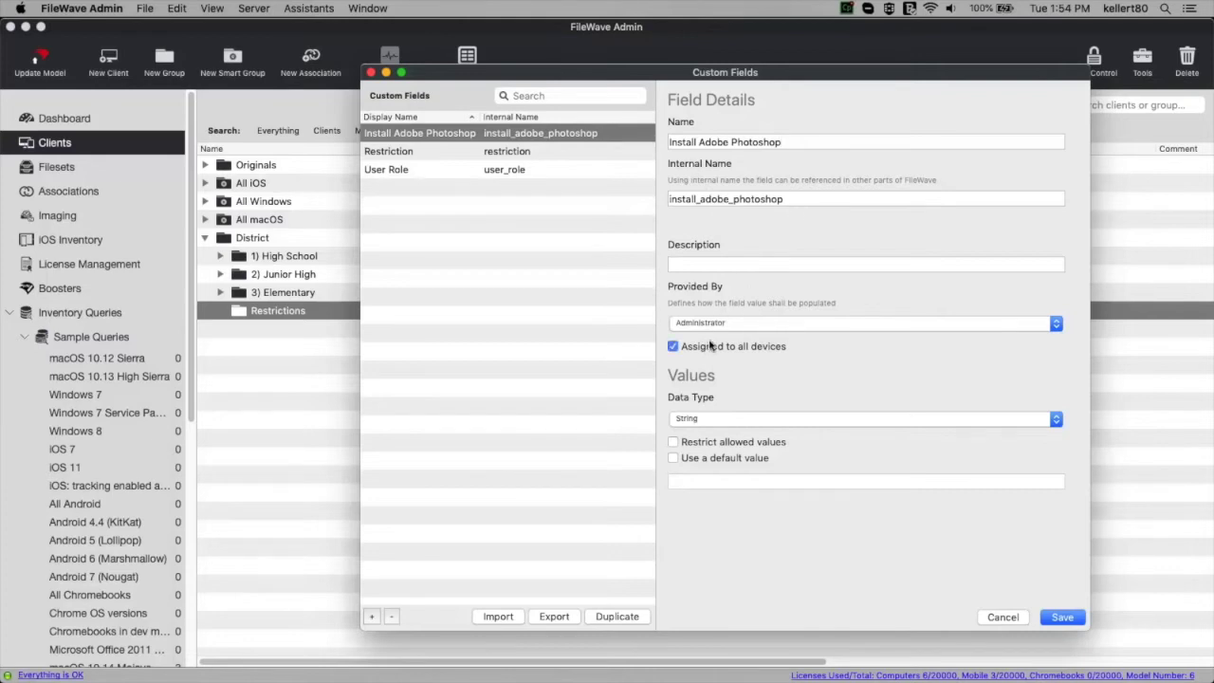
Set the Install Adobe Photoshop field to Boolean with a default value of false, and save the custom fields.
{"action": "left_click", "coordinate": [711, 417]}
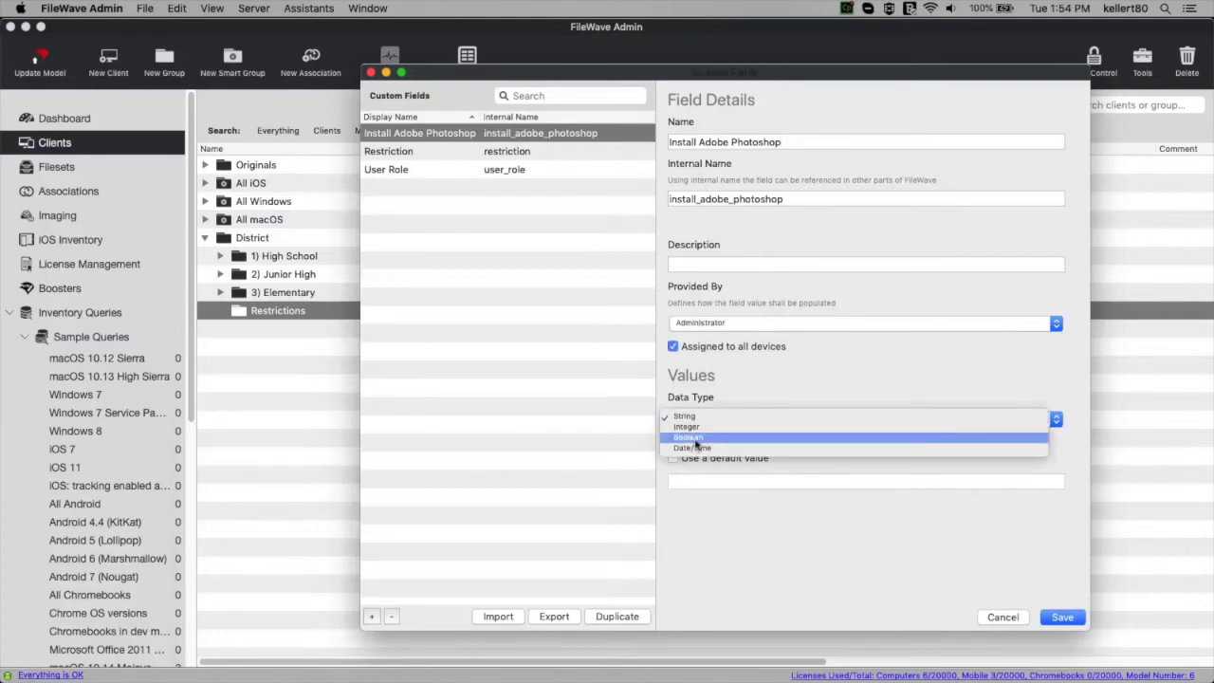
{"action": "left_click", "coordinate": [697, 438]}
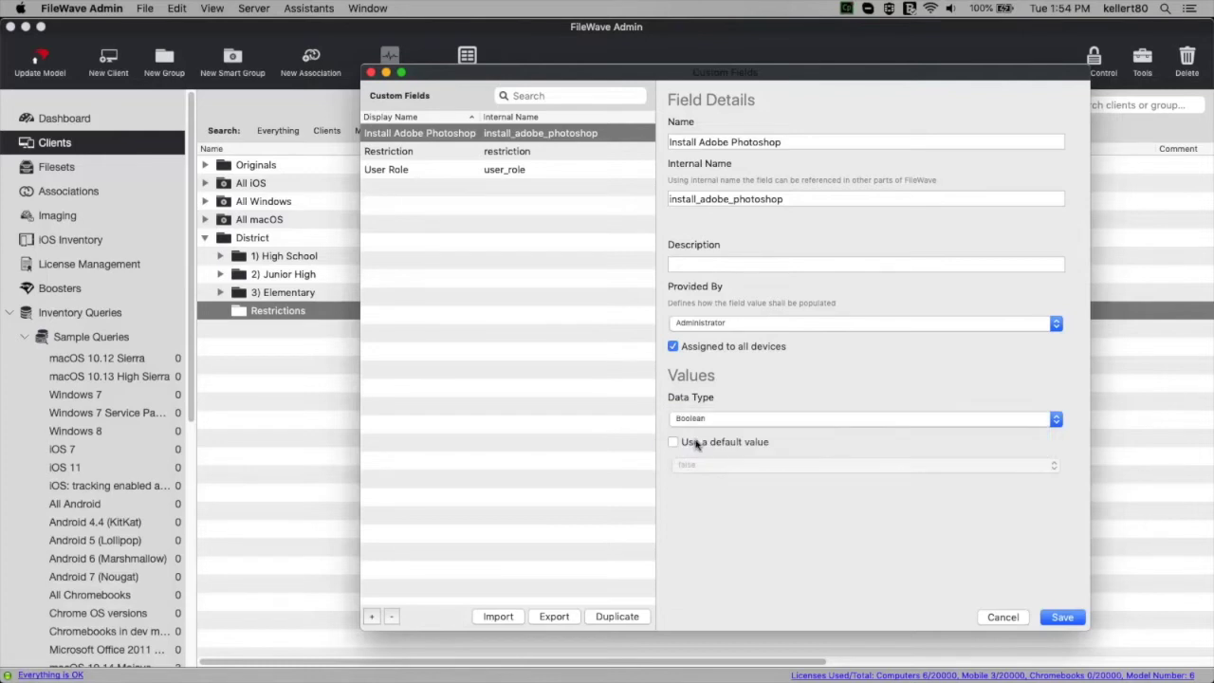
{"action": "left_click", "coordinate": [695, 443]}
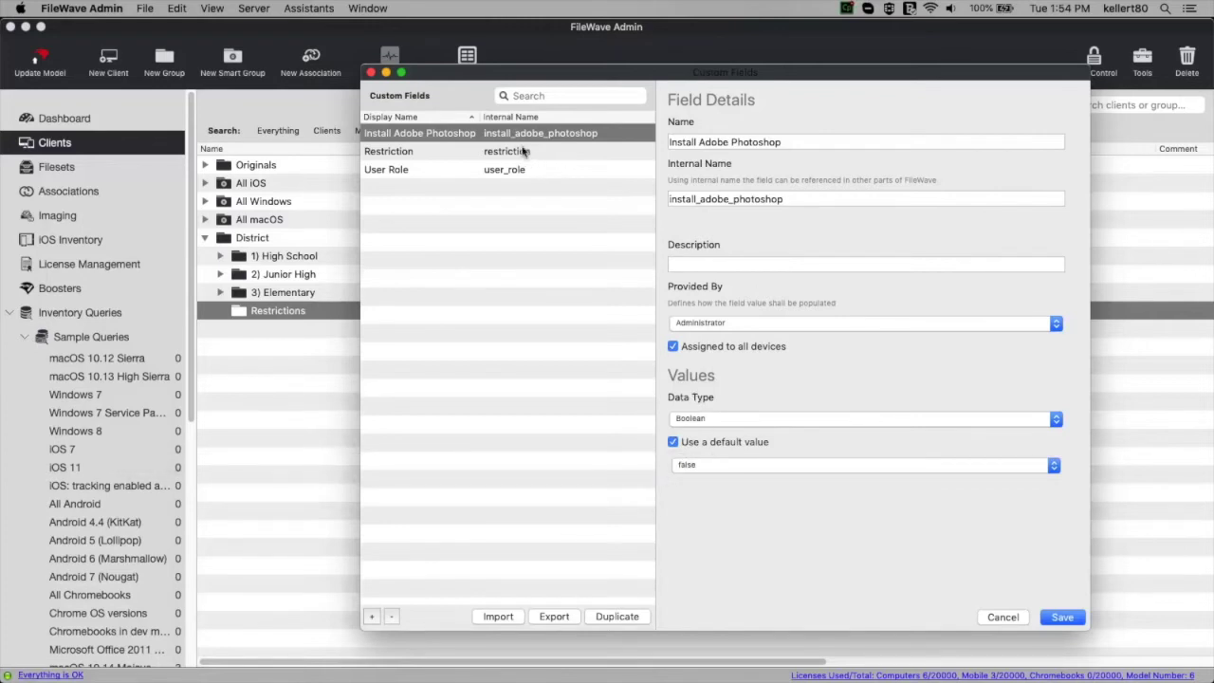
{"action": "left_click", "coordinate": [1056, 619]}
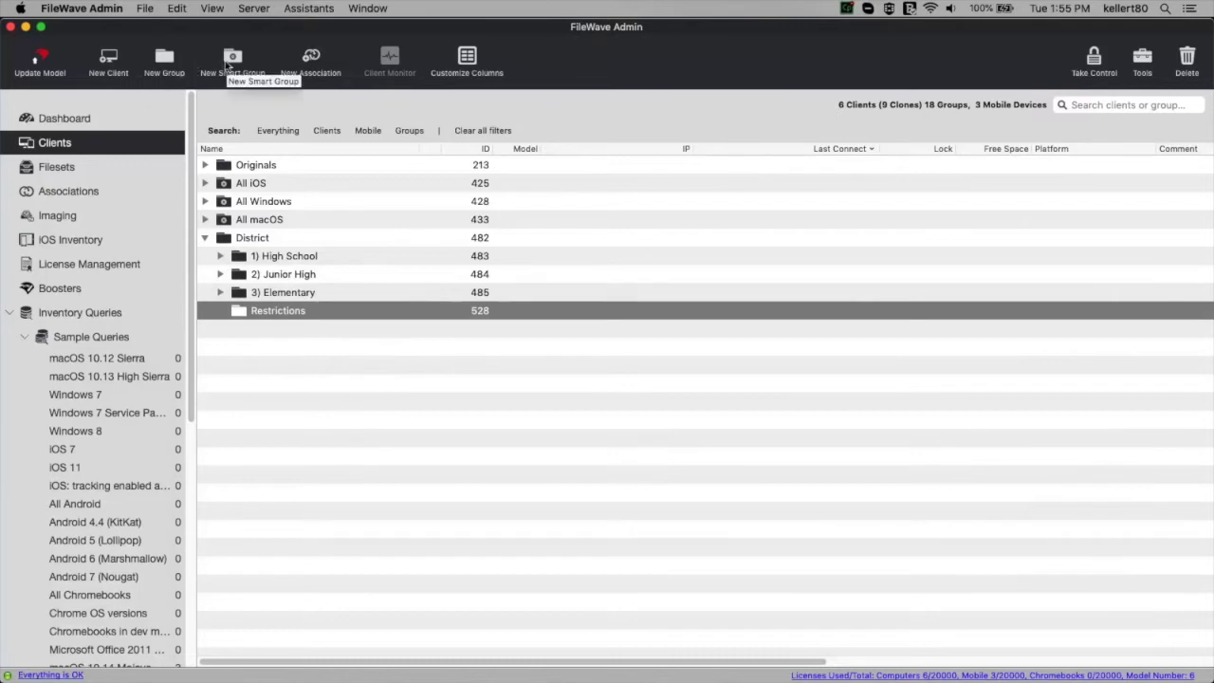
Create three smart groups named Student Normal, Student Lockdown and Staff inside the Restrictions group.
{"action": "left_click", "coordinate": [233, 58]}
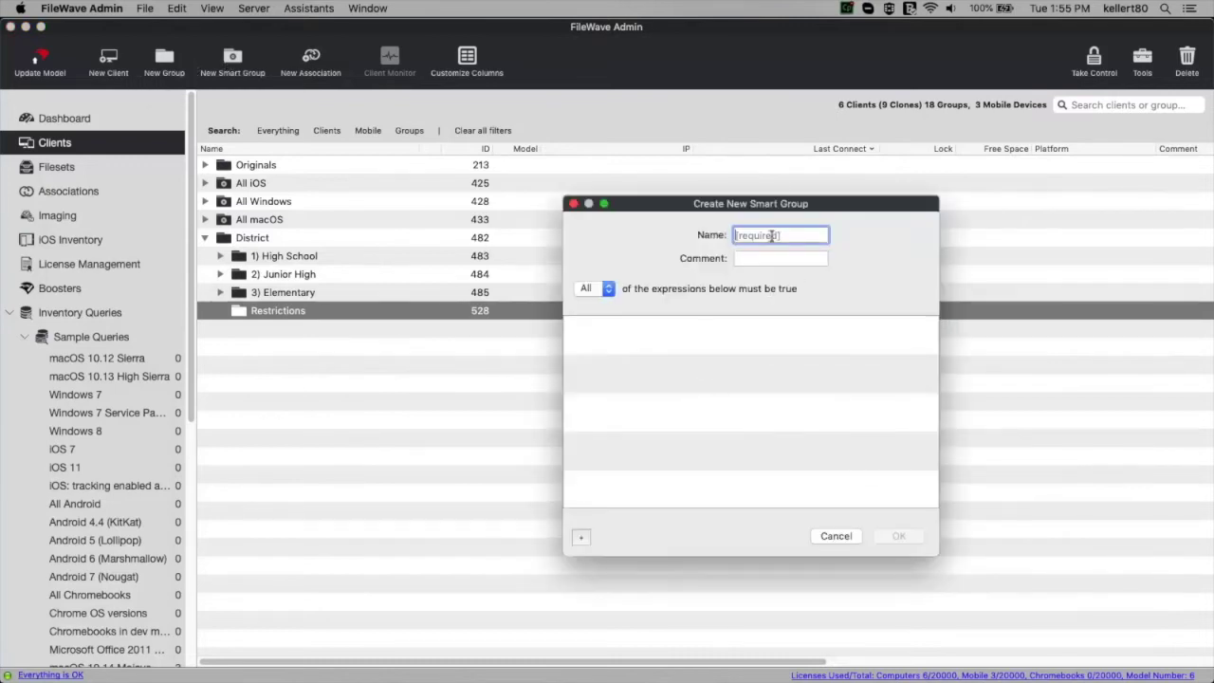
{"action": "type", "text": "Student Normal"}
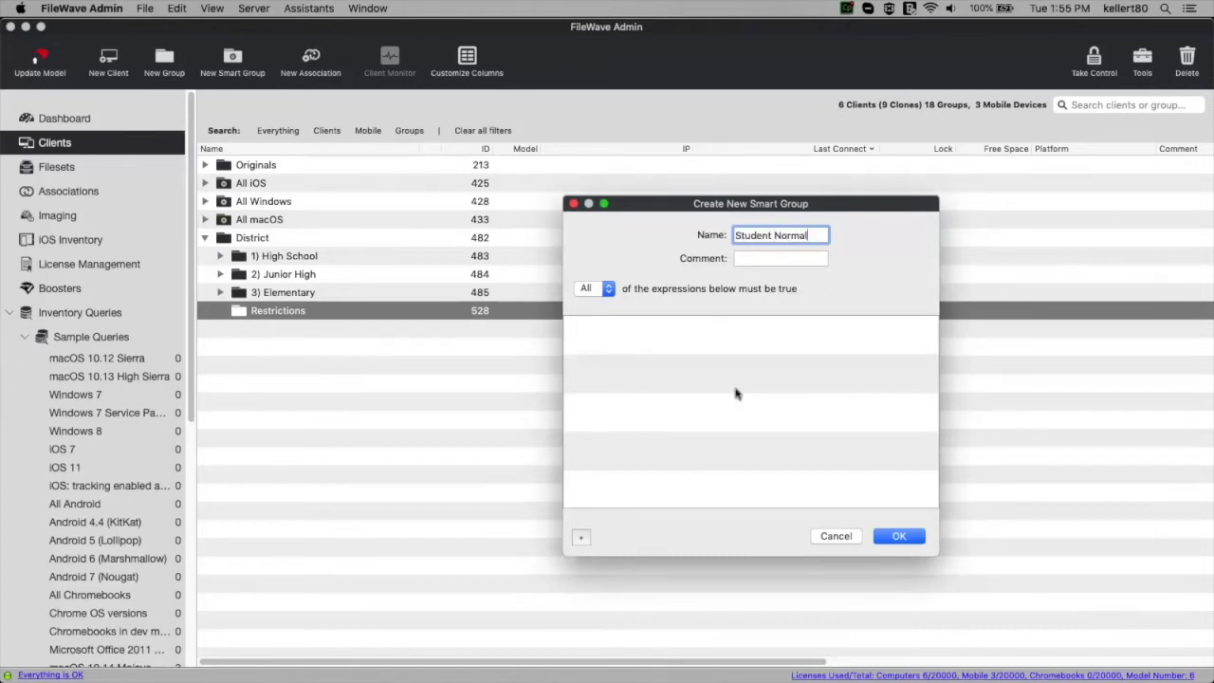
{"action": "left_click", "coordinate": [917, 536]}
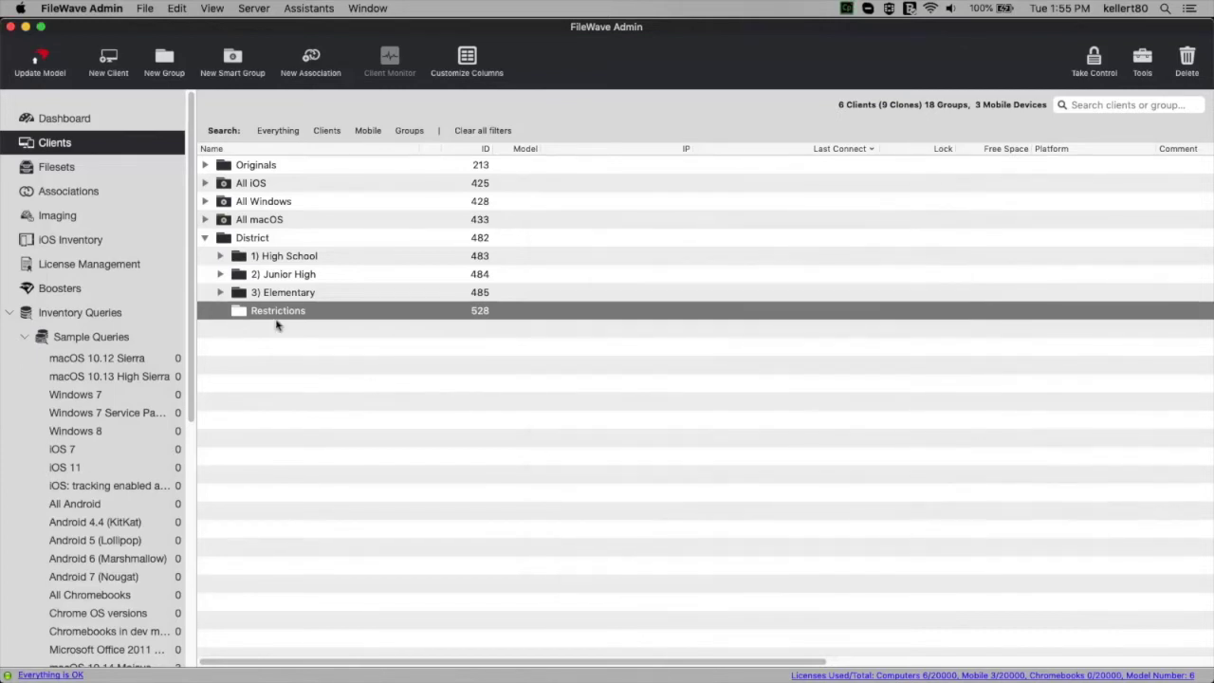
{"action": "left_click", "coordinate": [227, 61]}
{"action": "type", "text": "Student Lockdown"}
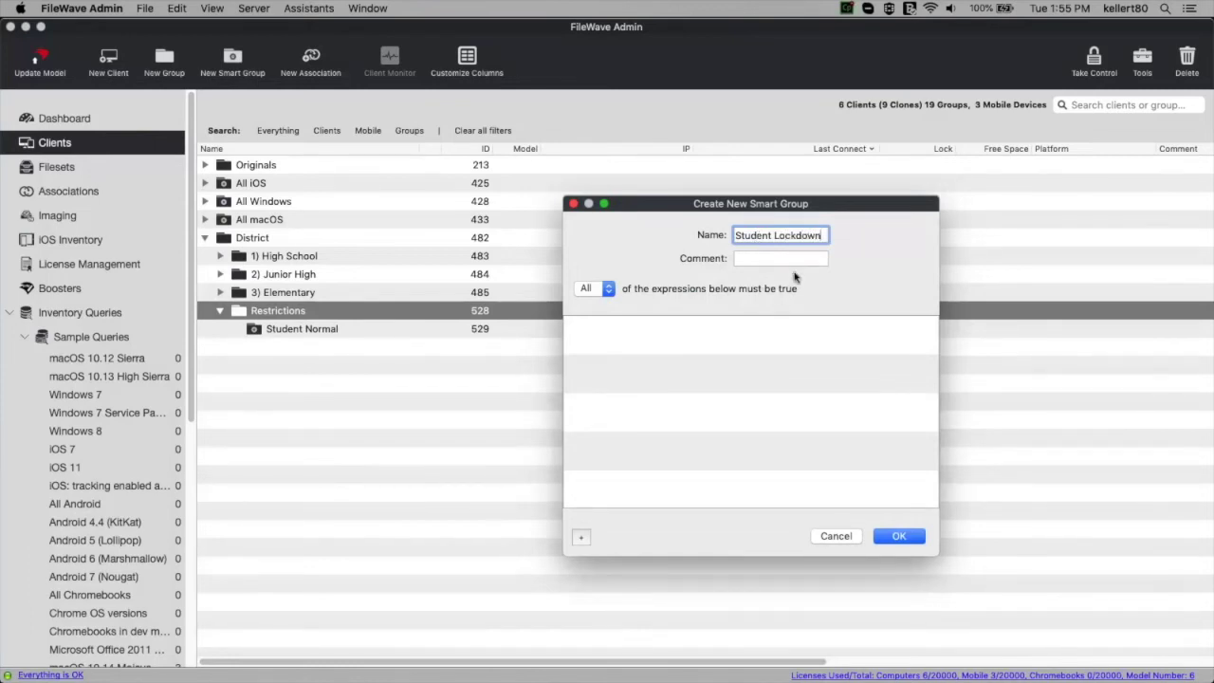
{"action": "left_click", "coordinate": [899, 537]}
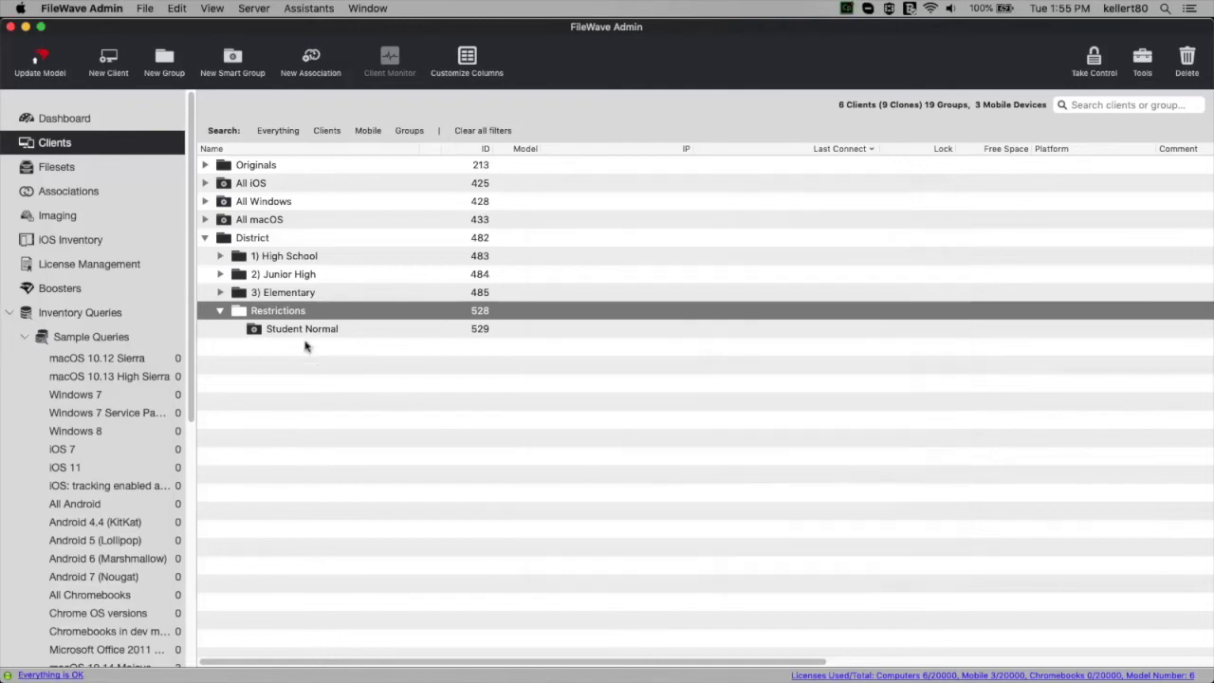
{"action": "left_click", "coordinate": [292, 314]}
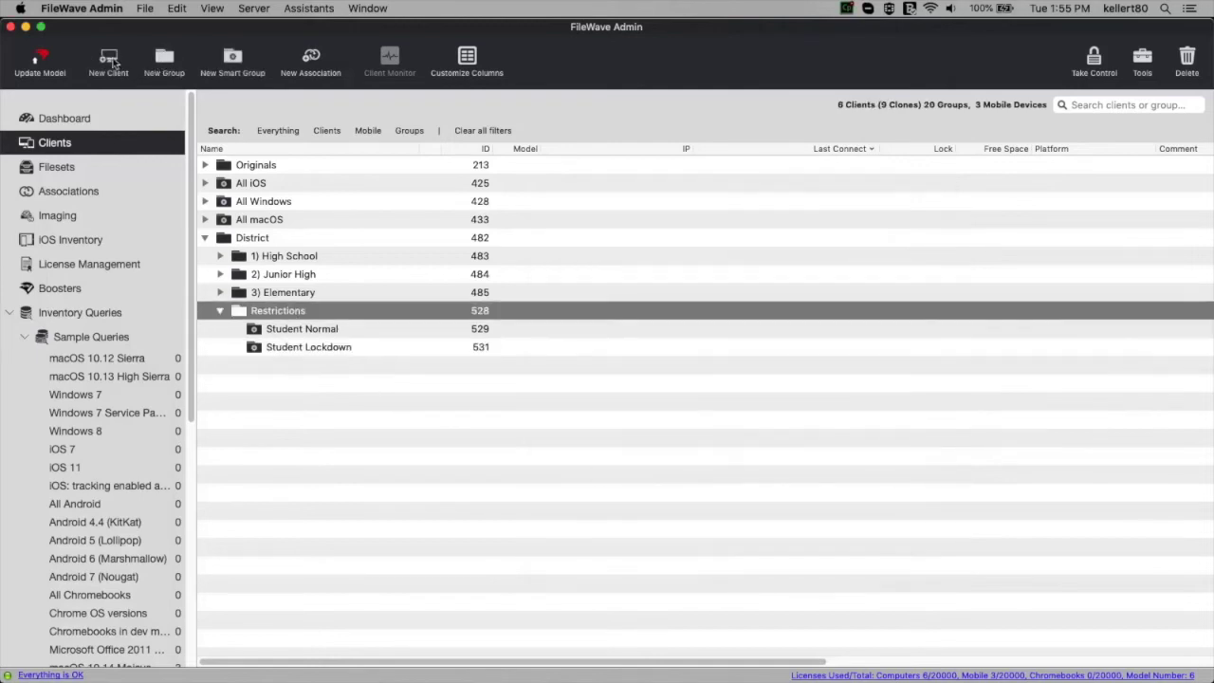
{"action": "left_click", "coordinate": [232, 61]}
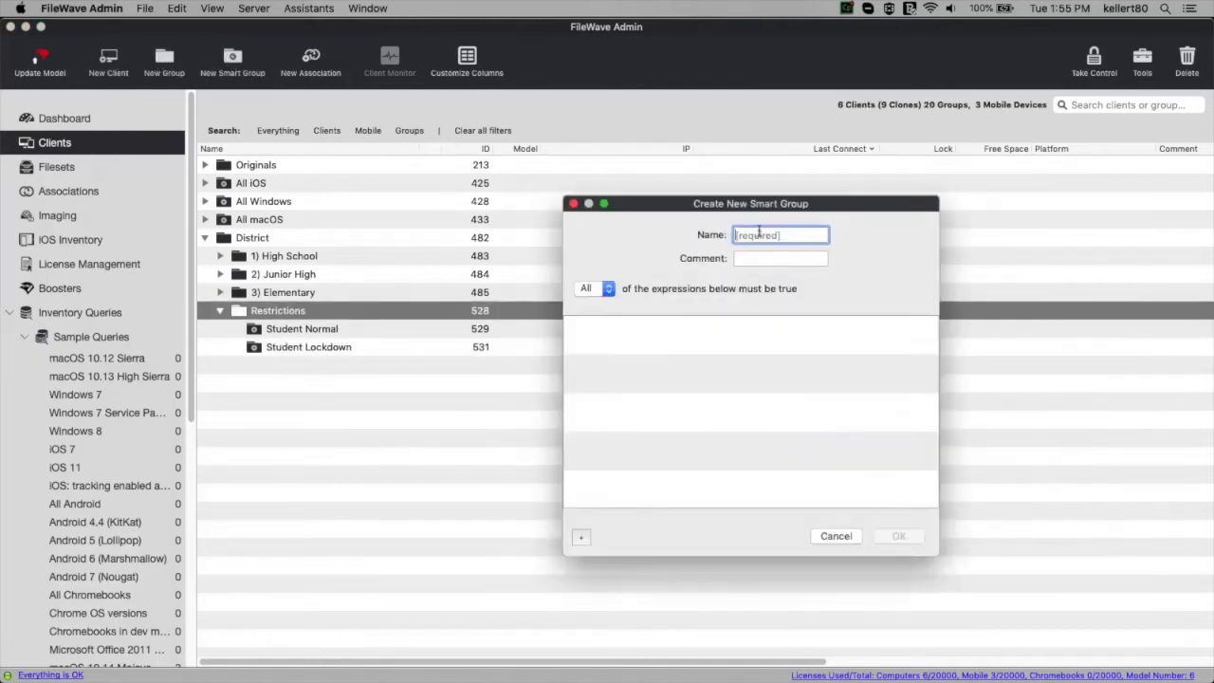
{"action": "type", "text": "Staff"}
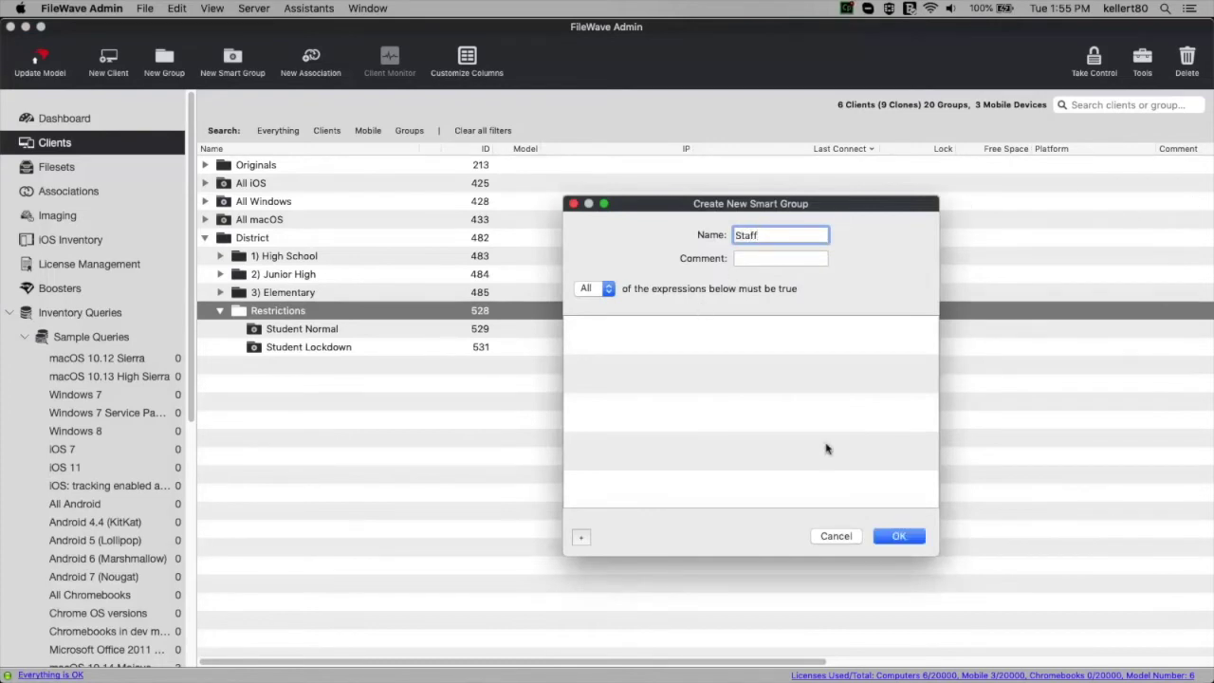
{"action": "left_click", "coordinate": [889, 537]}
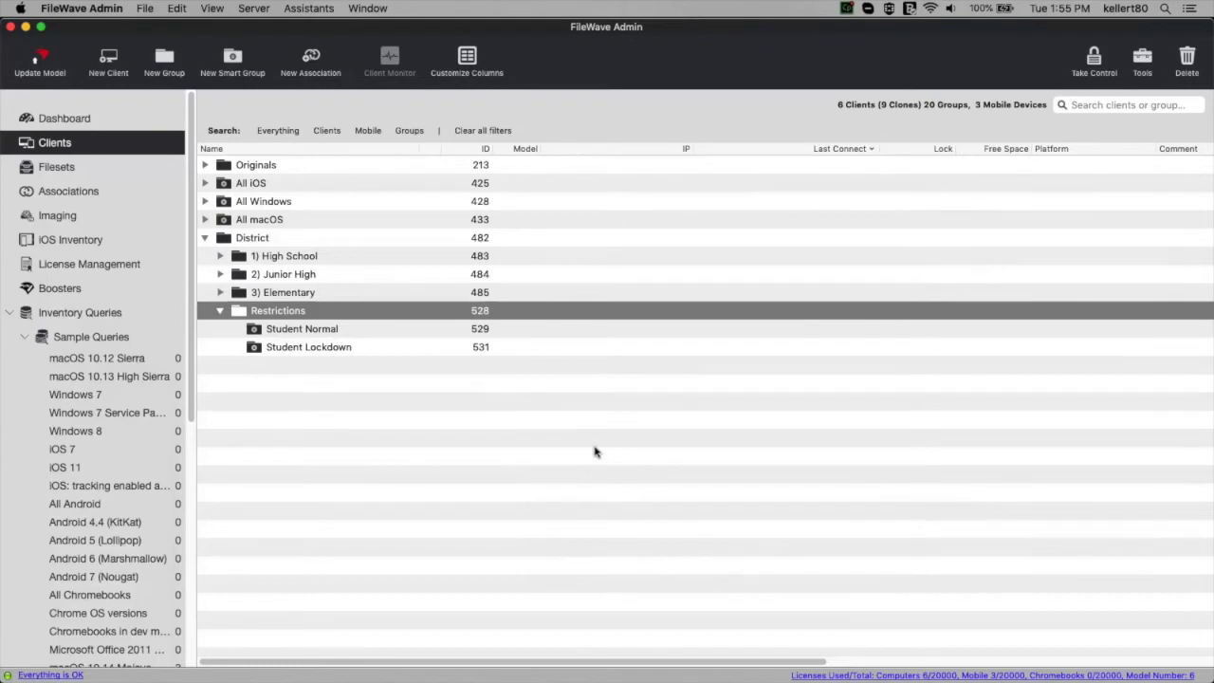
Add an expression to the Student Normal smart group and open its inventory query in the QueryBuilder.
{"action": "left_click", "coordinate": [288, 328]}
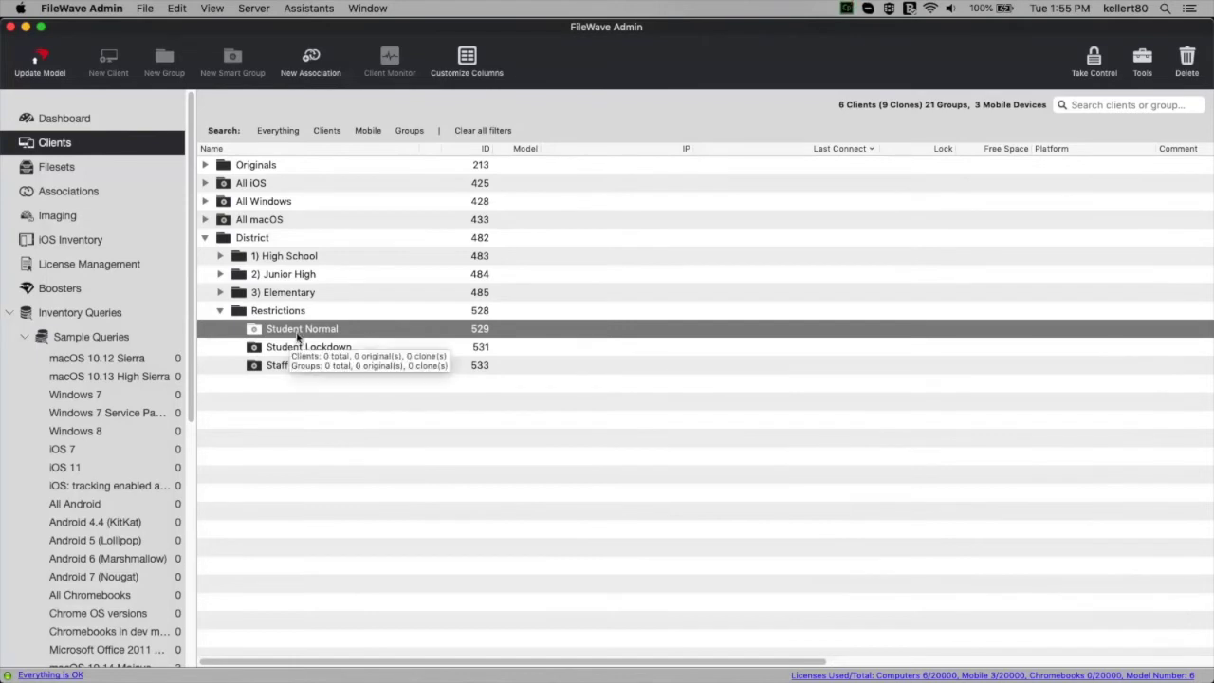
{"action": "double_click", "coordinate": [287, 330]}
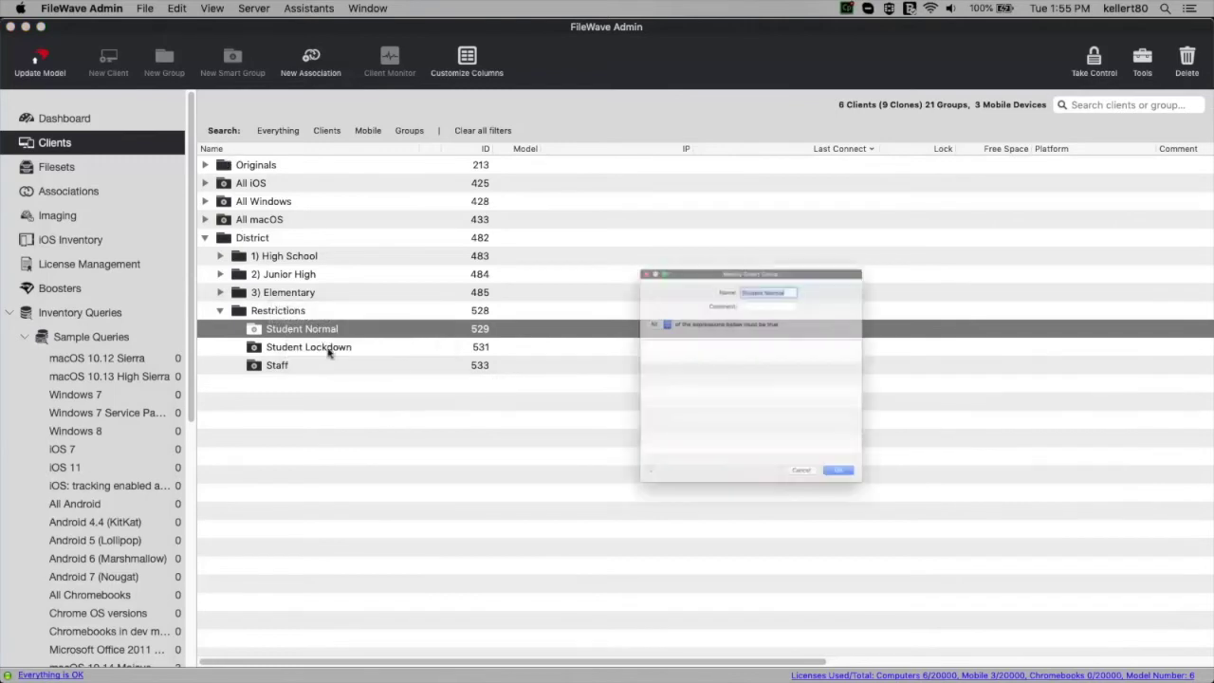
{"action": "left_click", "coordinate": [581, 537]}
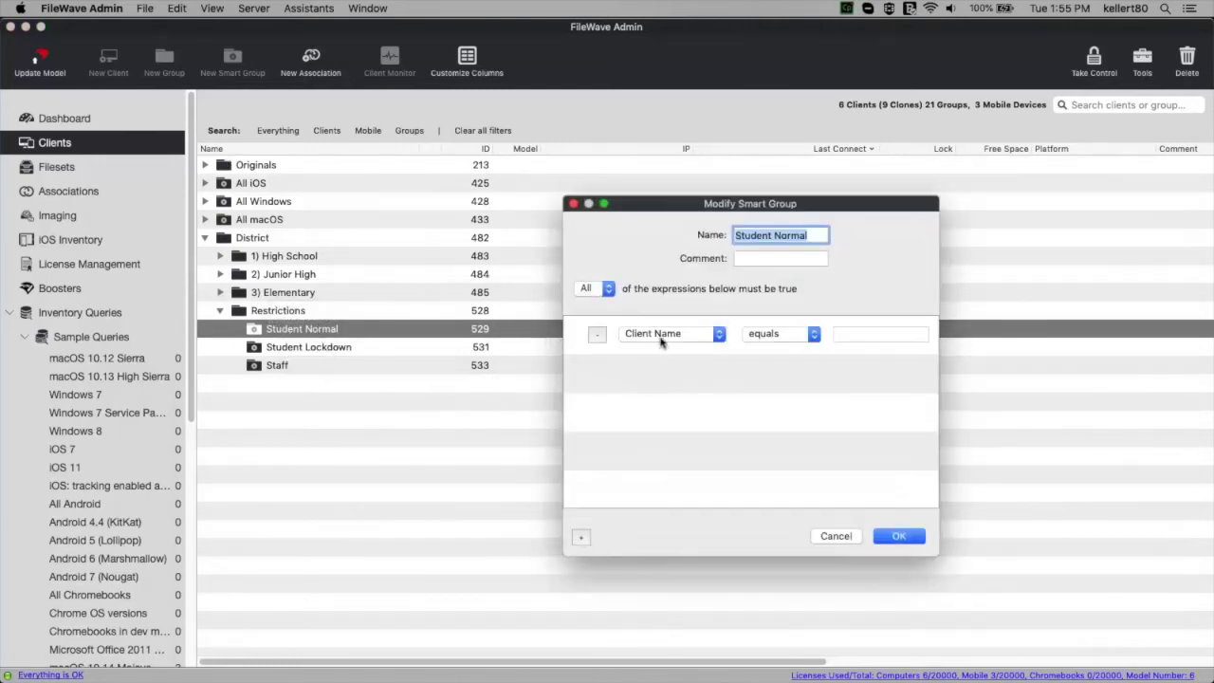
{"action": "left_click", "coordinate": [661, 334]}
{"action": "left_click", "coordinate": [707, 444]}
{"action": "left_click", "coordinate": [919, 335]}
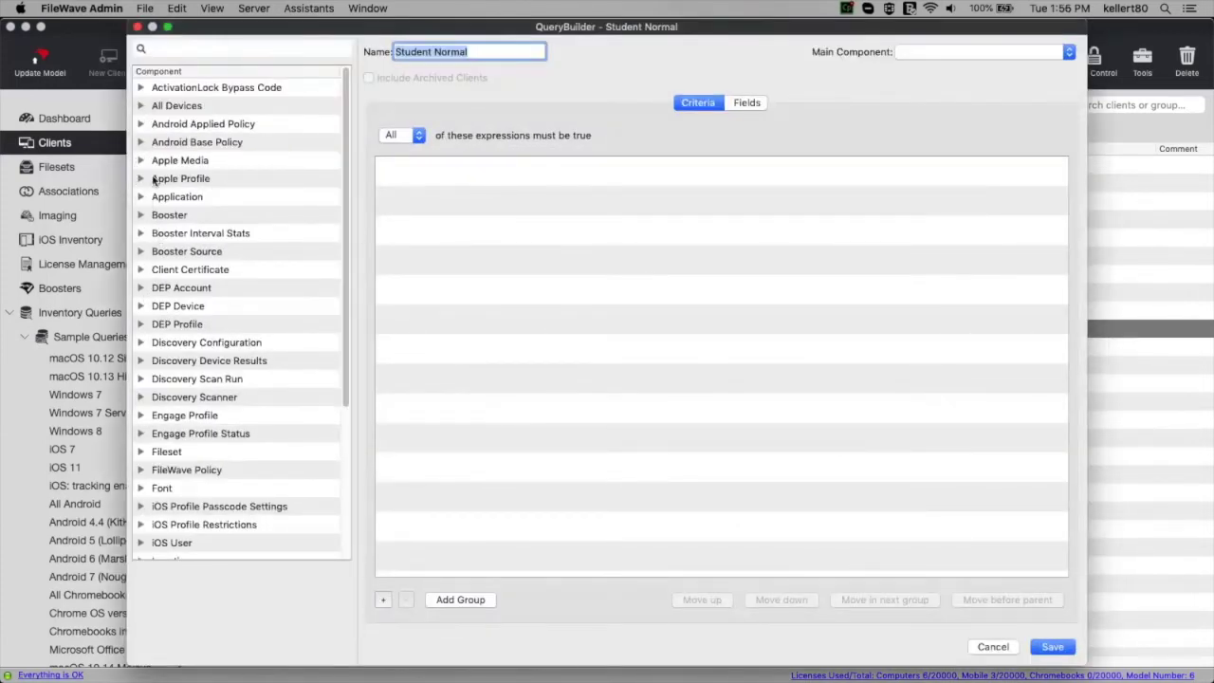
Define the Student Normal inventory query as custom field Restriction is Student, then save the query and the smart group.
{"action": "left_click", "coordinate": [140, 105]}
{"action": "left_click", "coordinate": [155, 160]}
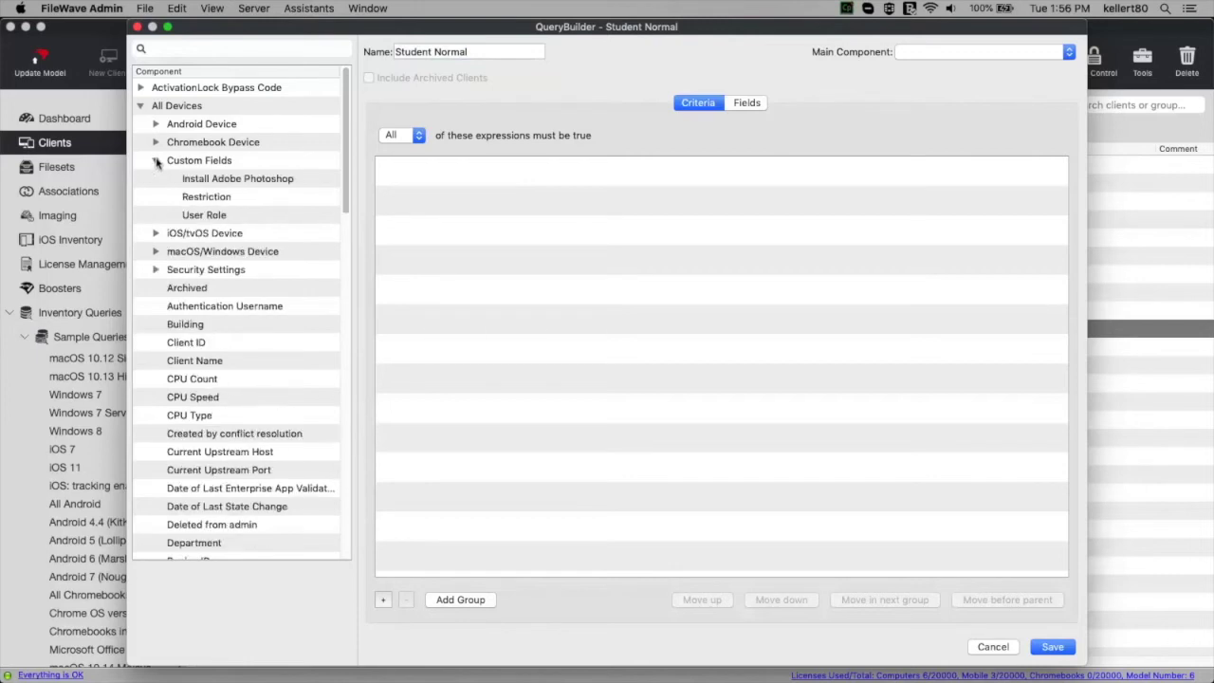
{"action": "left_click_drag", "start_coordinate": [205, 197], "coordinate": [423, 199]}
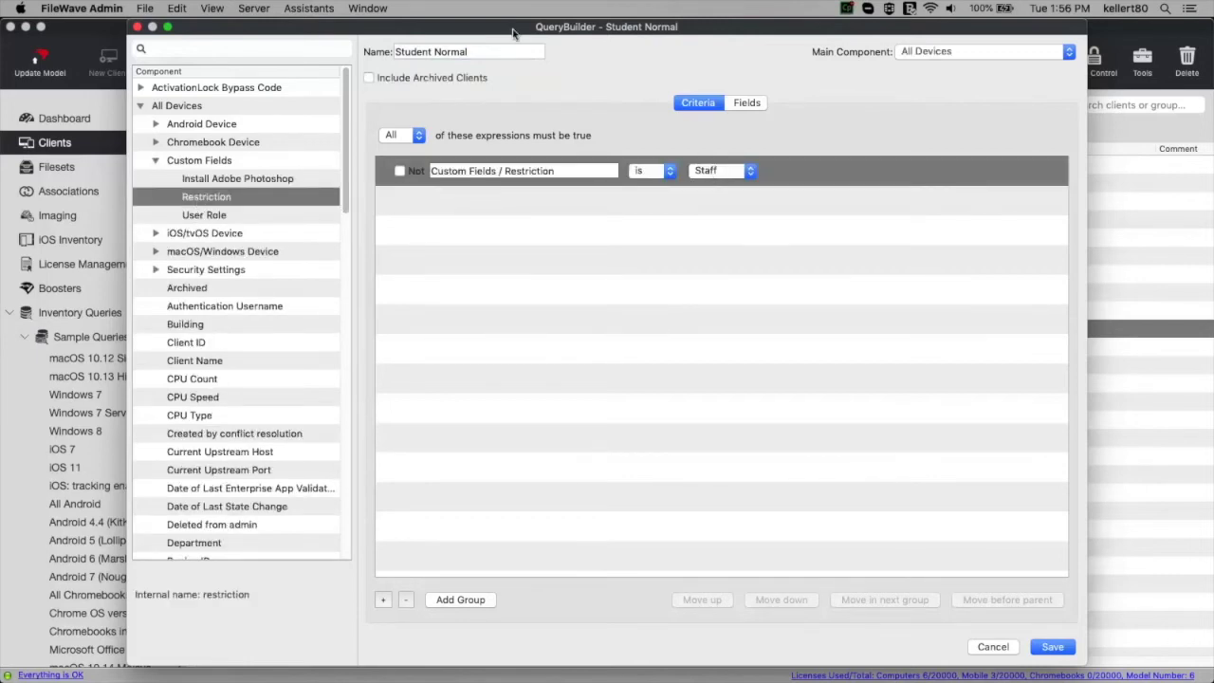
{"action": "left_click_drag", "start_coordinate": [418, 51], "coordinate": [438, 51]}
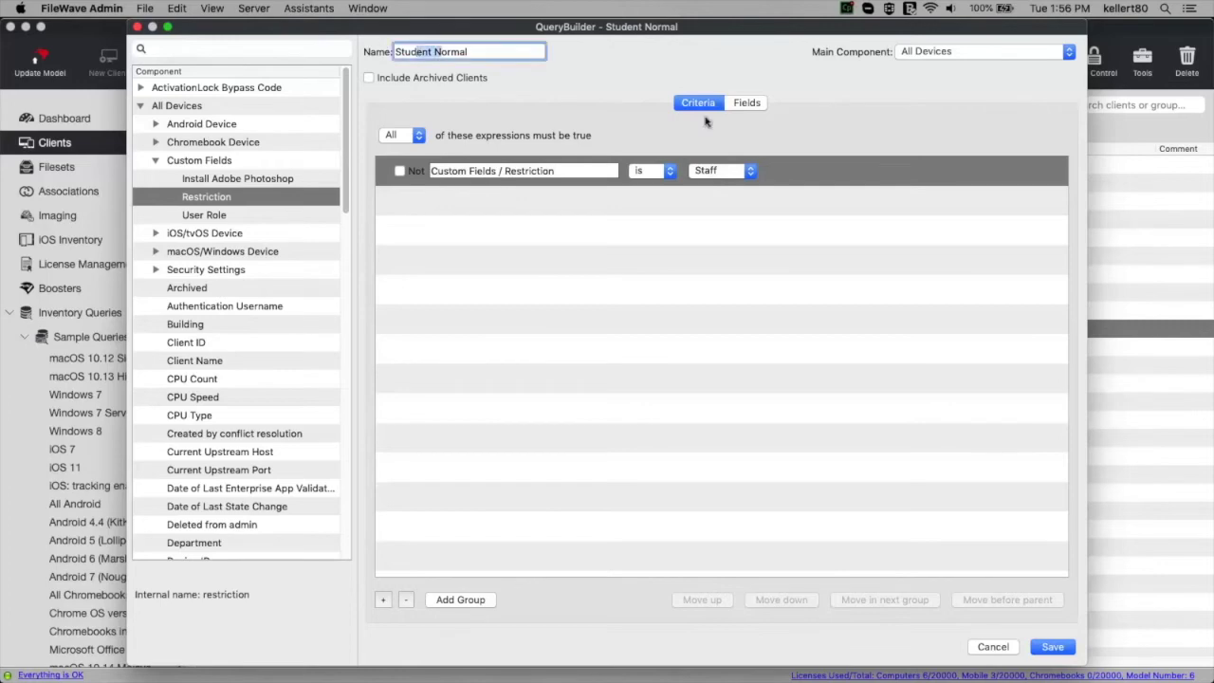
{"action": "left_click", "coordinate": [714, 171]}
{"action": "left_click", "coordinate": [714, 186]}
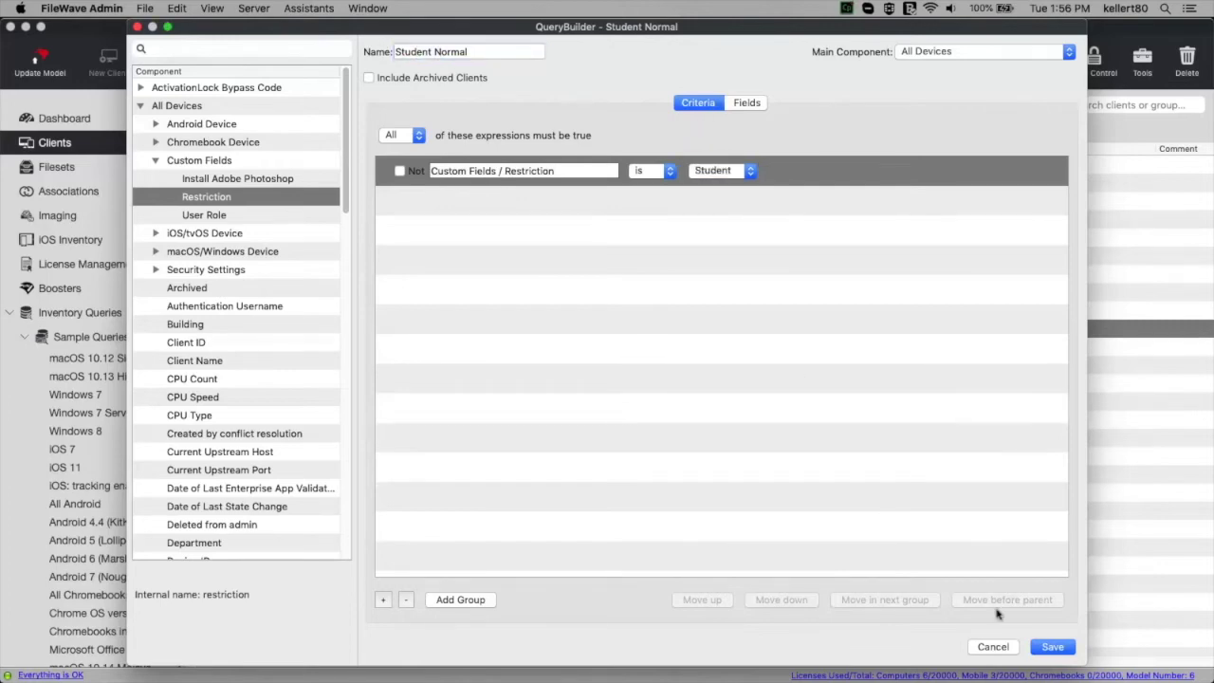
{"action": "left_click", "coordinate": [1048, 649]}
{"action": "left_click", "coordinate": [884, 534]}
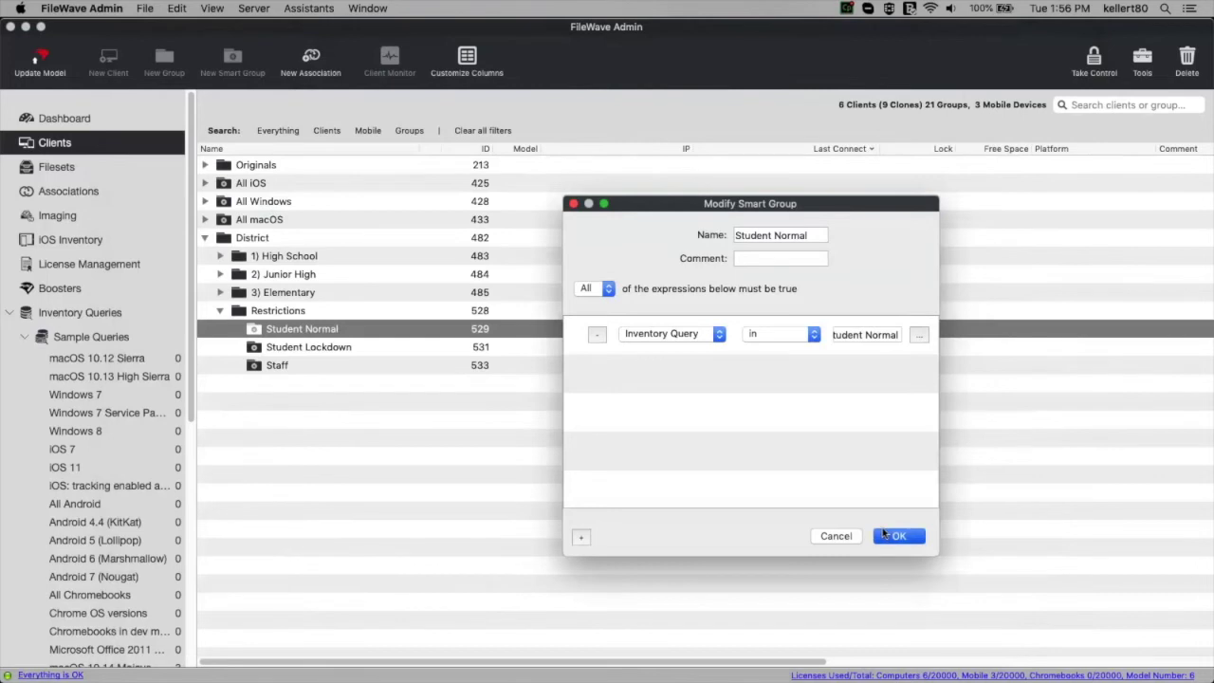
Add an Inventory Query expression to the Student Lockdown smart group and open its query in the QueryBuilder.
{"action": "left_click", "coordinate": [304, 349]}
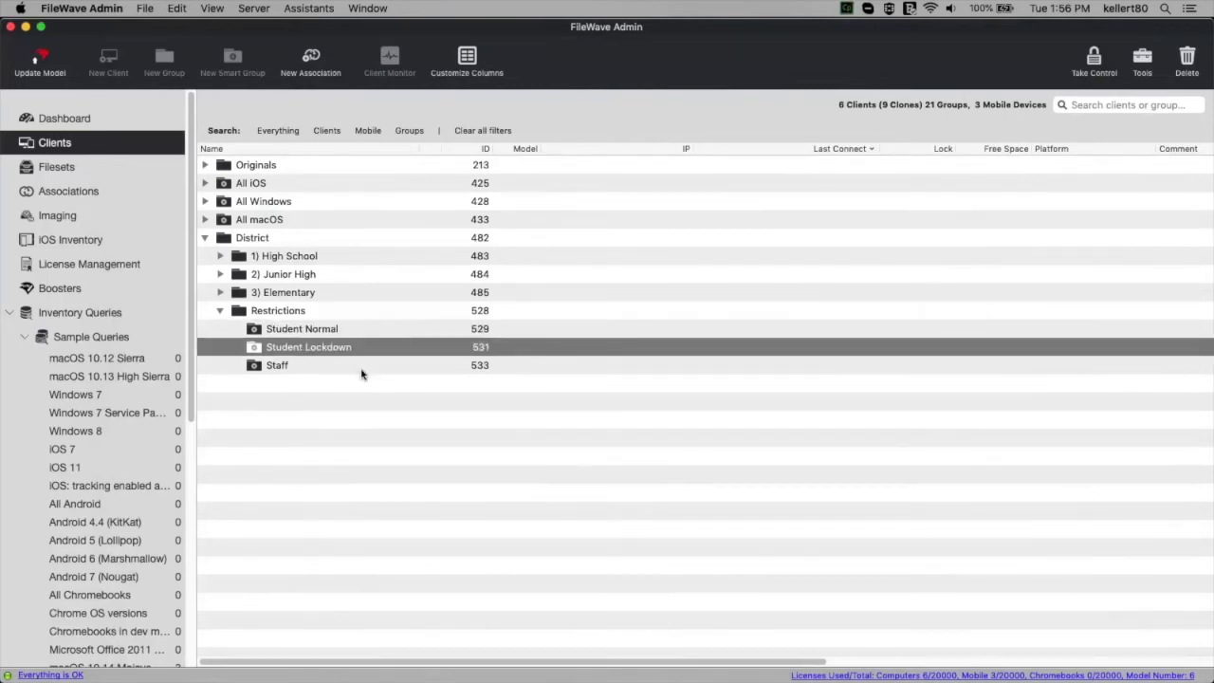
{"action": "double_click", "coordinate": [291, 349]}
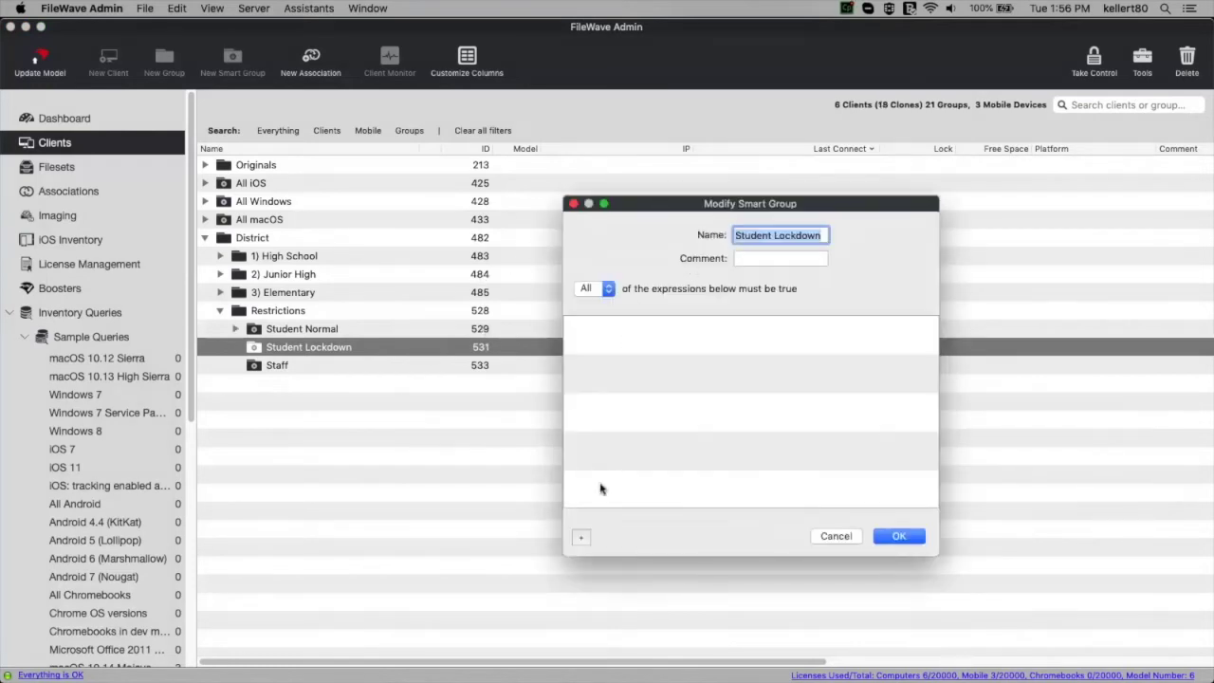
{"action": "left_click", "coordinate": [581, 536]}
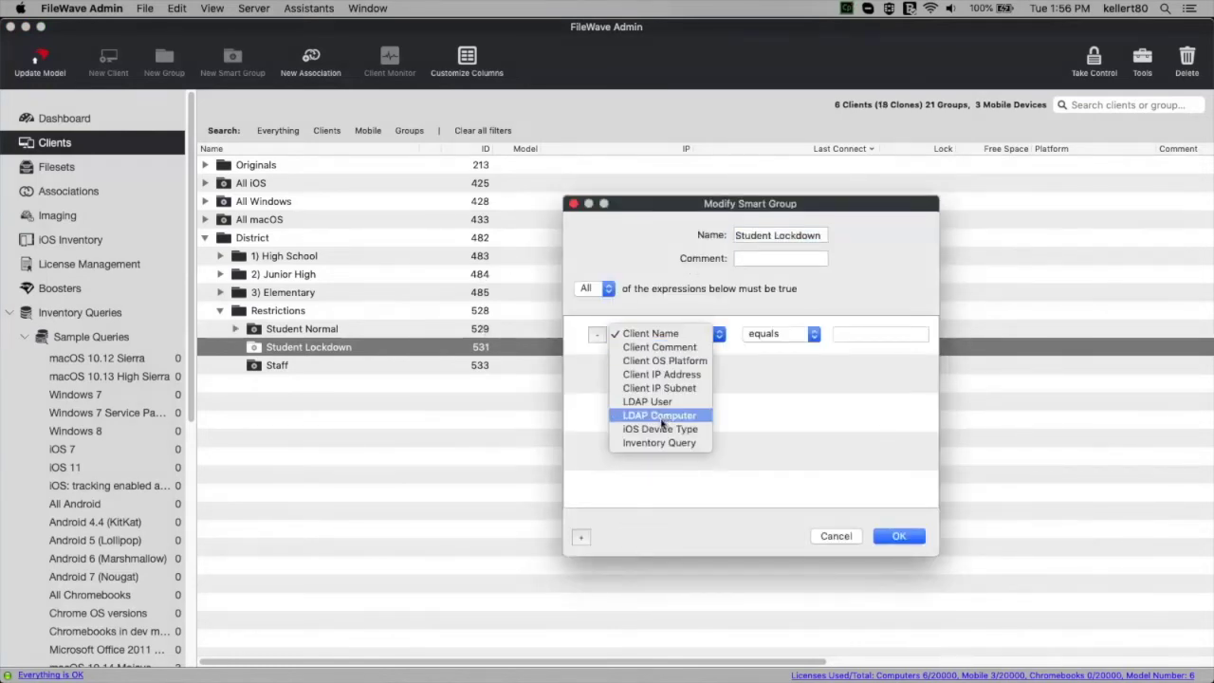
{"action": "left_click", "coordinate": [663, 443]}
{"action": "left_click", "coordinate": [918, 336]}
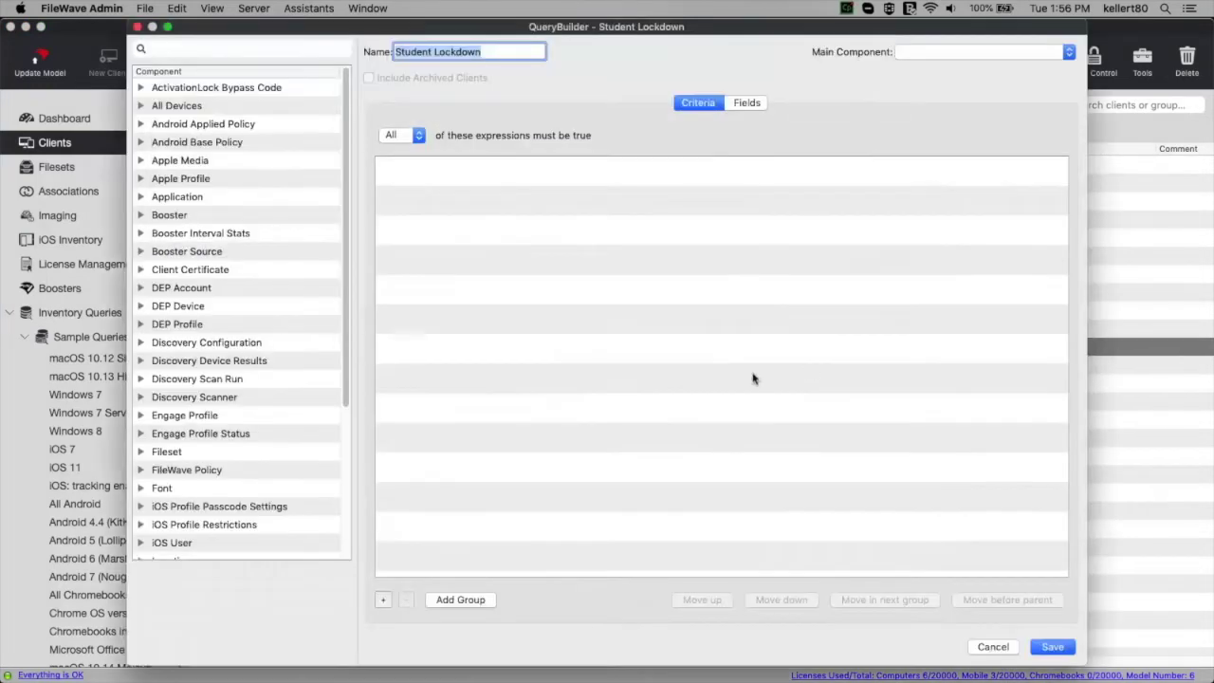
Define the Student Lockdown query as custom field Restriction is Lockdown, then save the query and the smart group.
{"action": "left_click", "coordinate": [141, 105]}
{"action": "left_click", "coordinate": [157, 160]}
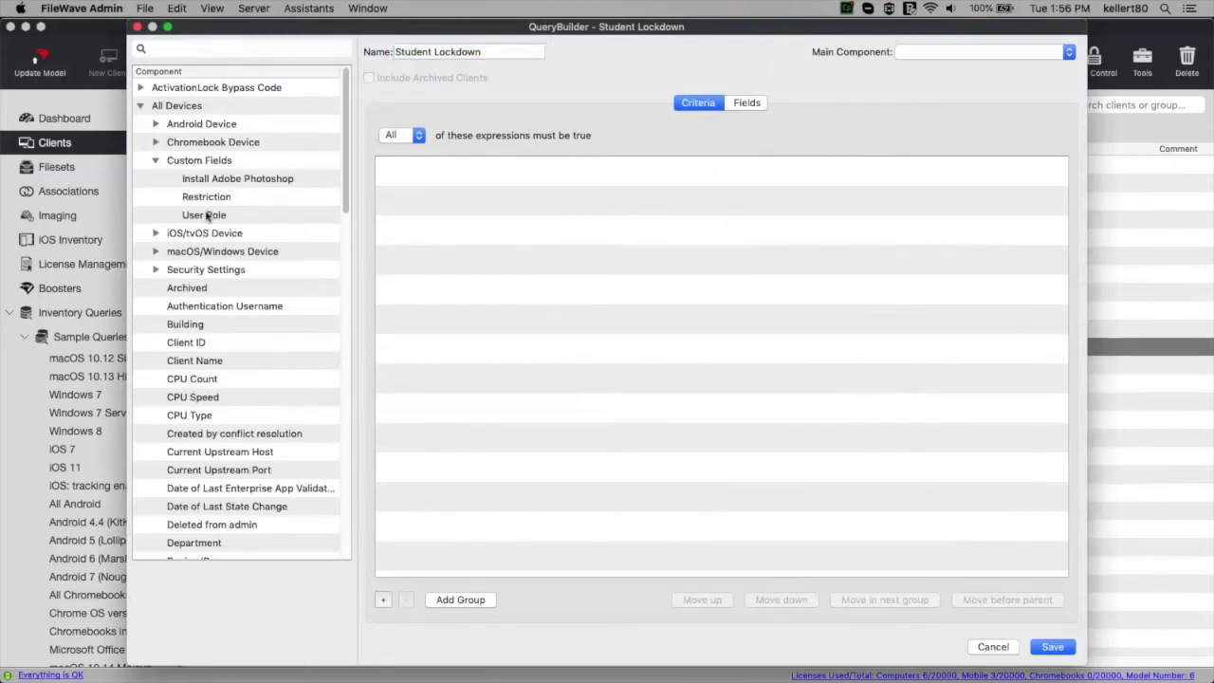
{"action": "left_click", "coordinate": [207, 179]}
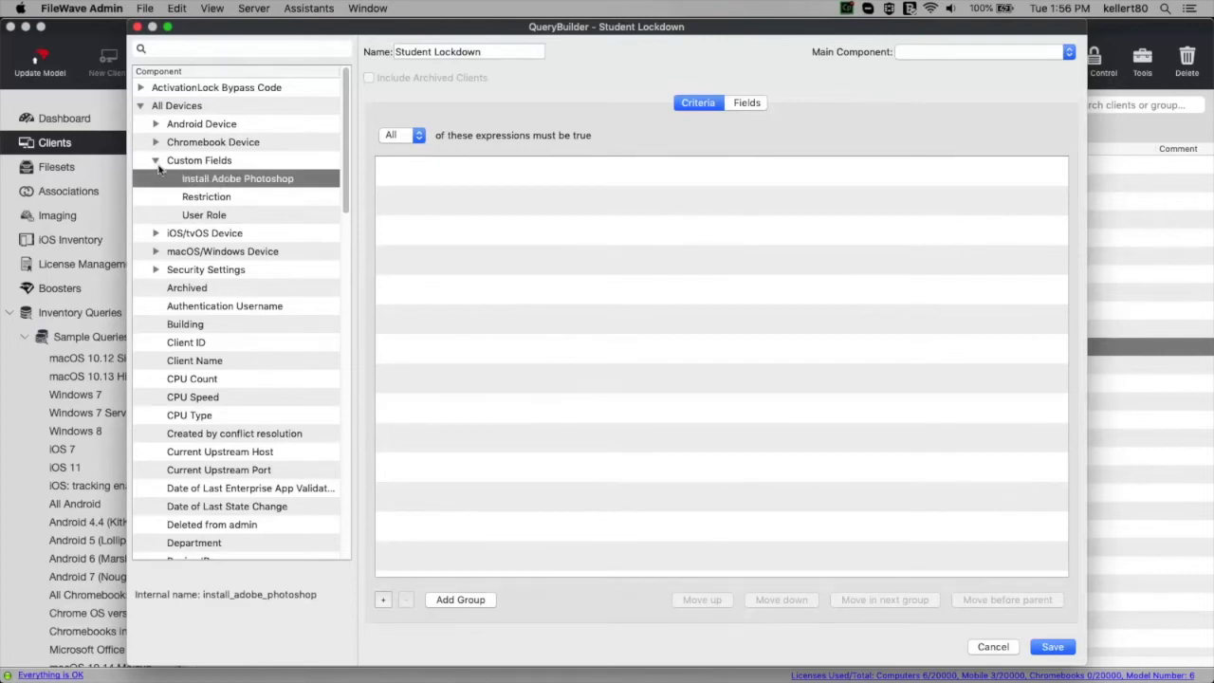
{"action": "left_click", "coordinate": [195, 198]}
{"action": "left_click_drag", "start_coordinate": [190, 195], "coordinate": [517, 176]}
{"action": "left_click", "coordinate": [710, 171]}
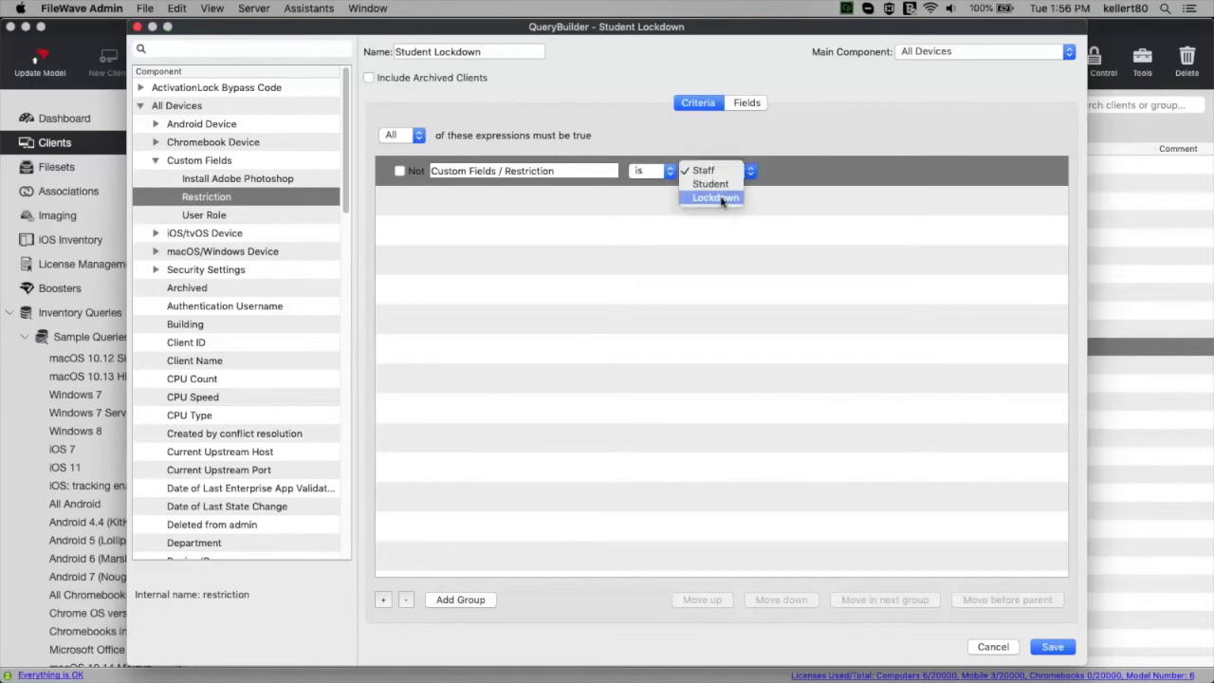
{"action": "left_click", "coordinate": [718, 198]}
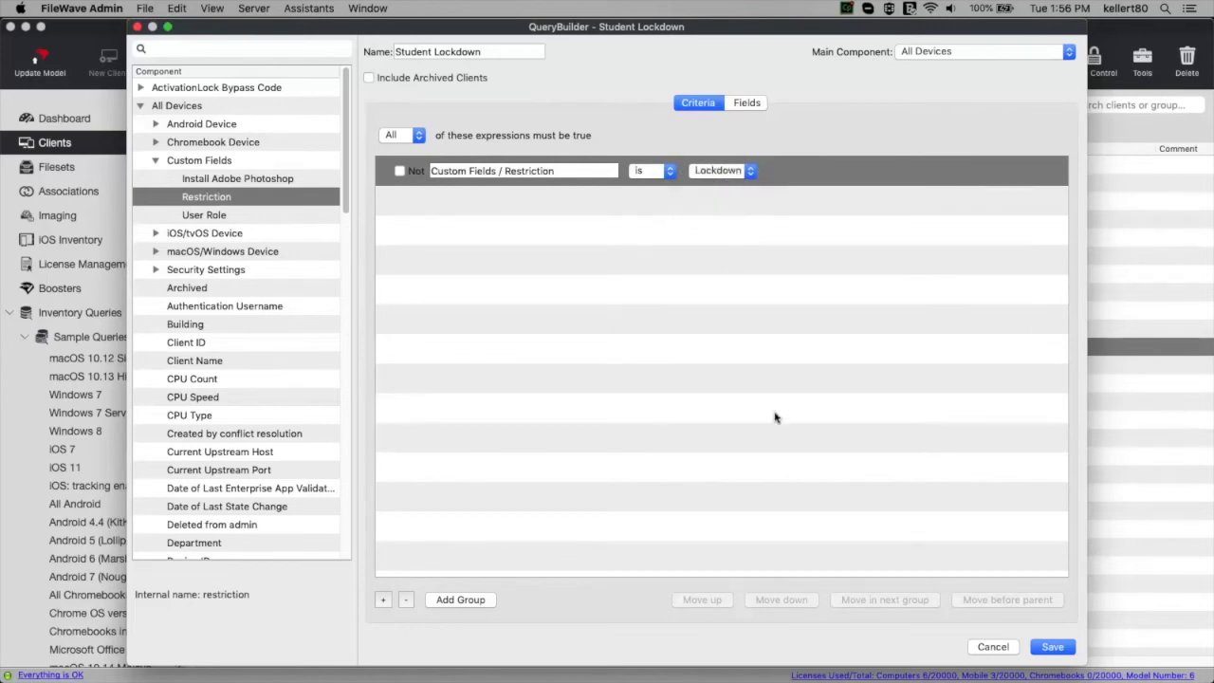
{"action": "left_click", "coordinate": [1052, 647]}
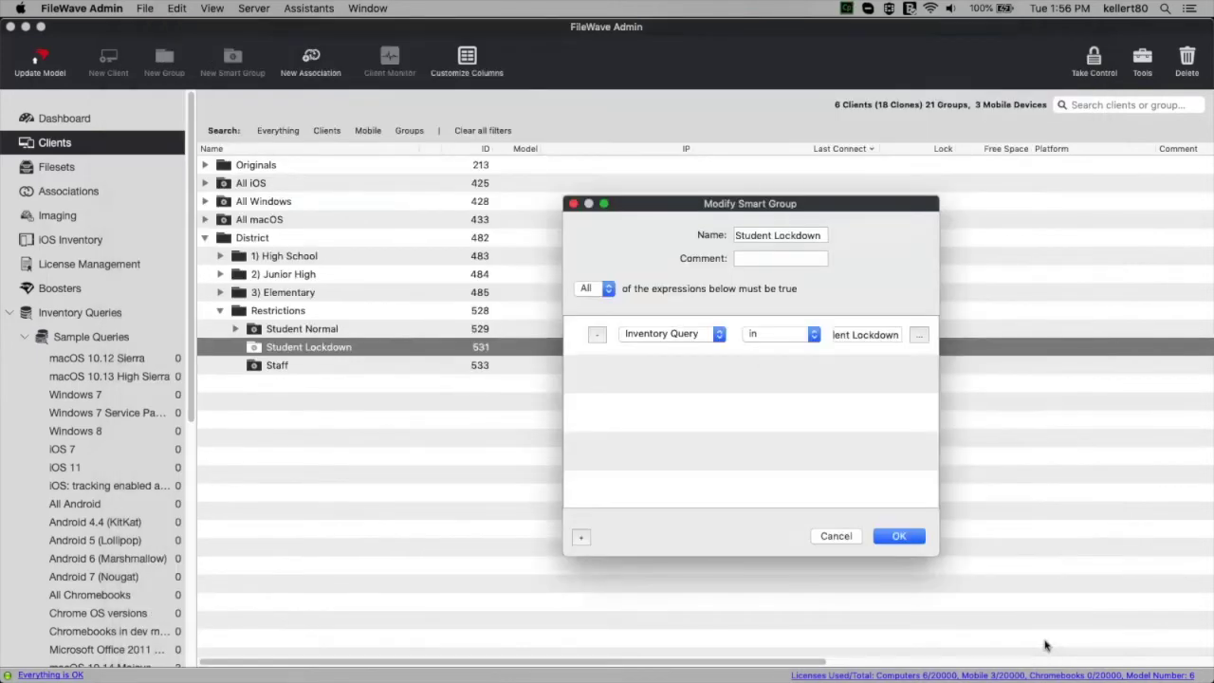
{"action": "left_click", "coordinate": [906, 538]}
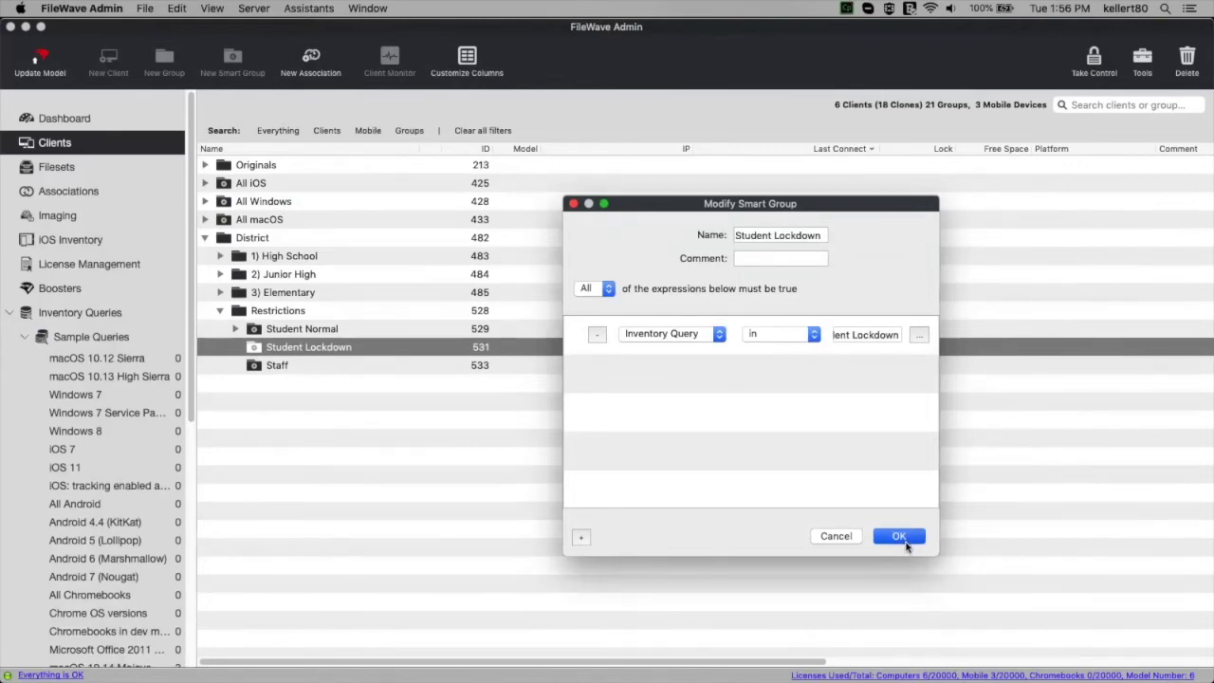
Add an Inventory Query expression to the Staff smart group and open its query in the QueryBuilder.
{"action": "left_click", "coordinate": [259, 366]}
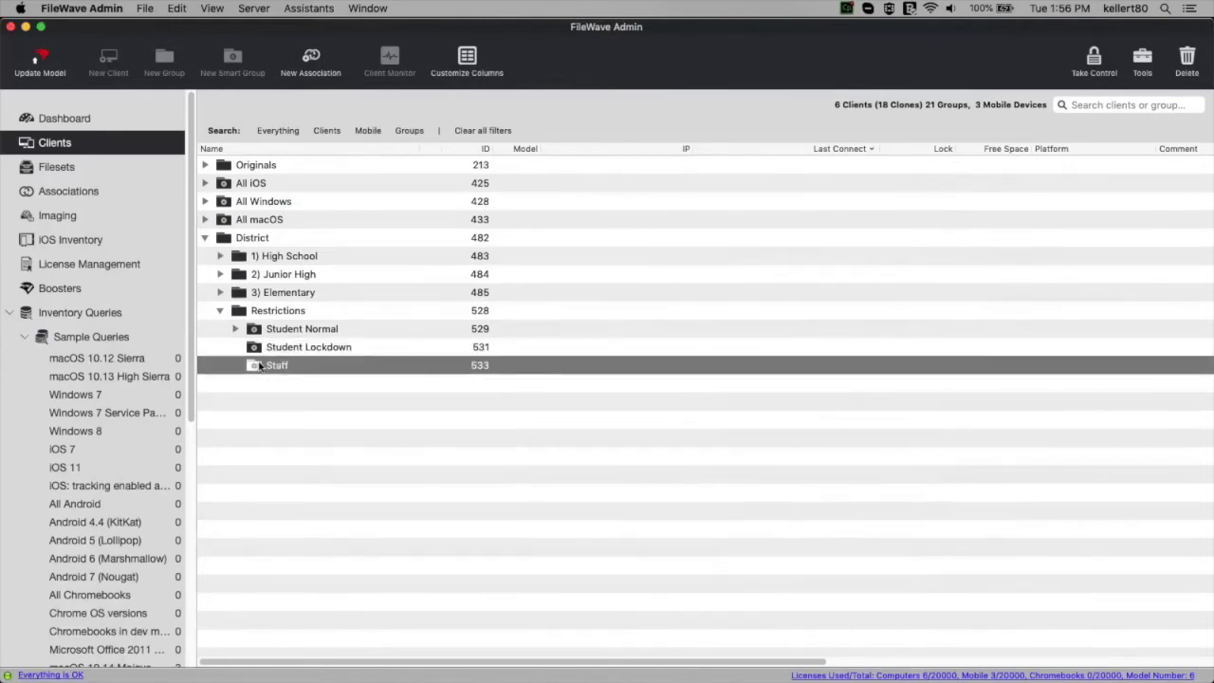
{"action": "double_click", "coordinate": [258, 366]}
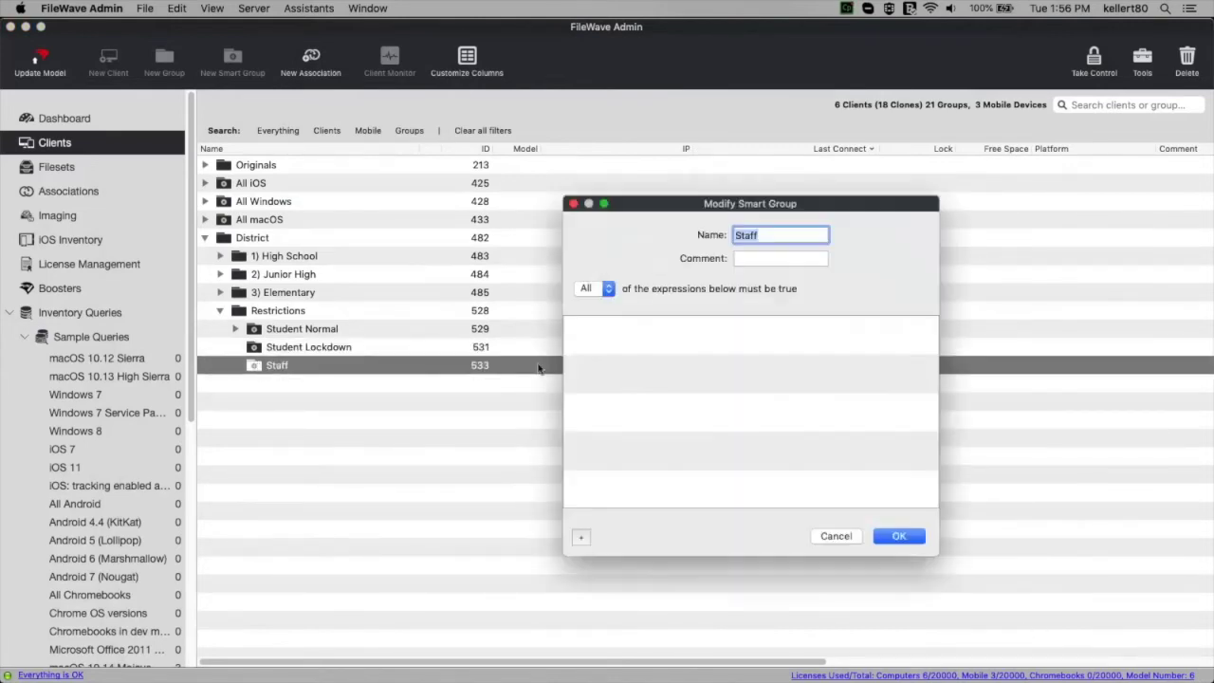
{"action": "left_click", "coordinate": [581, 537]}
{"action": "left_click", "coordinate": [658, 337]}
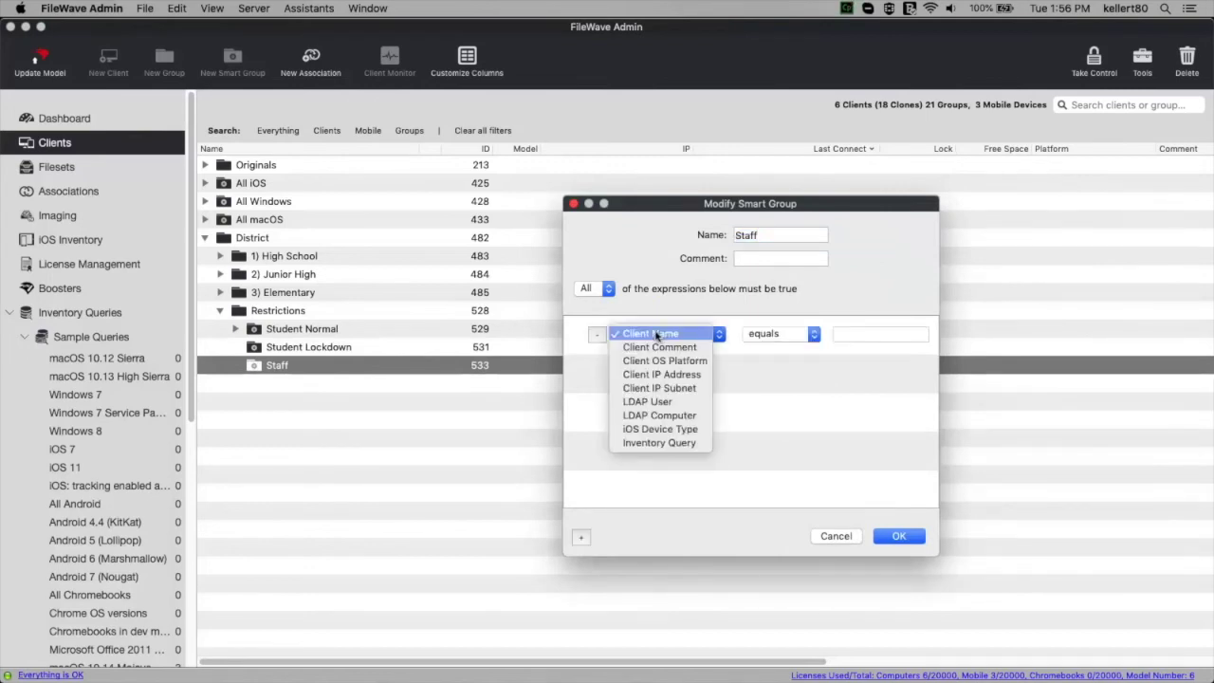
{"action": "left_click", "coordinate": [660, 443]}
{"action": "left_click", "coordinate": [920, 336]}
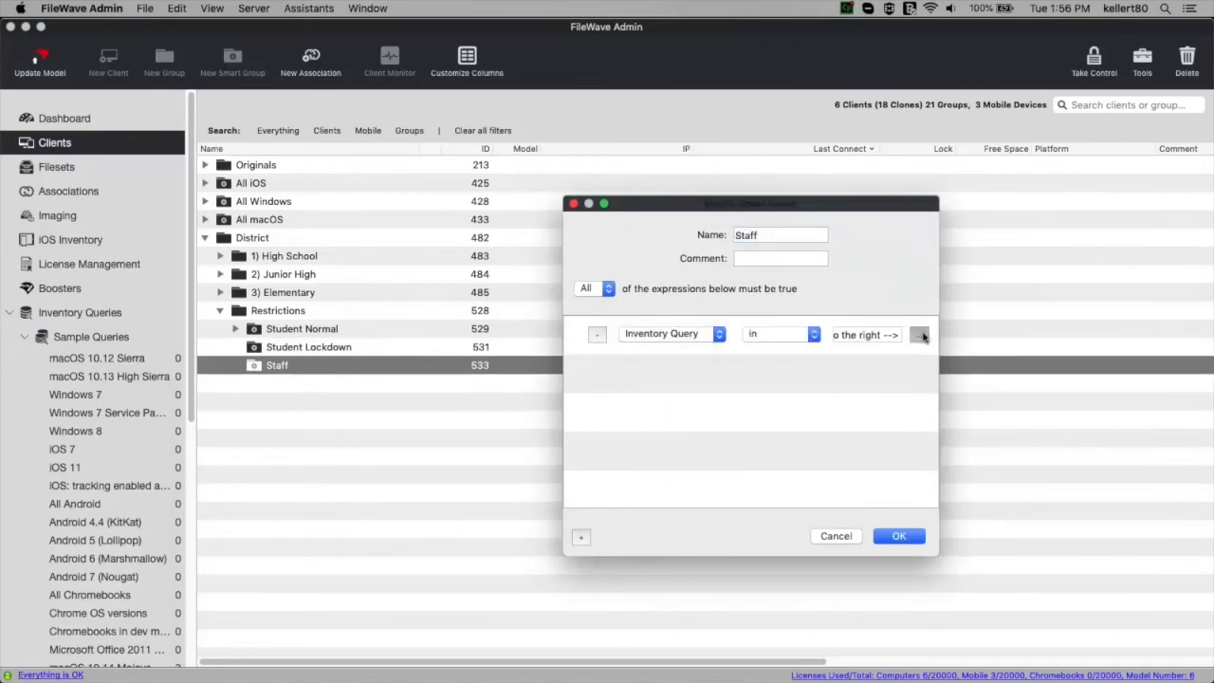
Define the Staff query as custom field Restriction is Staff, then save the query and the smart group.
{"action": "left_click", "coordinate": [142, 105]}
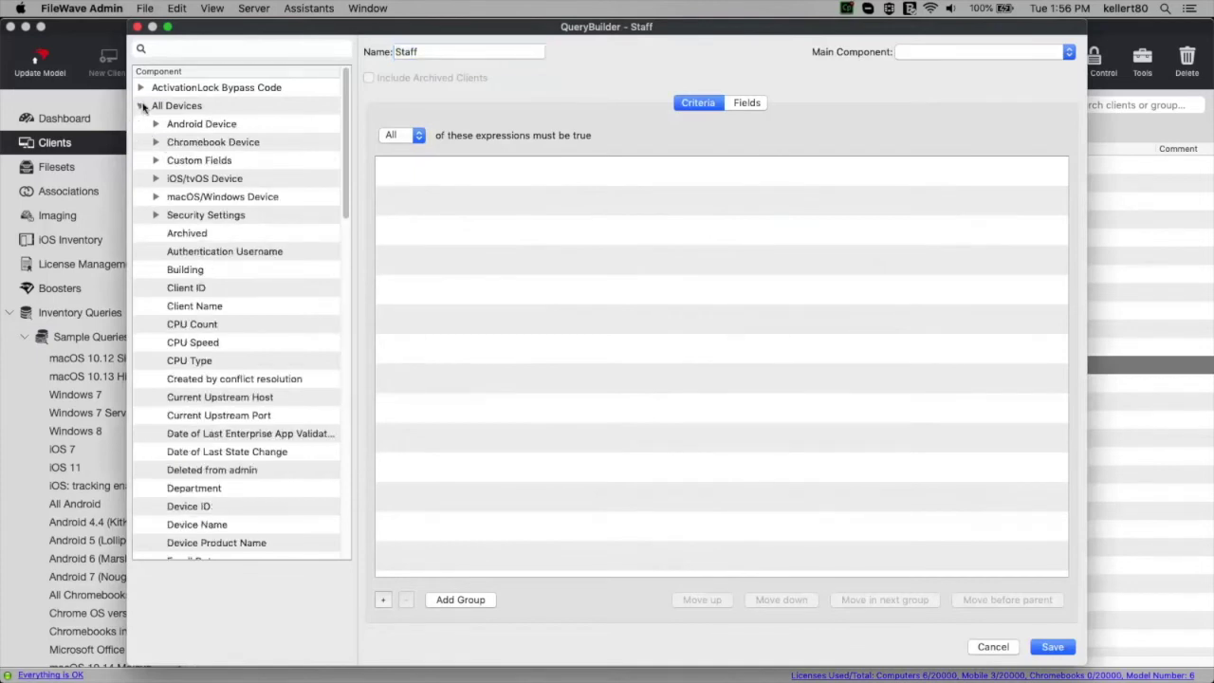
{"action": "left_click", "coordinate": [156, 161]}
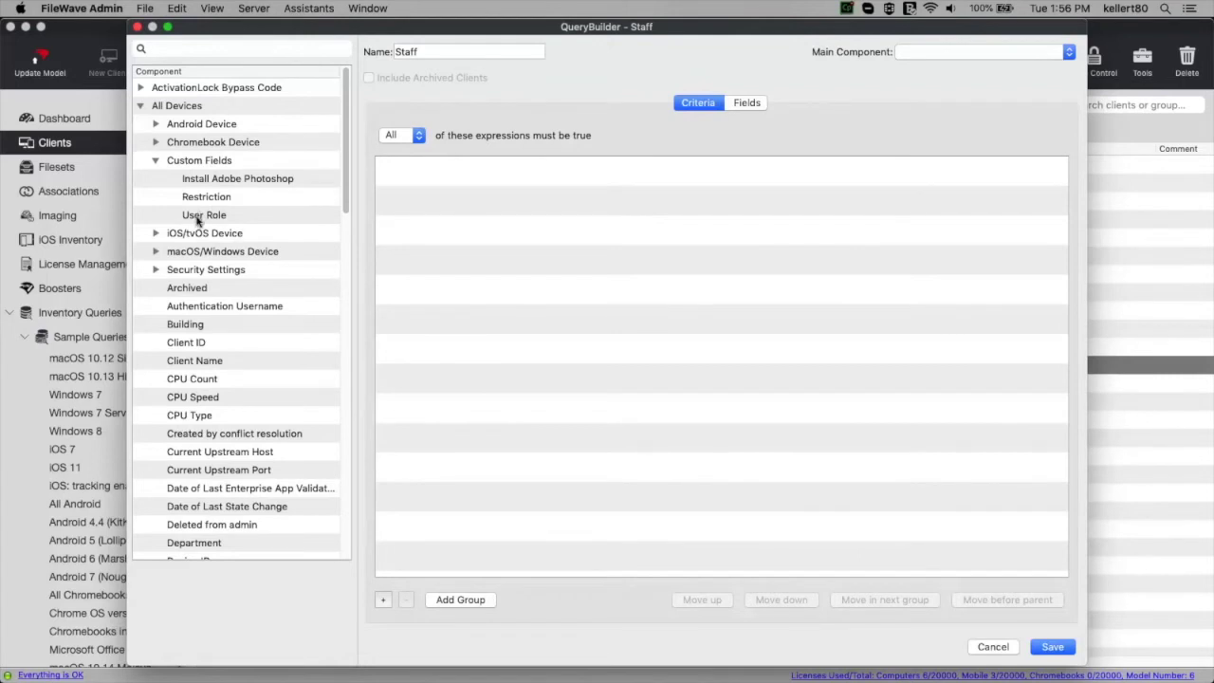
{"action": "left_click", "coordinate": [197, 199]}
{"action": "left_click_drag", "start_coordinate": [194, 200], "coordinate": [474, 194]}
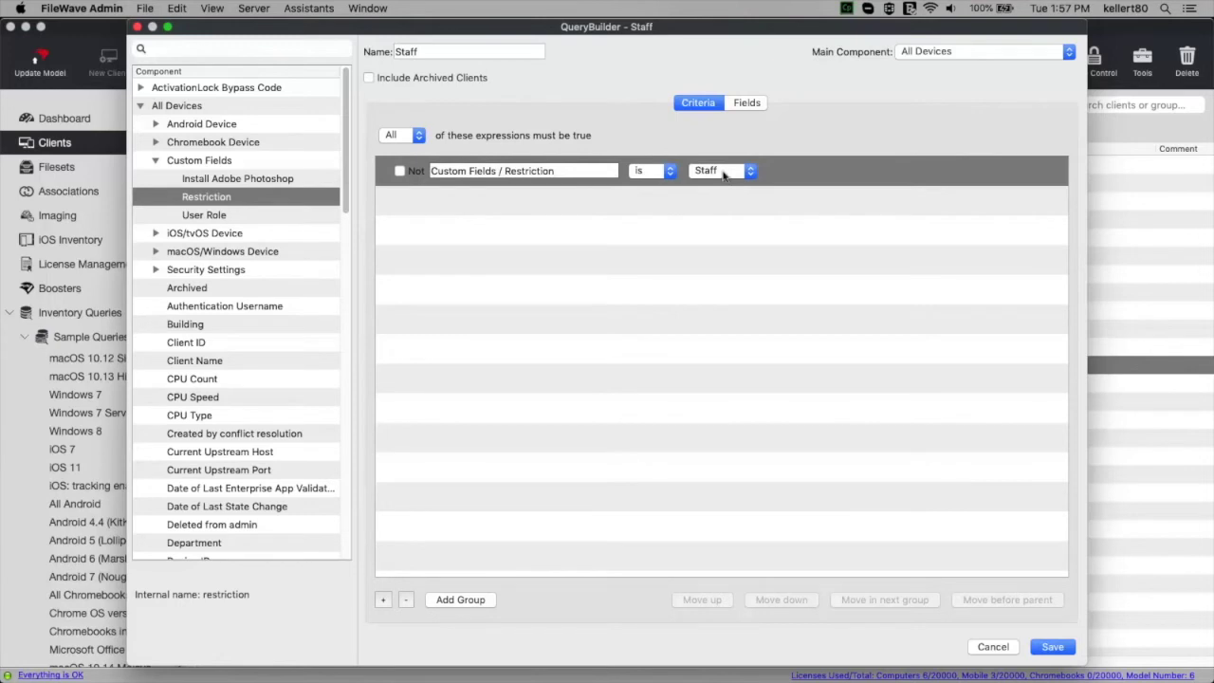
{"action": "left_click", "coordinate": [1051, 648]}
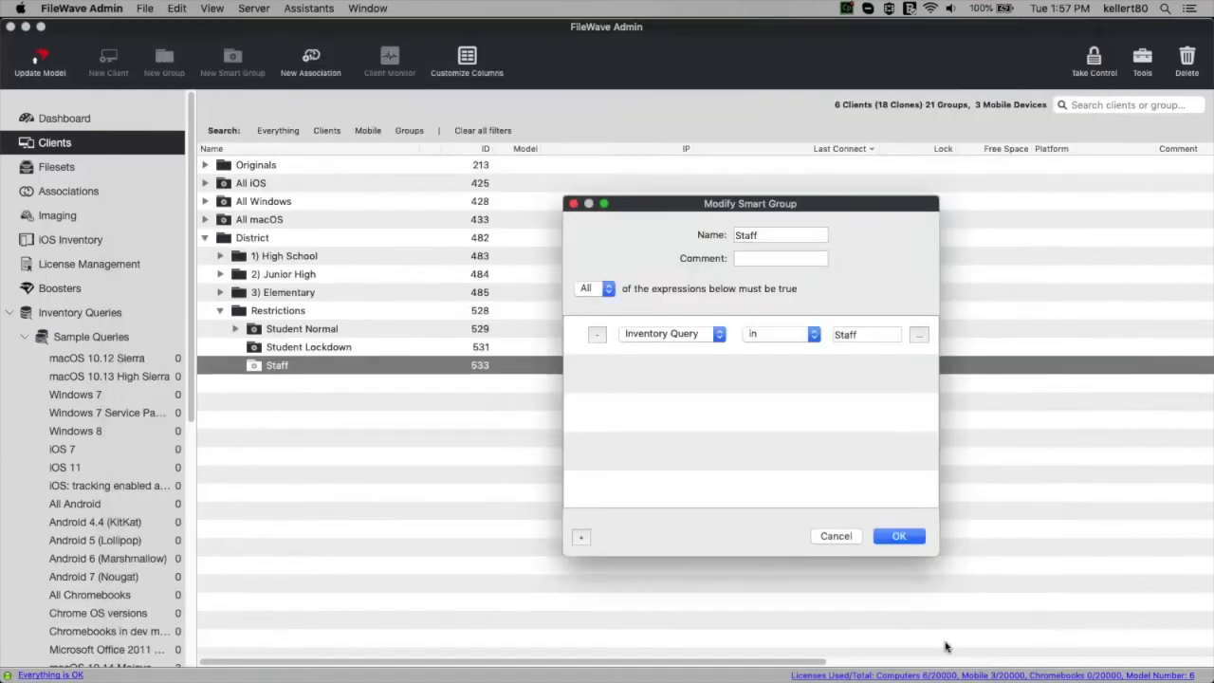
{"action": "left_click", "coordinate": [898, 537]}
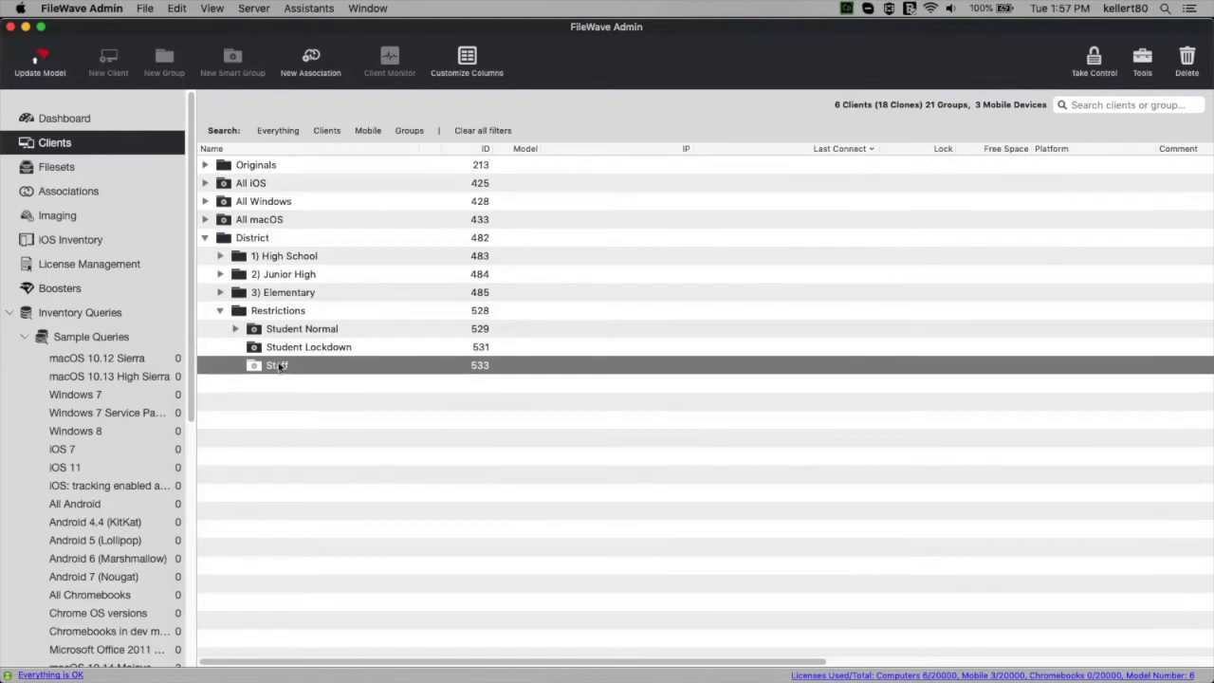
Associate the Profile - Staff Normal fileset with the Staff smart group in District's Restrictions group.
{"action": "left_click", "coordinate": [281, 329]}
{"action": "left_click", "coordinate": [56, 167]}
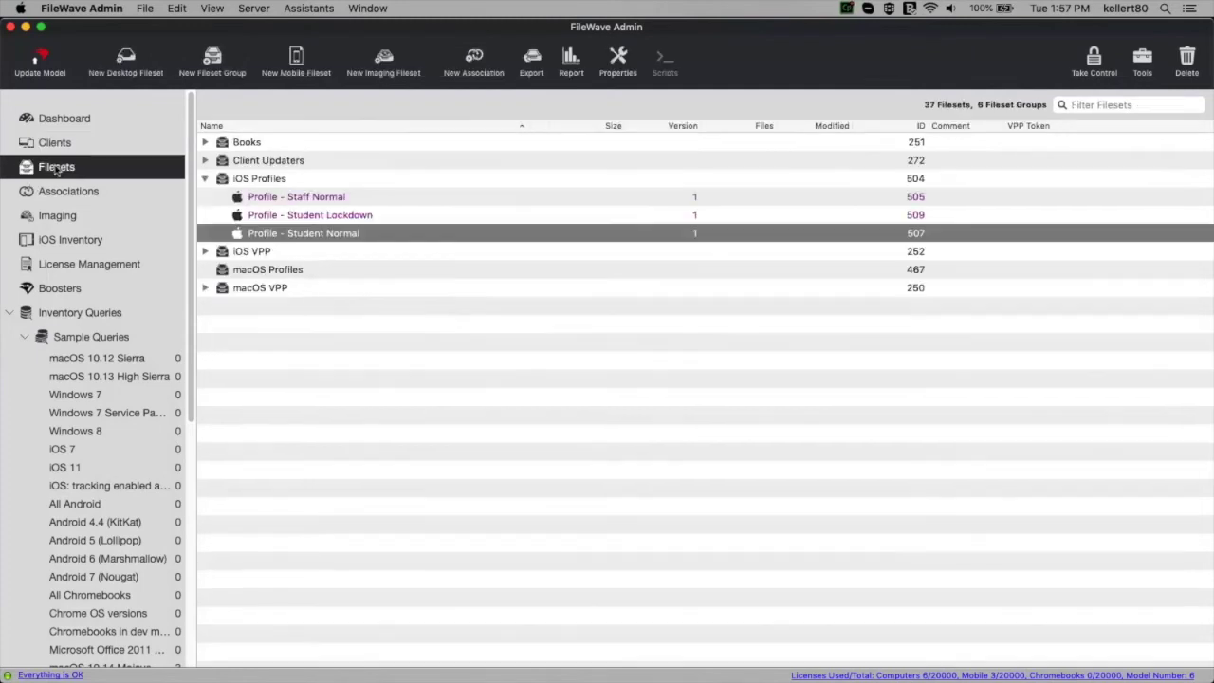
{"action": "left_click", "coordinate": [308, 199]}
{"action": "right_click", "coordinate": [309, 199]}
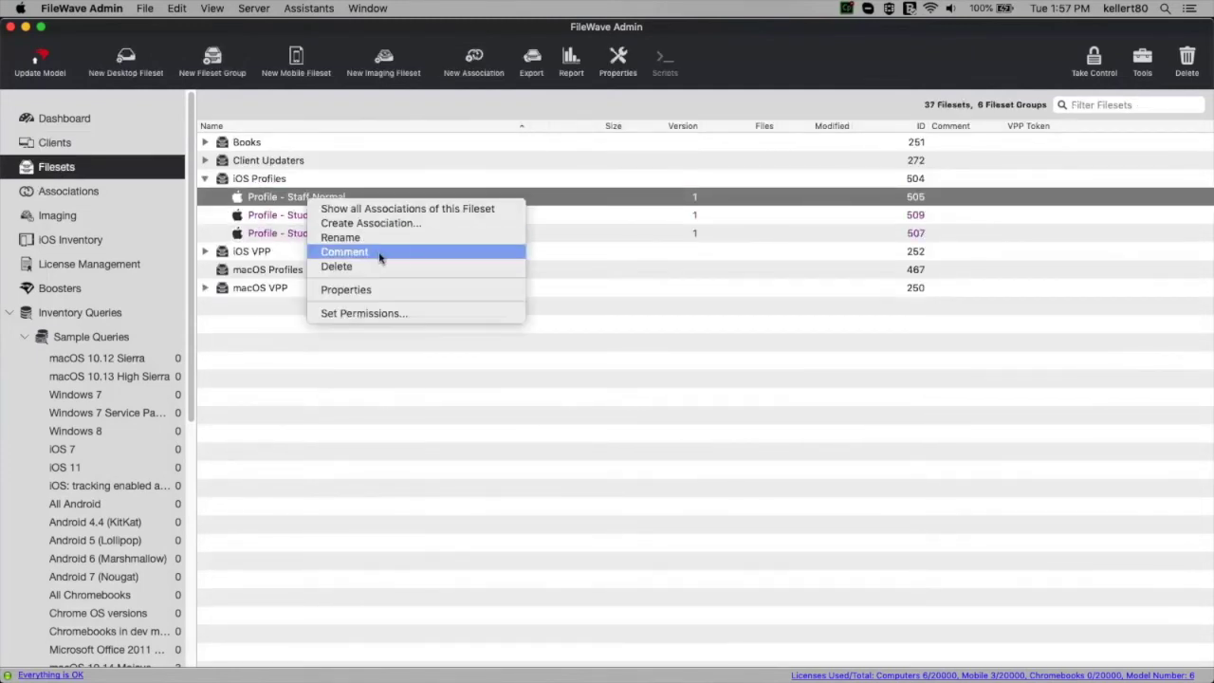
{"action": "left_click", "coordinate": [342, 224]}
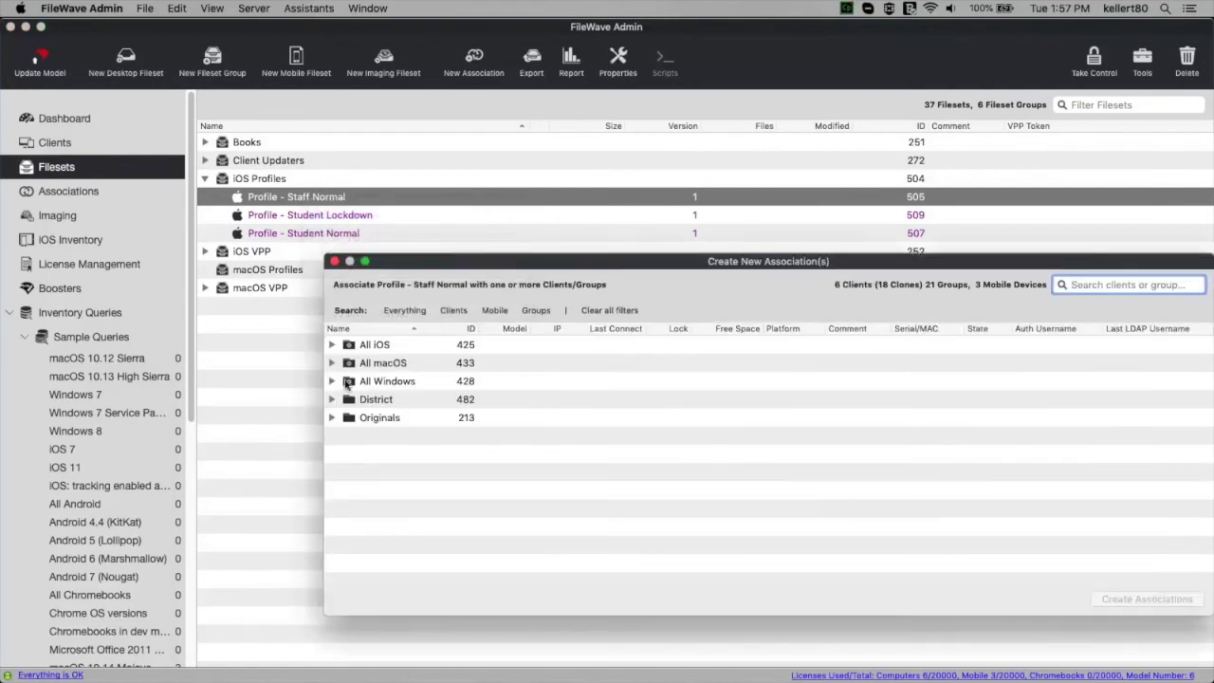
{"action": "left_click", "coordinate": [331, 399]}
{"action": "left_click", "coordinate": [347, 471]}
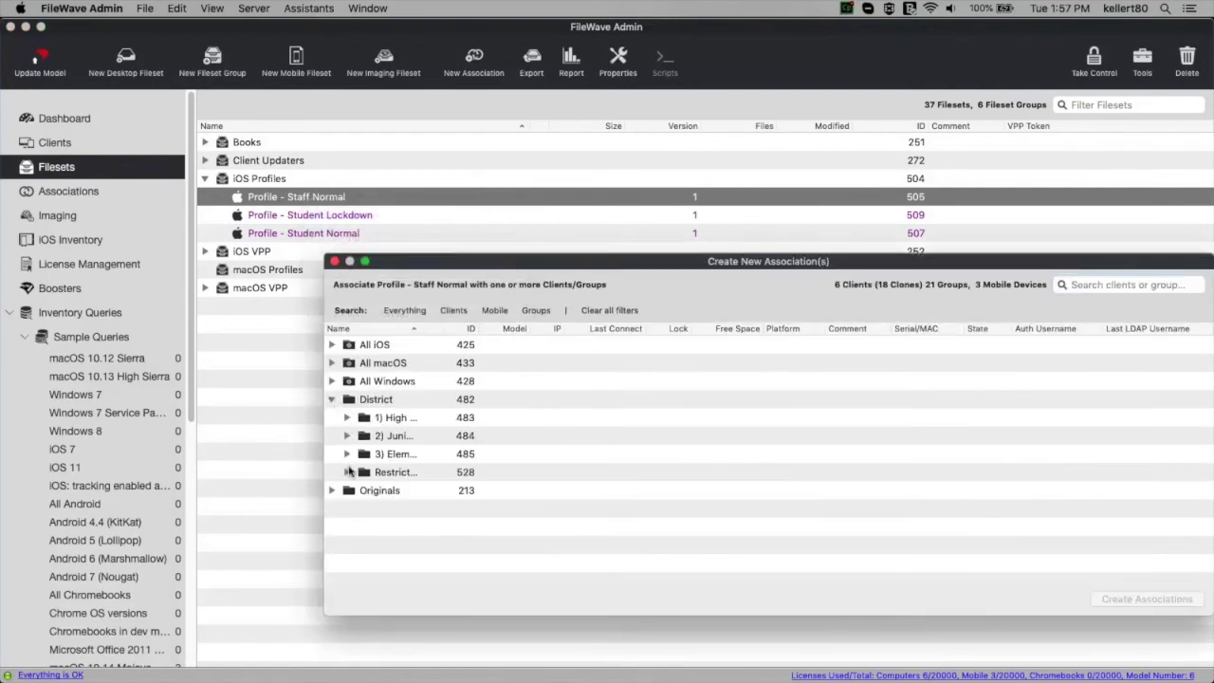
{"action": "left_click", "coordinate": [401, 474]}
{"action": "left_click", "coordinate": [406, 492]}
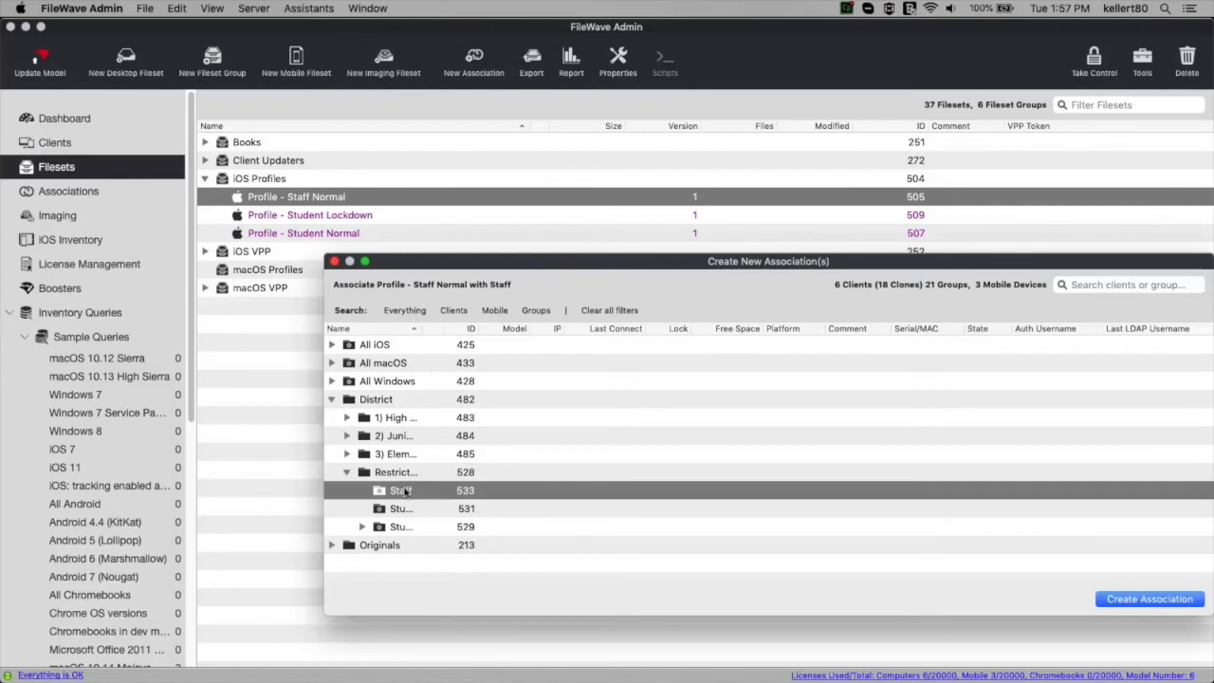
{"action": "left_click", "coordinate": [1120, 607]}
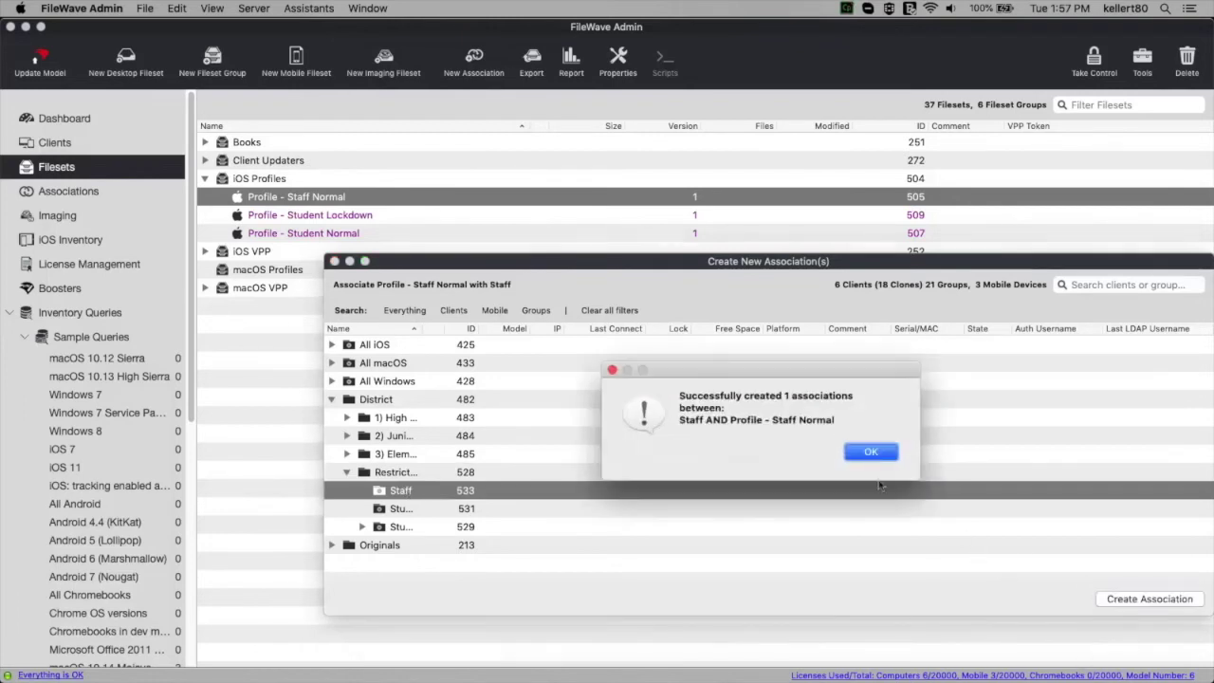
{"action": "left_click", "coordinate": [864, 452]}
Associate the Profile - Student Lockdown fileset with the Student Lockdown smart group under Restrictions.
{"action": "right_click", "coordinate": [290, 216]}
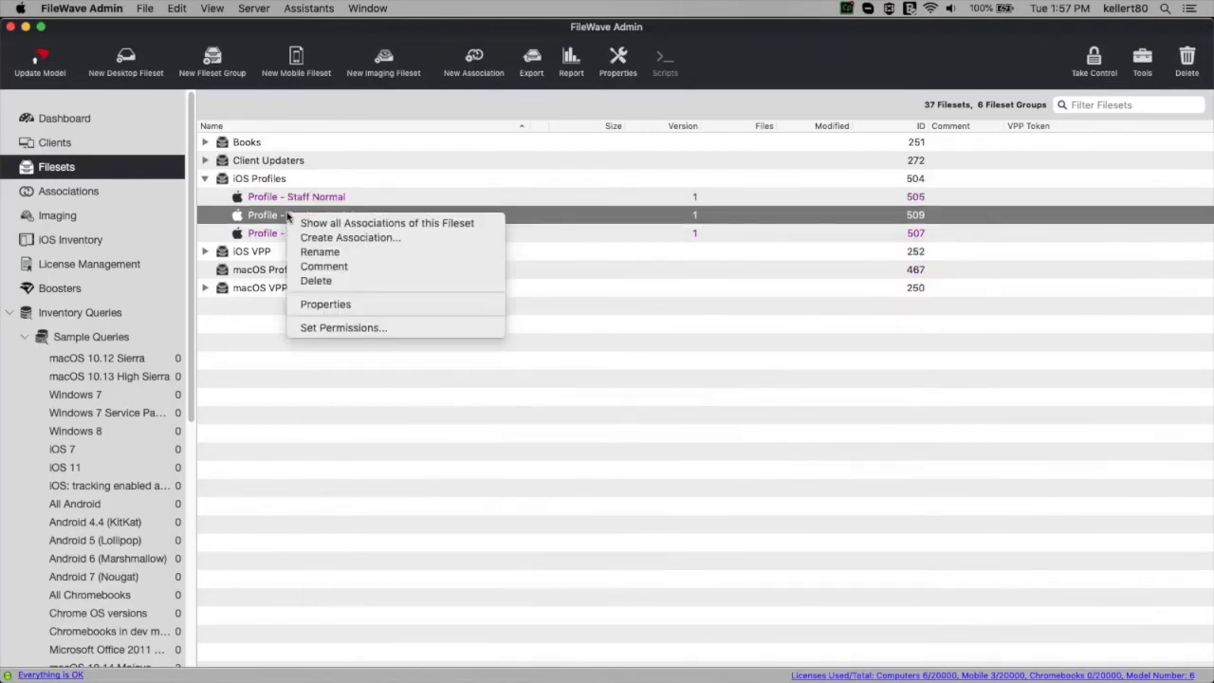
{"action": "left_click", "coordinate": [330, 238]}
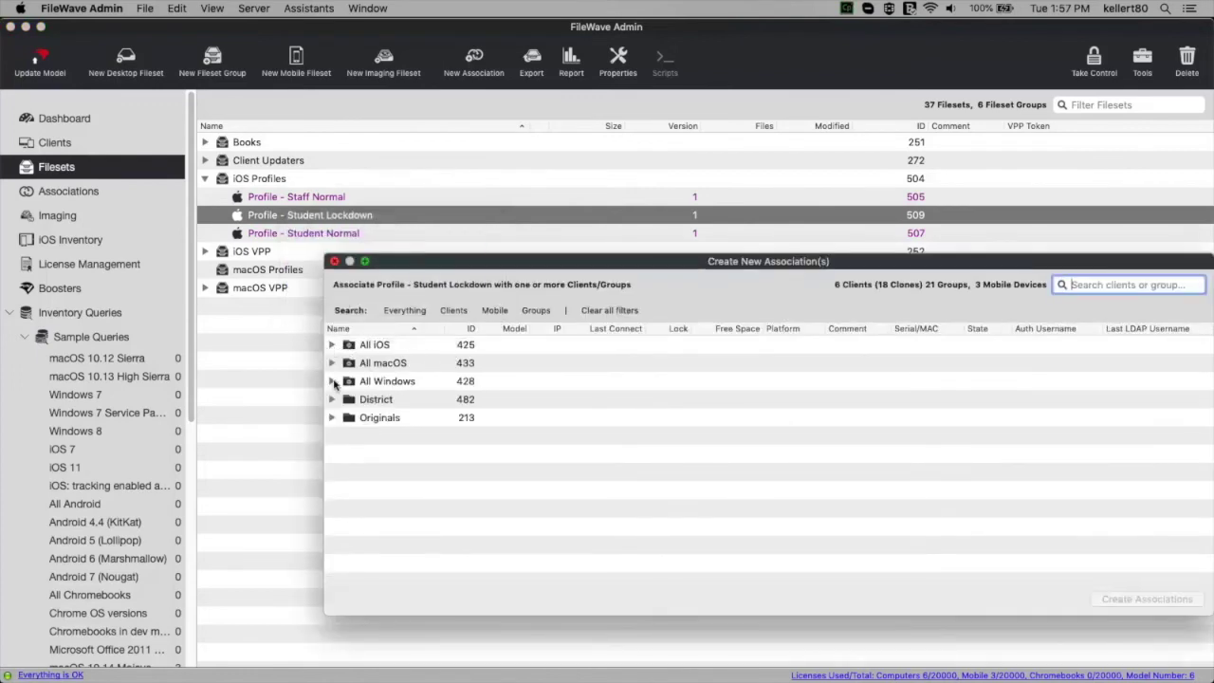
{"action": "left_click", "coordinate": [331, 399]}
{"action": "left_click", "coordinate": [347, 473]}
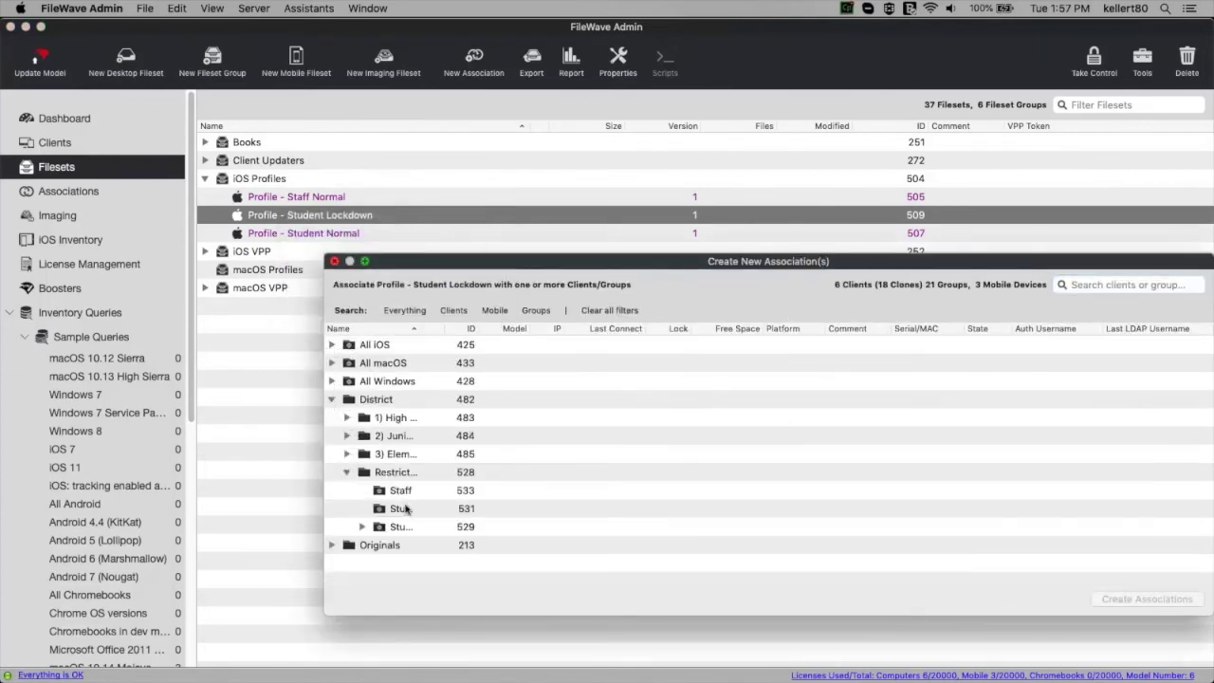
{"action": "left_click_drag", "start_coordinate": [425, 328], "coordinate": [486, 328]}
{"action": "left_click", "coordinate": [454, 509]}
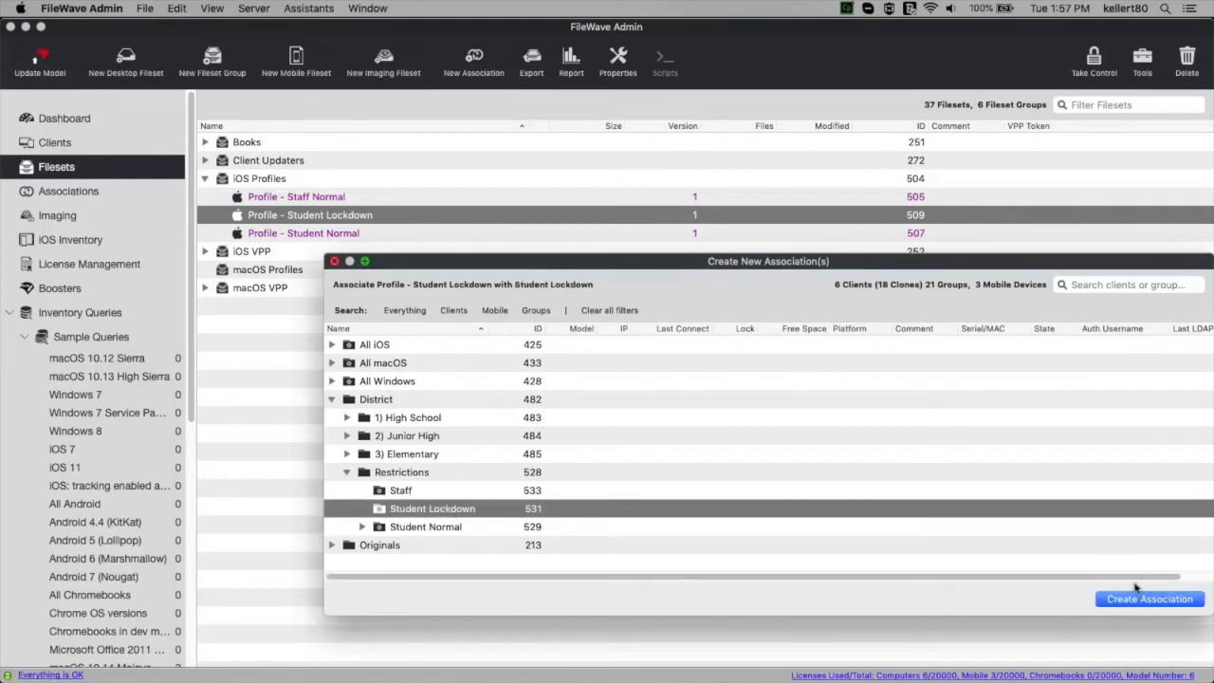
{"action": "left_click", "coordinate": [1122, 595]}
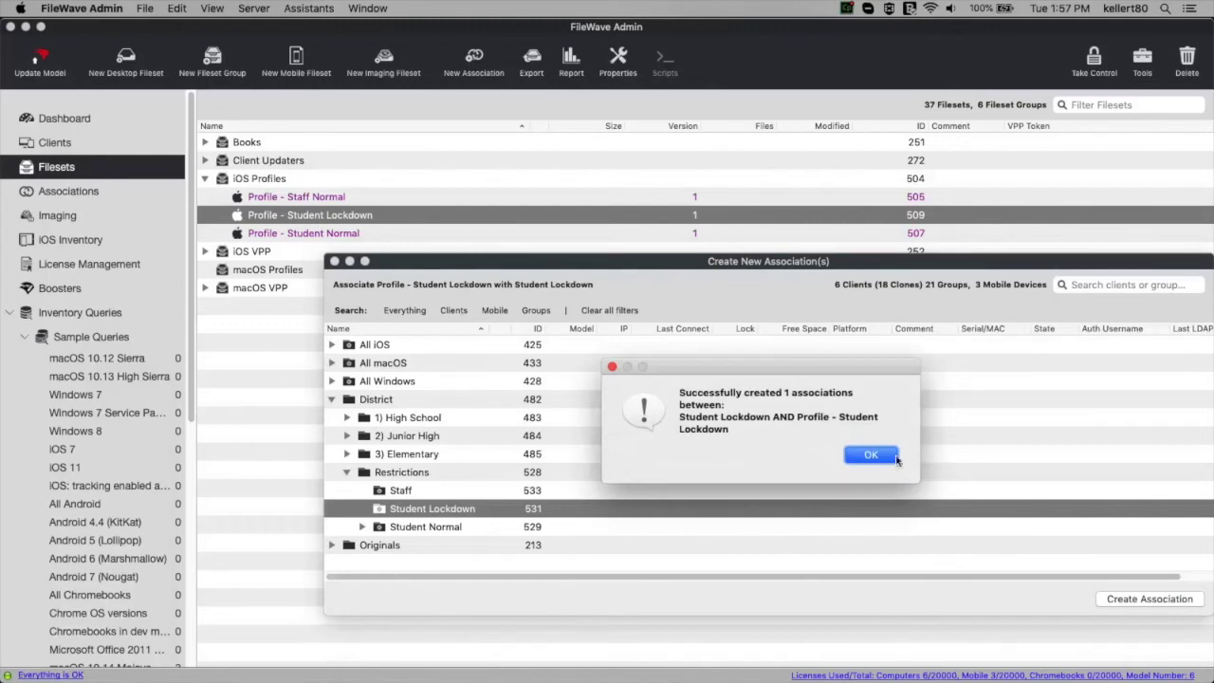
Associate the Profile - Student Normal fileset with the Student Normal smart group in District's Restrictions group.
{"action": "left_click", "coordinate": [871, 455]}
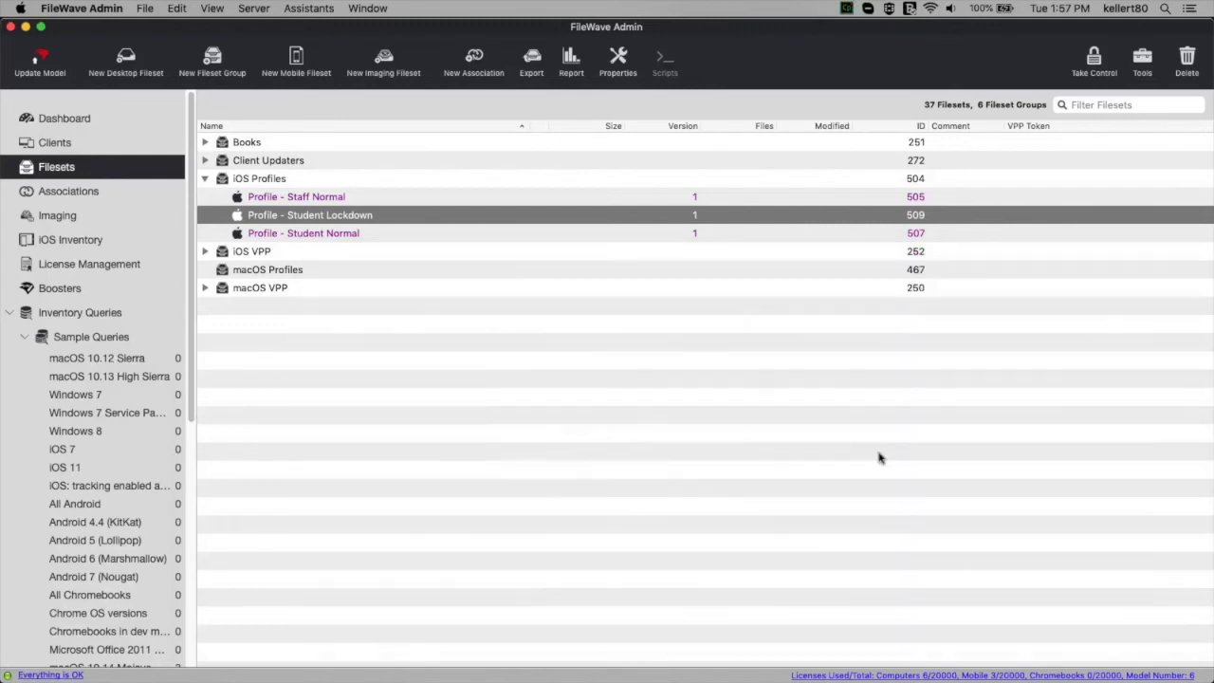
{"action": "left_click", "coordinate": [255, 234]}
{"action": "right_click", "coordinate": [254, 235]}
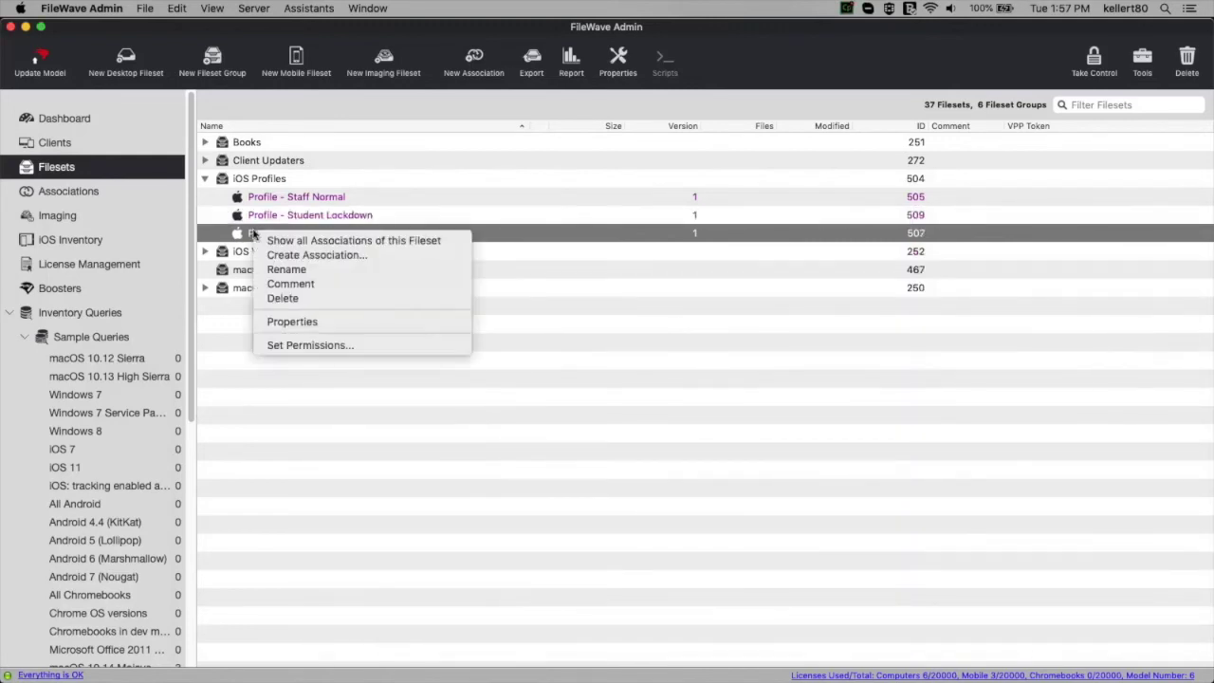
{"action": "left_click", "coordinate": [317, 255]}
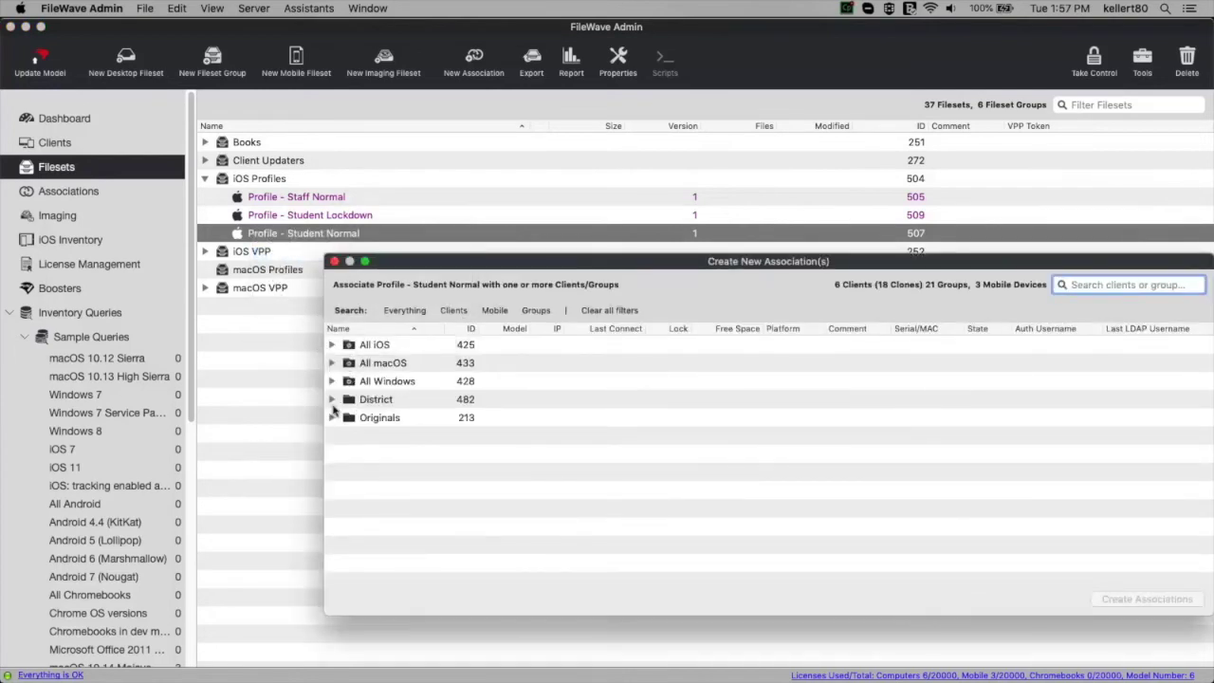
{"action": "left_click", "coordinate": [331, 401]}
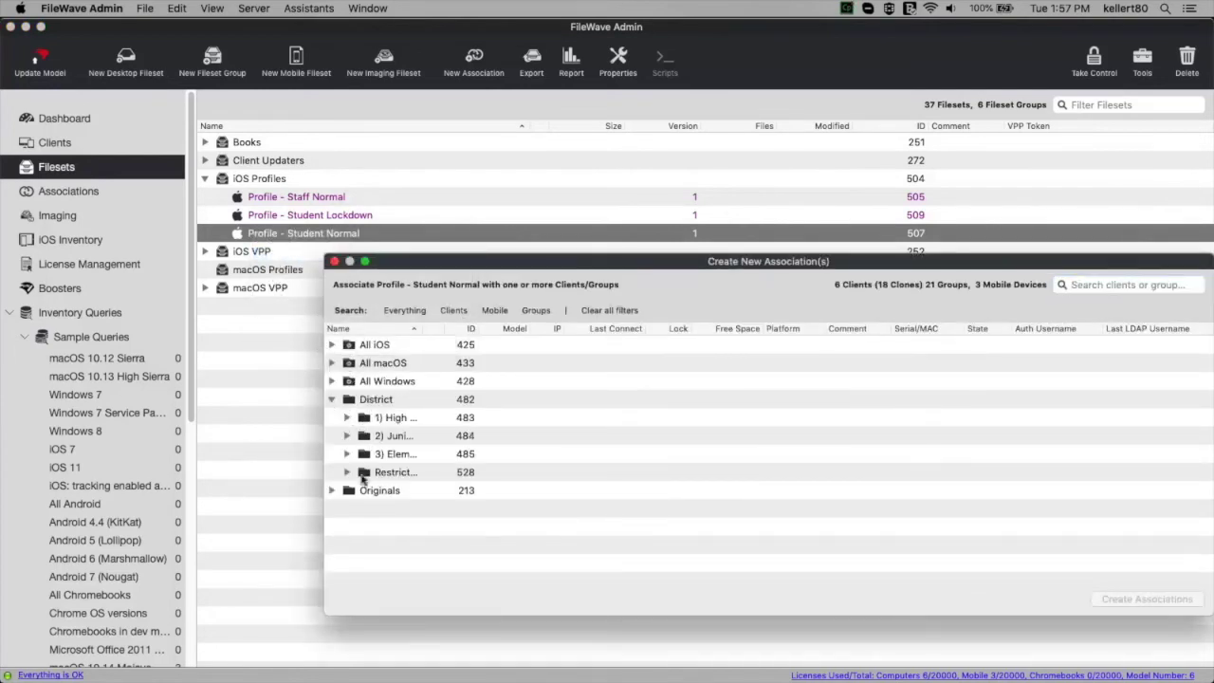
{"action": "left_click", "coordinate": [347, 472]}
{"action": "left_click_drag", "start_coordinate": [421, 329], "coordinate": [489, 328]}
{"action": "left_click", "coordinate": [452, 527]}
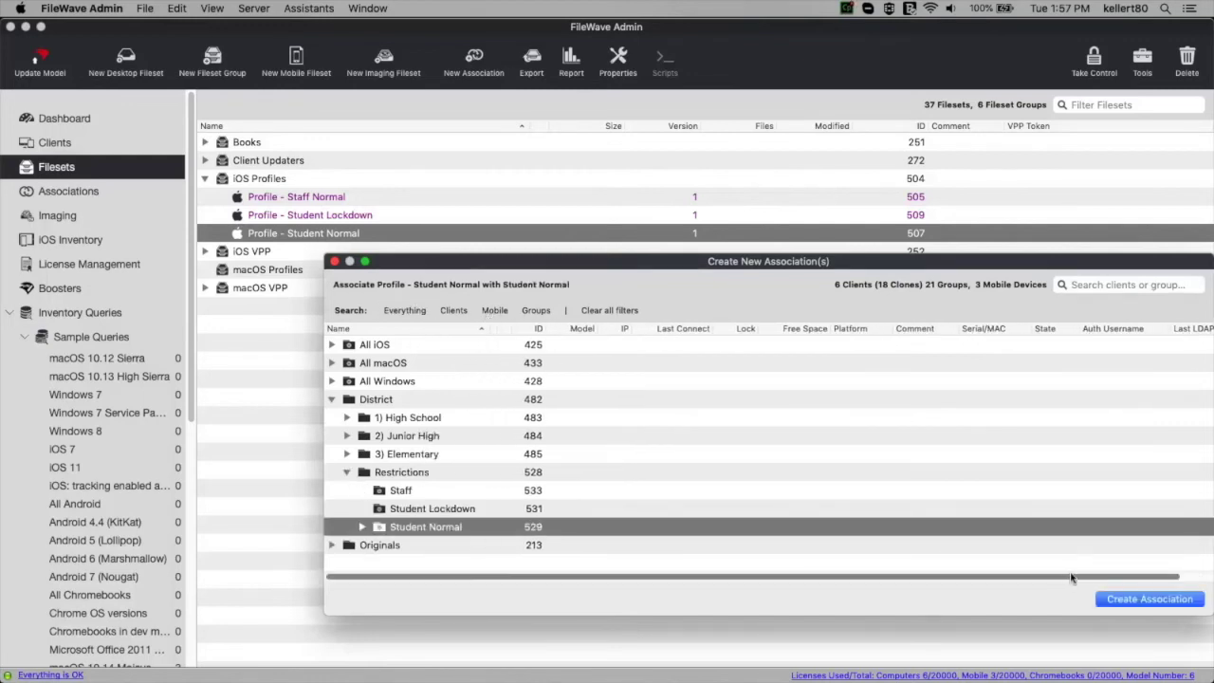
{"action": "left_click", "coordinate": [1118, 600]}
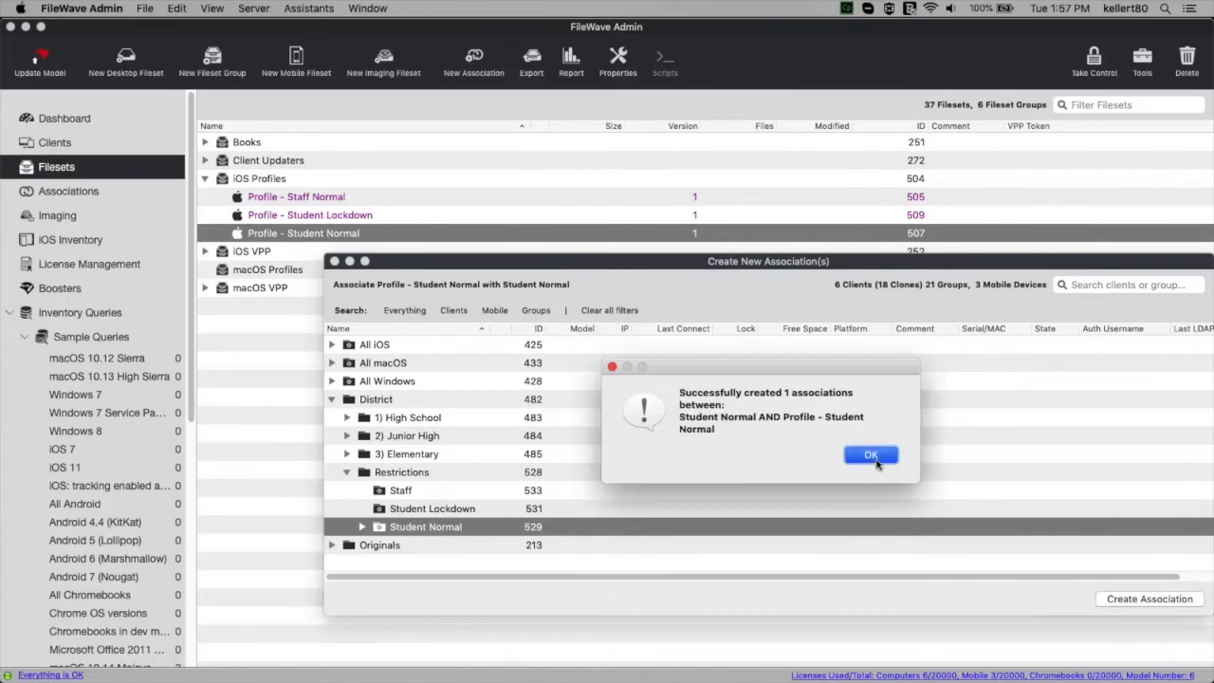
{"action": "left_click", "coordinate": [871, 455]}
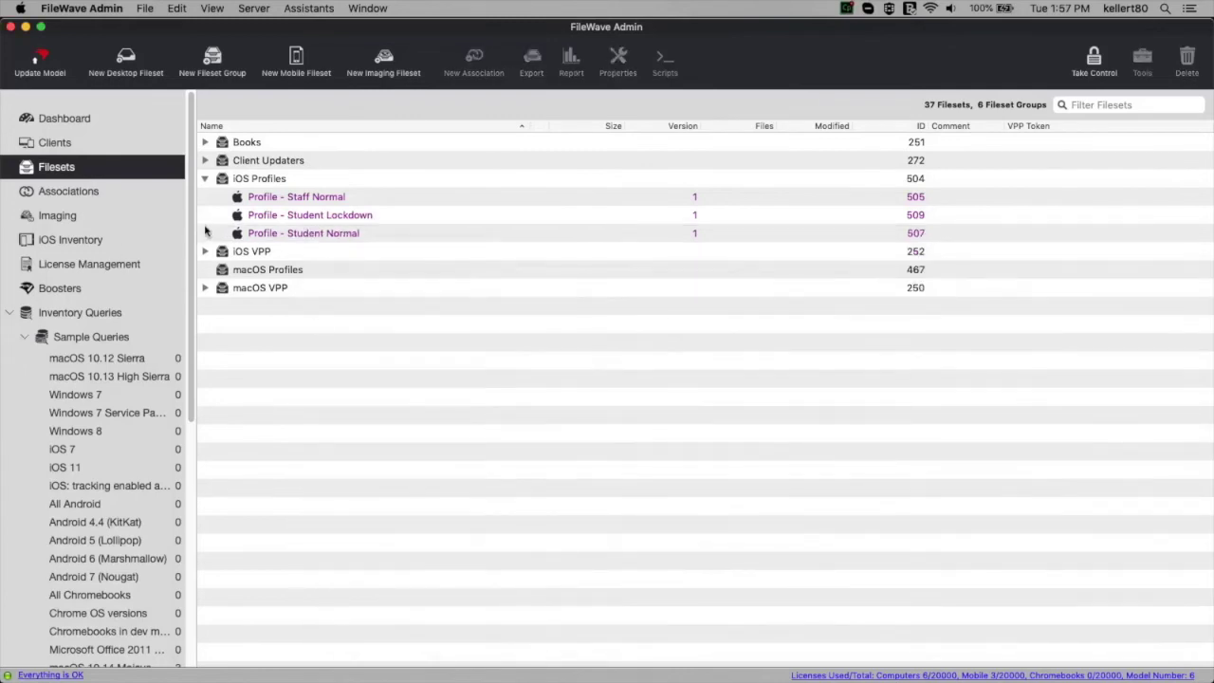
Check the Restriction custom field's allowed values and default in the custom fields editor, then leave it without saving.
{"action": "left_click", "coordinate": [74, 144]}
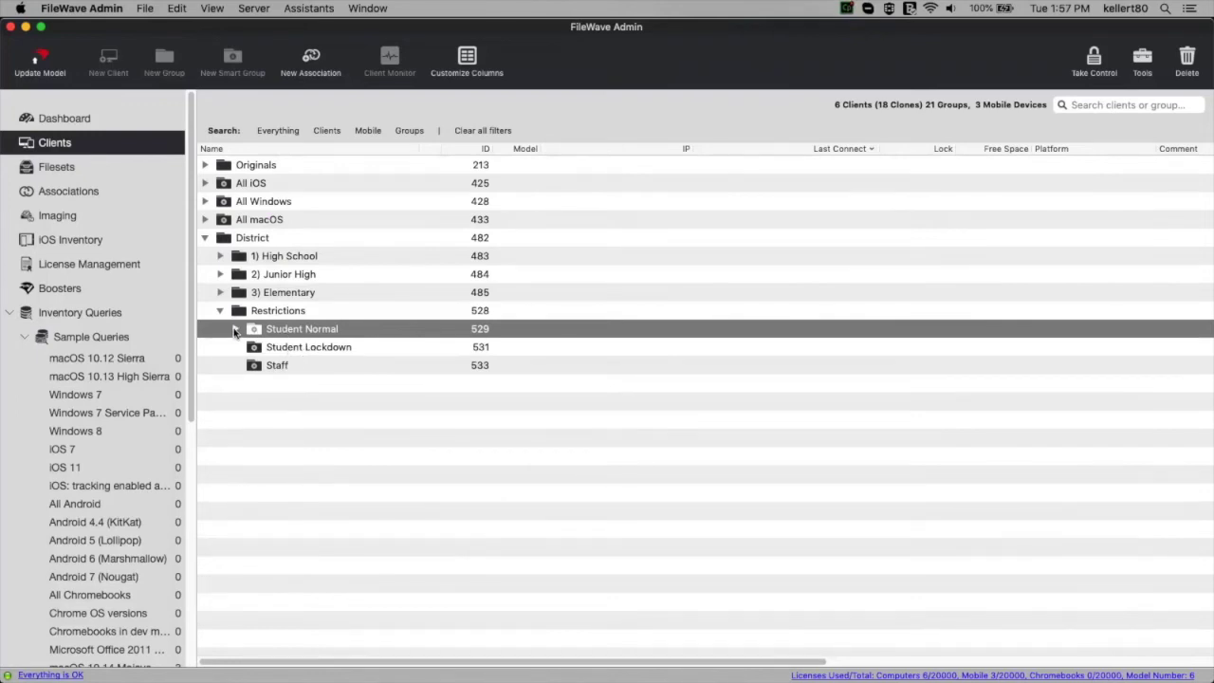
{"action": "left_click", "coordinate": [321, 8]}
{"action": "mouse_move", "coordinate": [456, 383]}
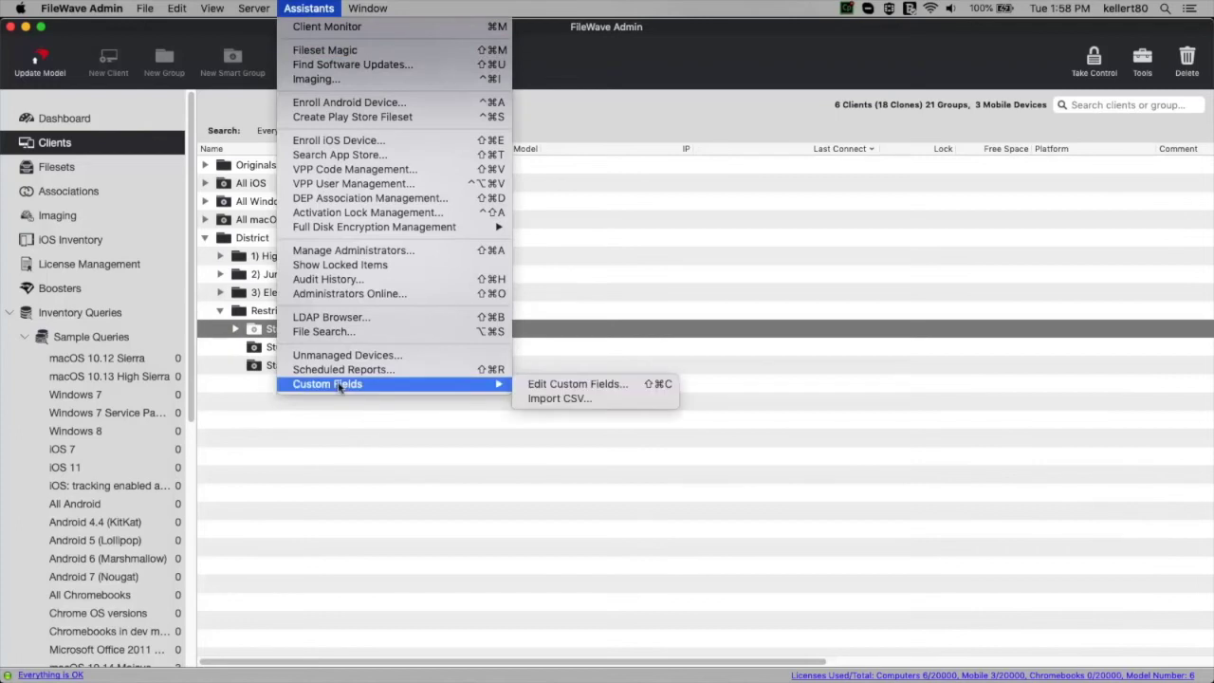
{"action": "left_click", "coordinate": [608, 390]}
{"action": "left_click", "coordinate": [401, 152]}
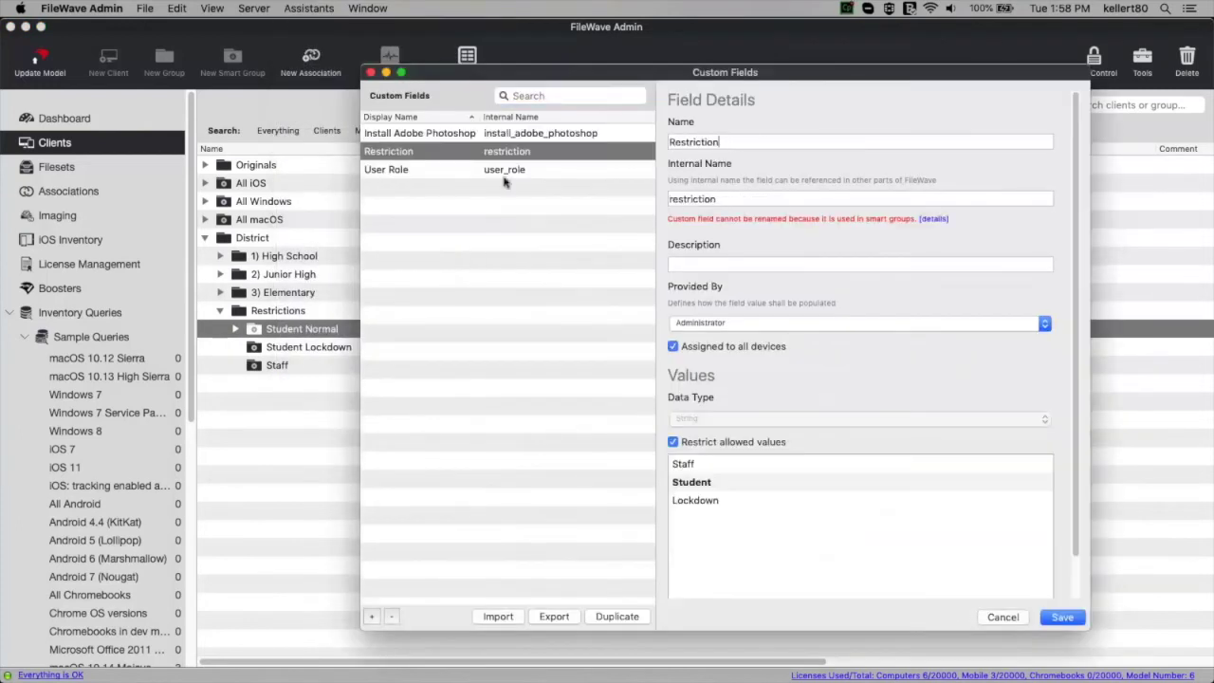
{"action": "left_click", "coordinate": [707, 484]}
{"action": "left_click", "coordinate": [1002, 616]}
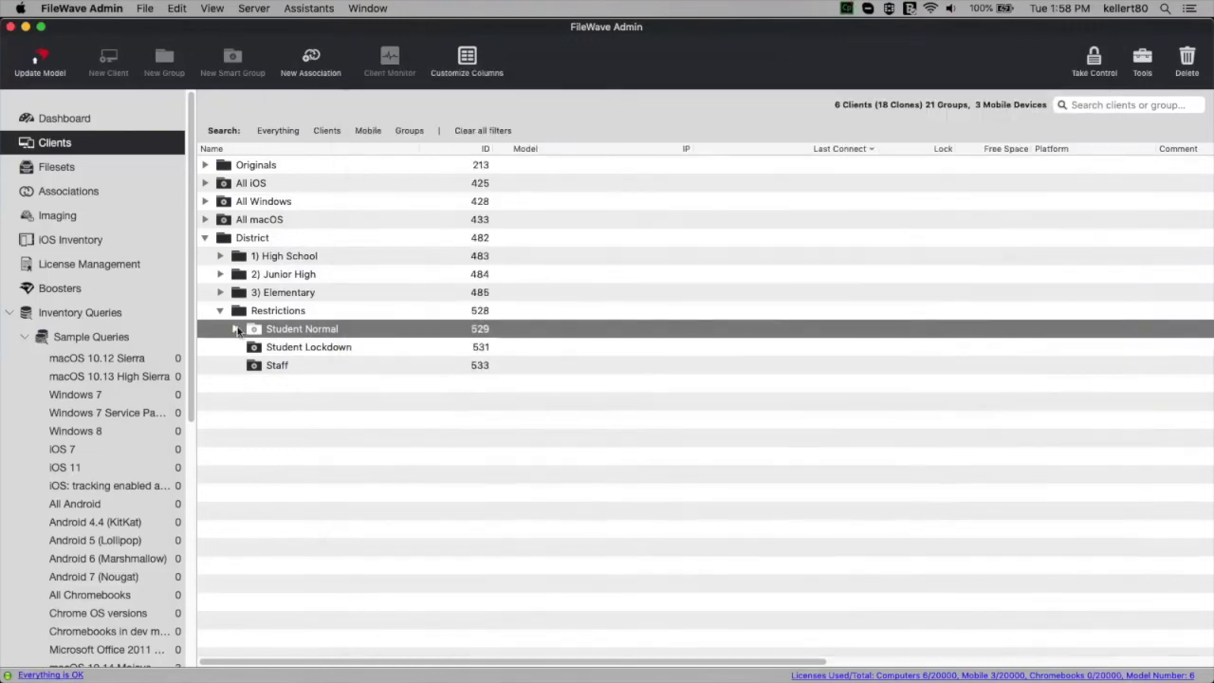
Expand the Student Normal smart group under Restrictions and examine which devices and platforms it contains.
{"action": "left_click", "coordinate": [235, 330]}
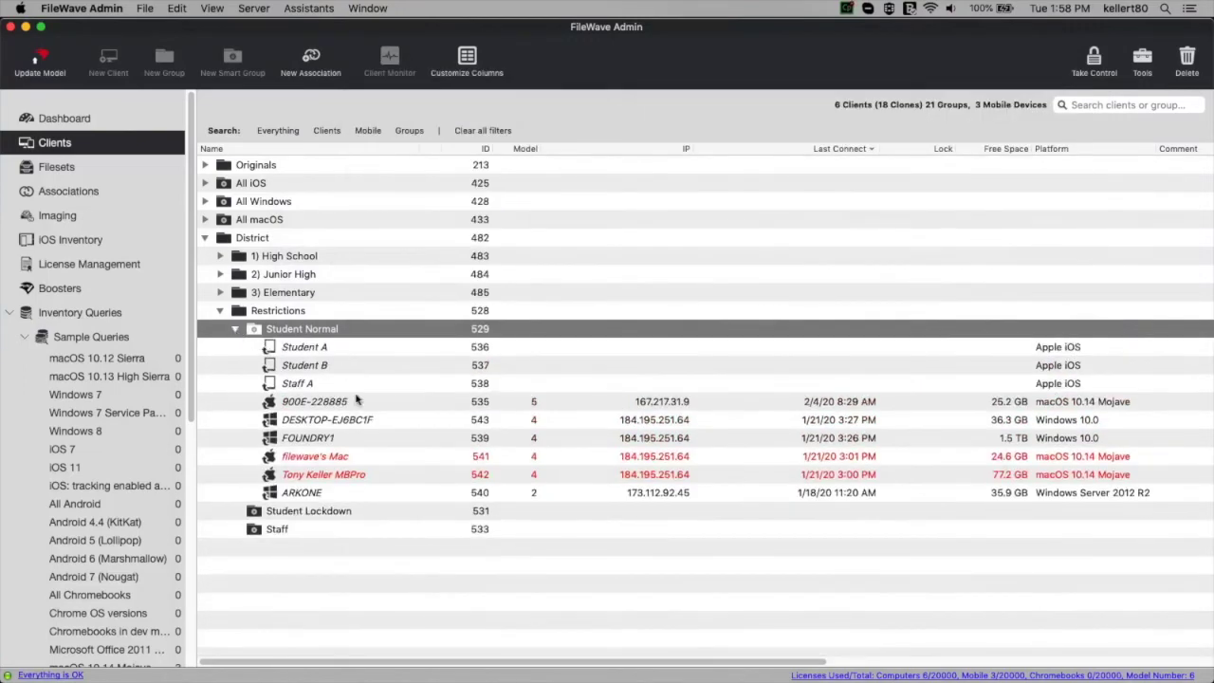
{"action": "left_click", "coordinate": [235, 329]}
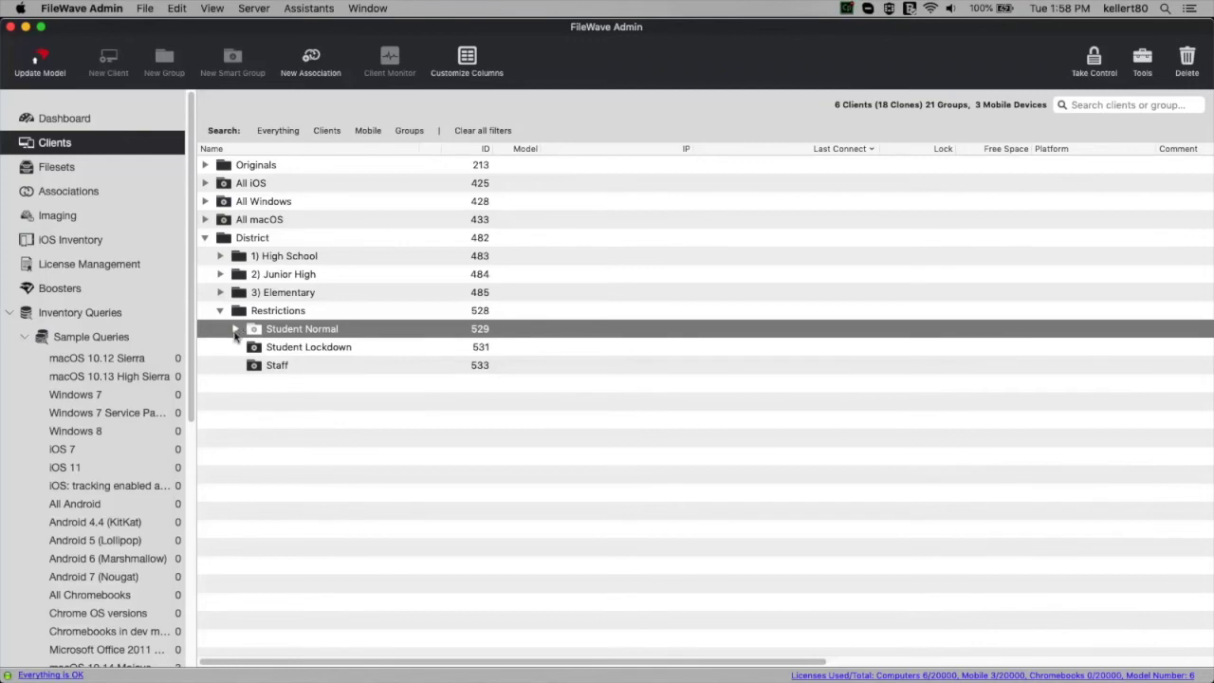
{"action": "left_click", "coordinate": [234, 329]}
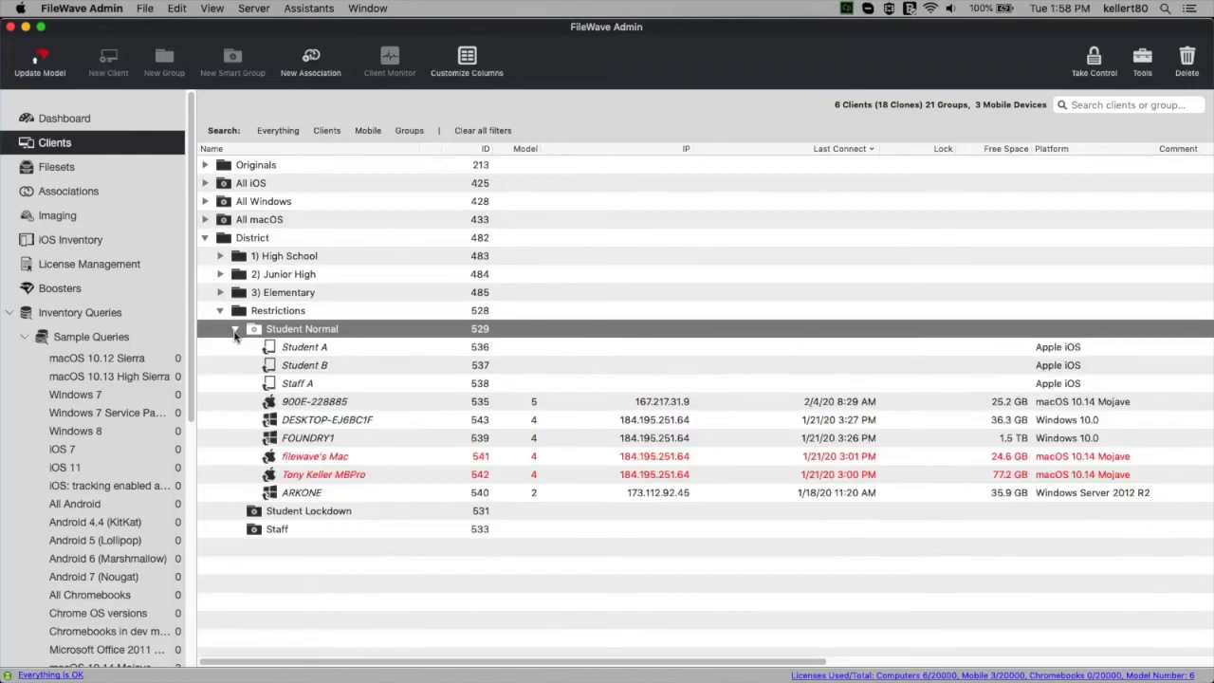
{"action": "left_click", "coordinate": [314, 368]}
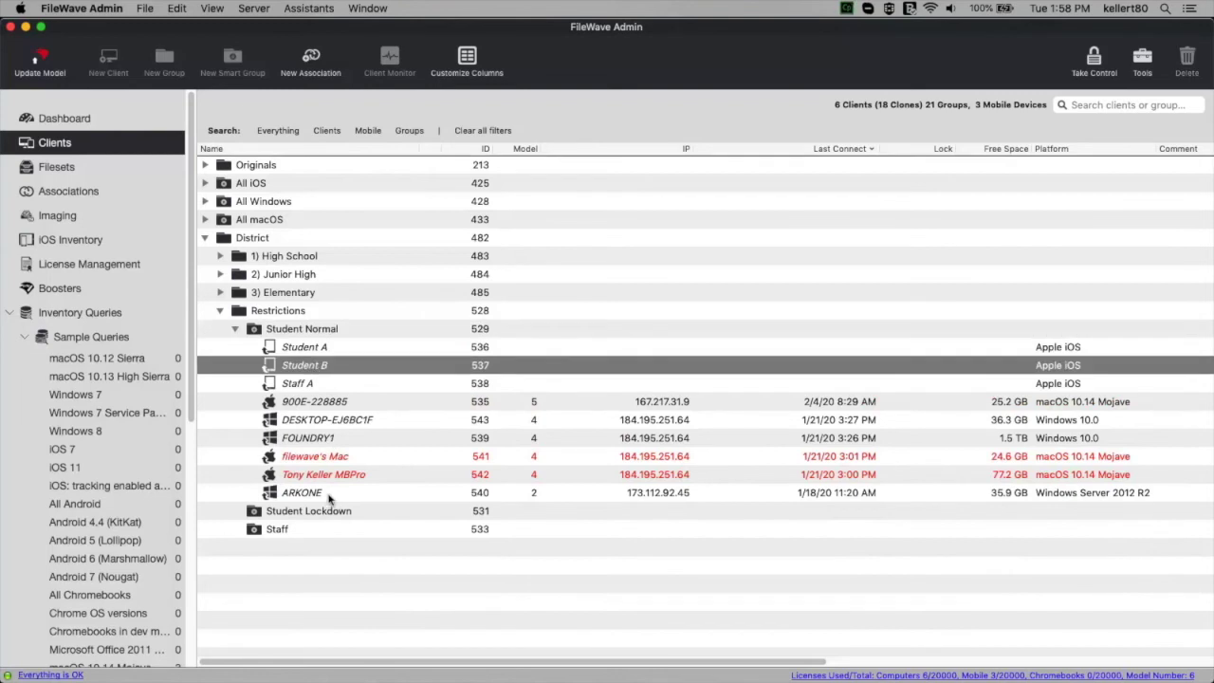
Add the criterion Operating System / OS Type is iOS to the Student Normal smart group's inventory query and save both.
{"action": "double_click", "coordinate": [281, 329]}
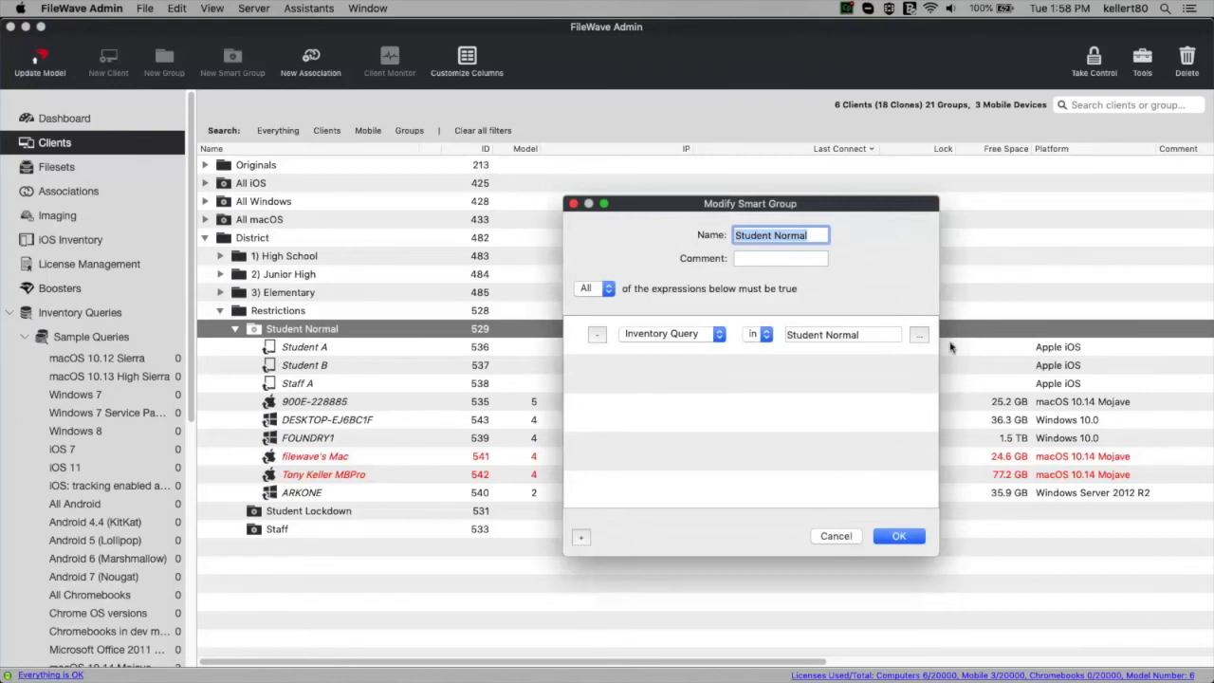
{"action": "left_click", "coordinate": [919, 334]}
{"action": "left_click", "coordinate": [206, 49]}
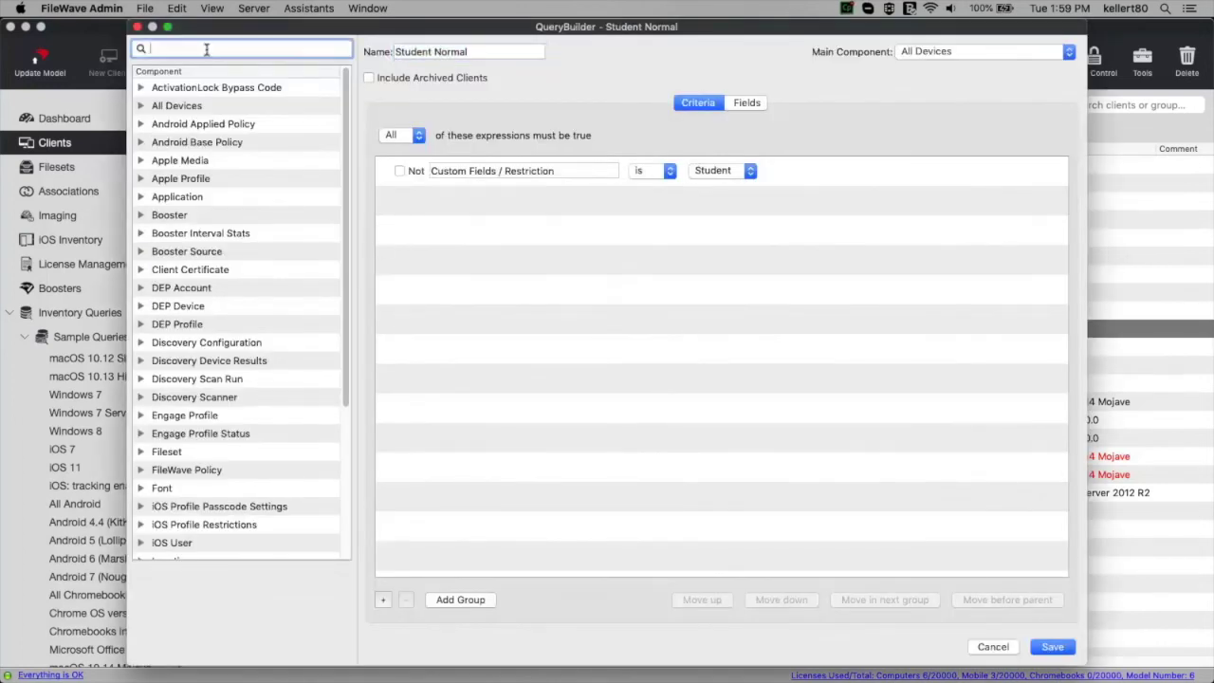
{"action": "type", "text": "os"}
{"action": "left_click_drag", "start_coordinate": [195, 162], "coordinate": [461, 203]}
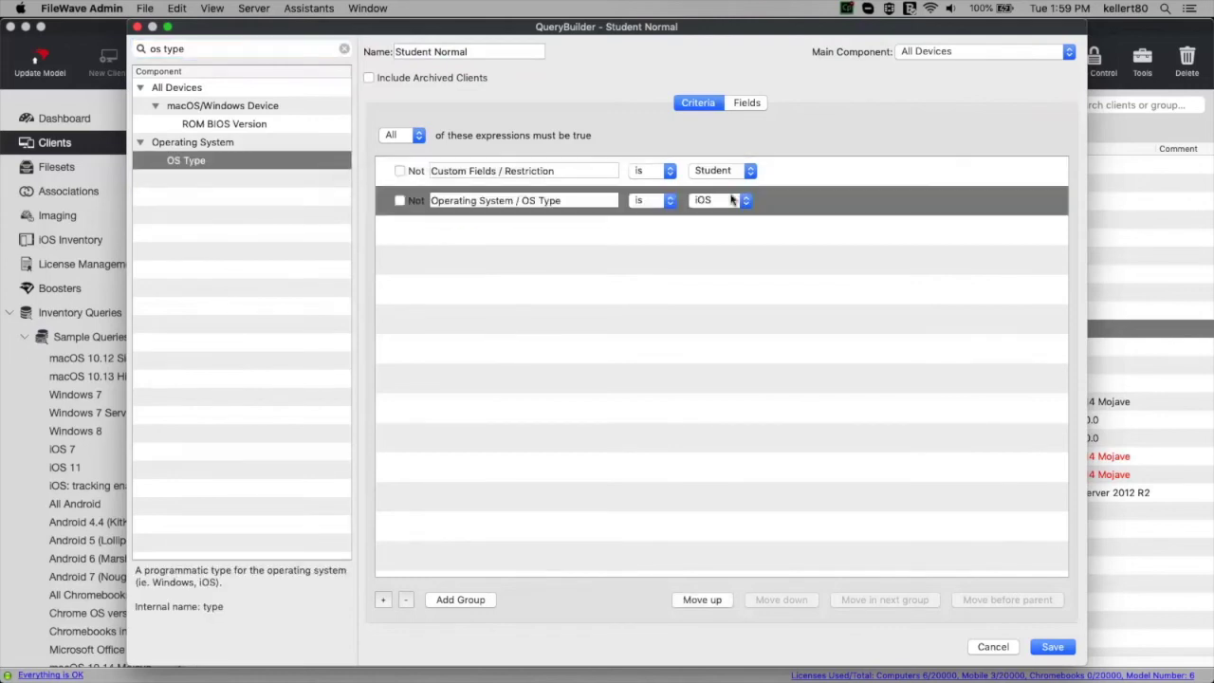
{"action": "left_click", "coordinate": [1041, 648]}
{"action": "left_click", "coordinate": [903, 539]}
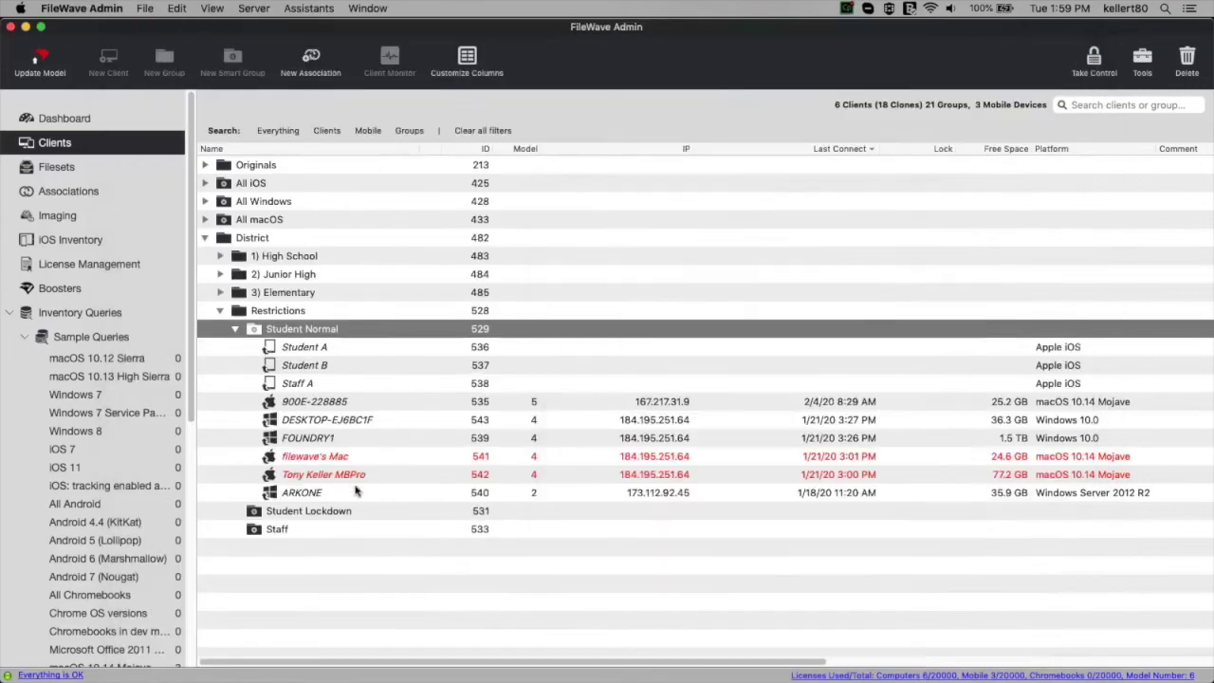
Limit the Student Lockdown smart group's query to devices whose OS Type is iOS, and save the query and group.
{"action": "left_click", "coordinate": [290, 511]}
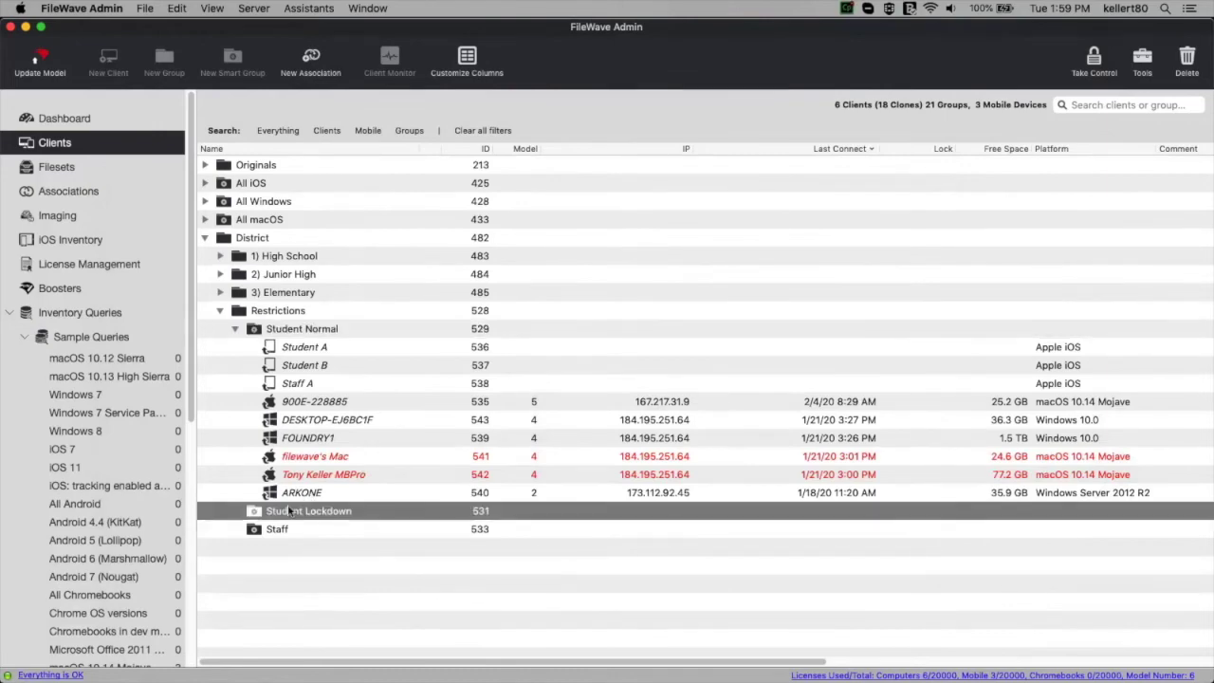
{"action": "double_click", "coordinate": [290, 512]}
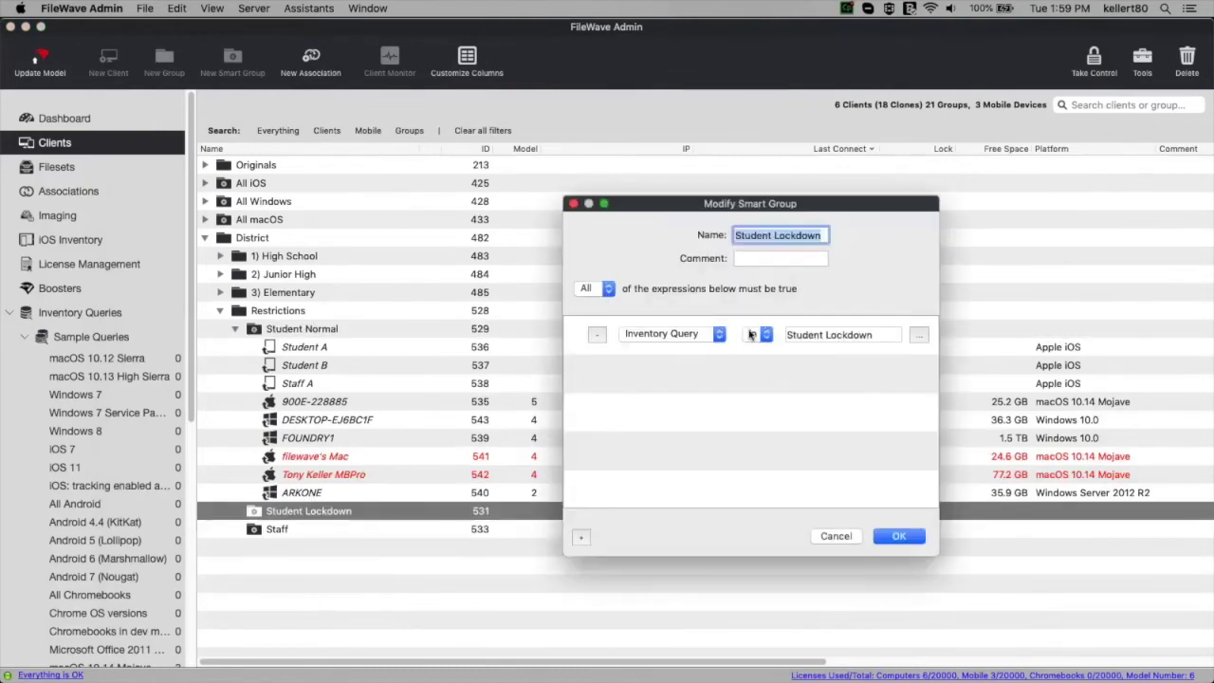
{"action": "left_click", "coordinate": [916, 335]}
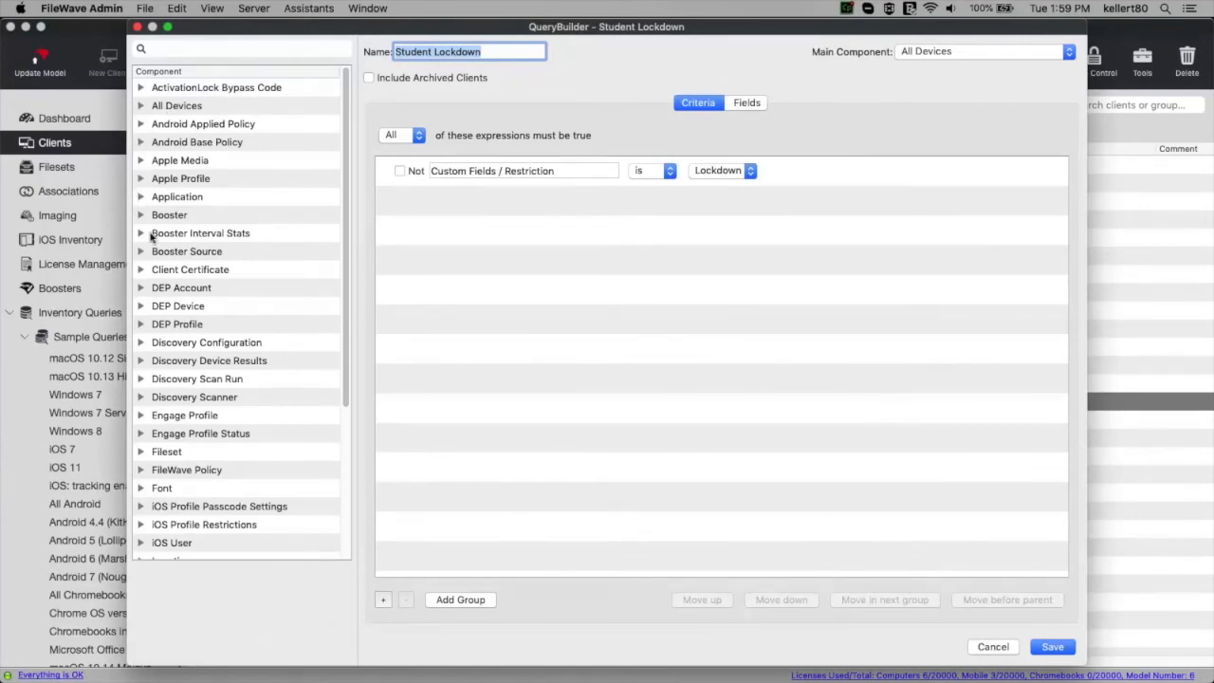
{"action": "left_click", "coordinate": [193, 47]}
{"action": "type", "text": "type"}
{"action": "left_click_drag", "start_coordinate": [188, 451], "coordinate": [488, 303]}
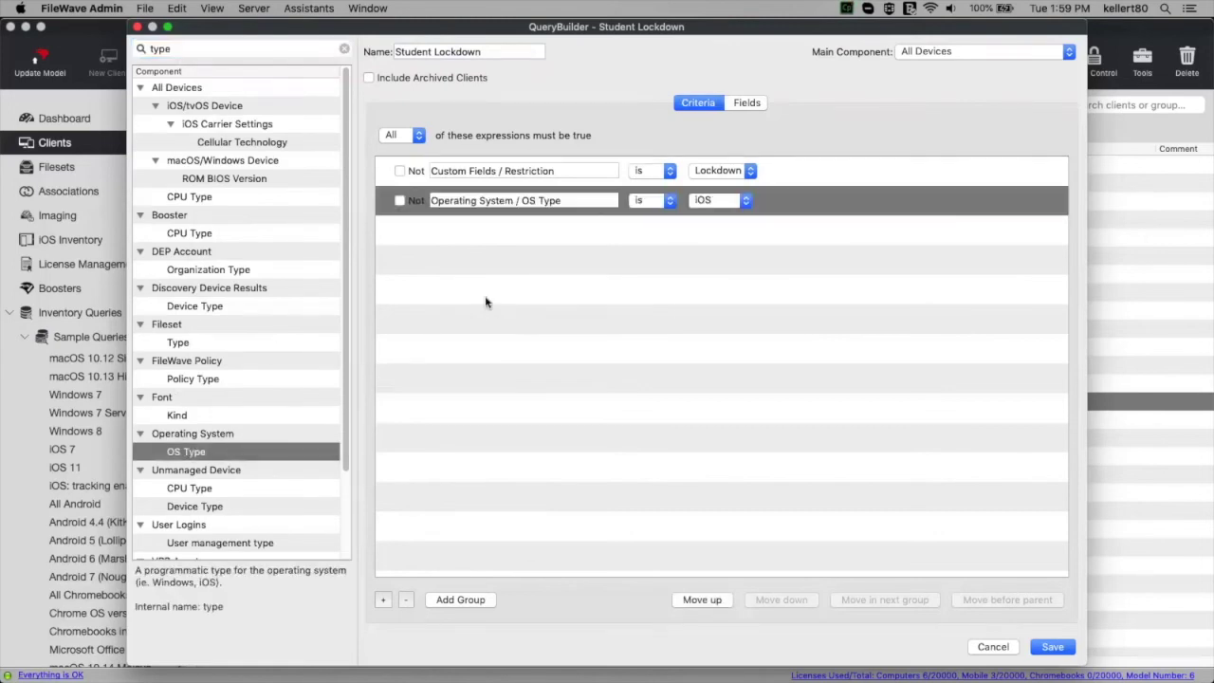
{"action": "left_click", "coordinate": [1049, 649]}
{"action": "left_click", "coordinate": [902, 537]}
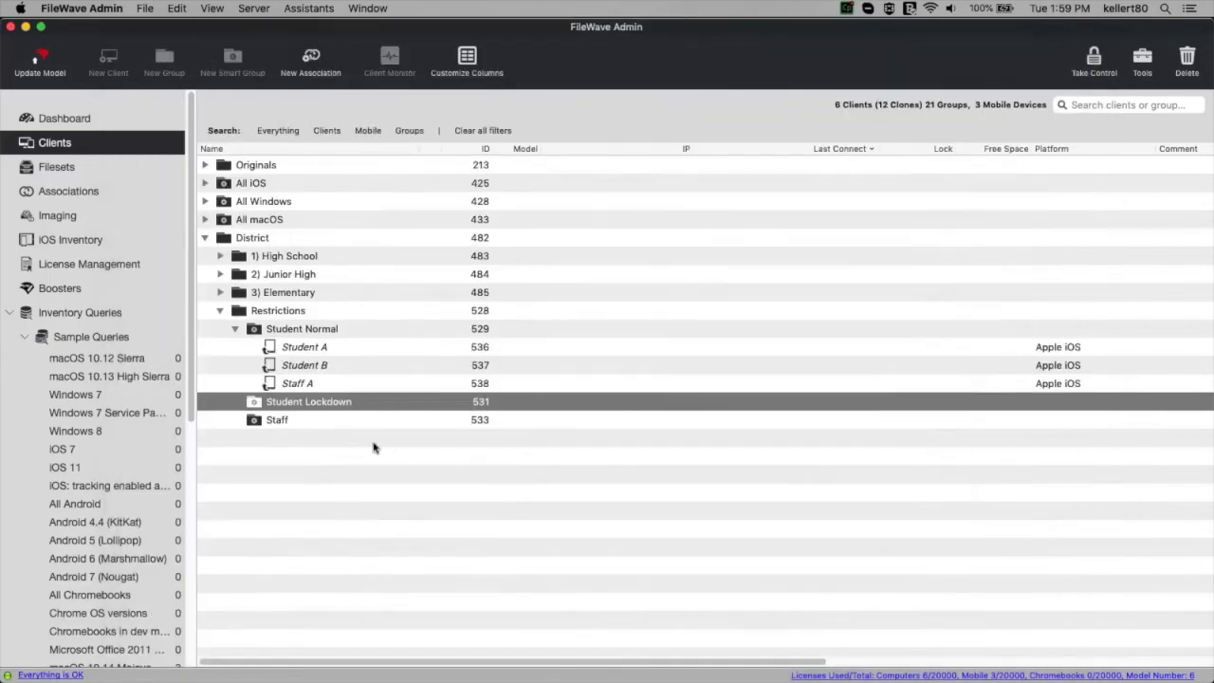
Add an OS Type is iOS criterion to the Staff smart group's query, then save the query and the group.
{"action": "left_click", "coordinate": [285, 420]}
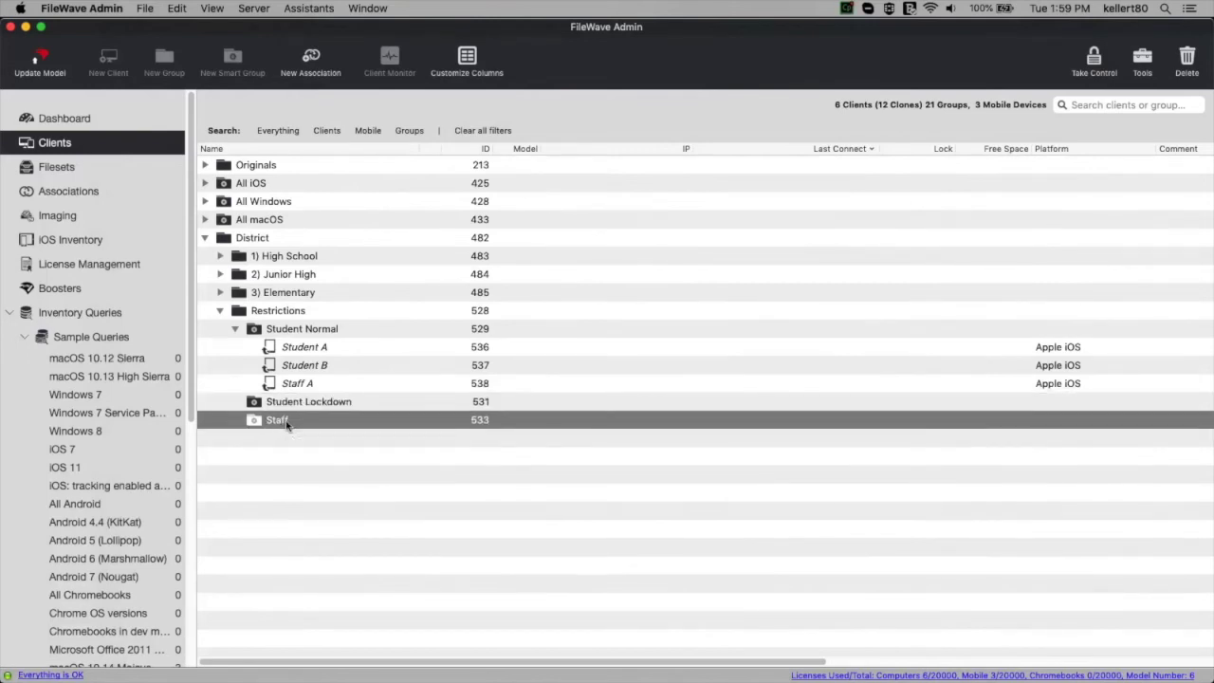
{"action": "double_click", "coordinate": [287, 423]}
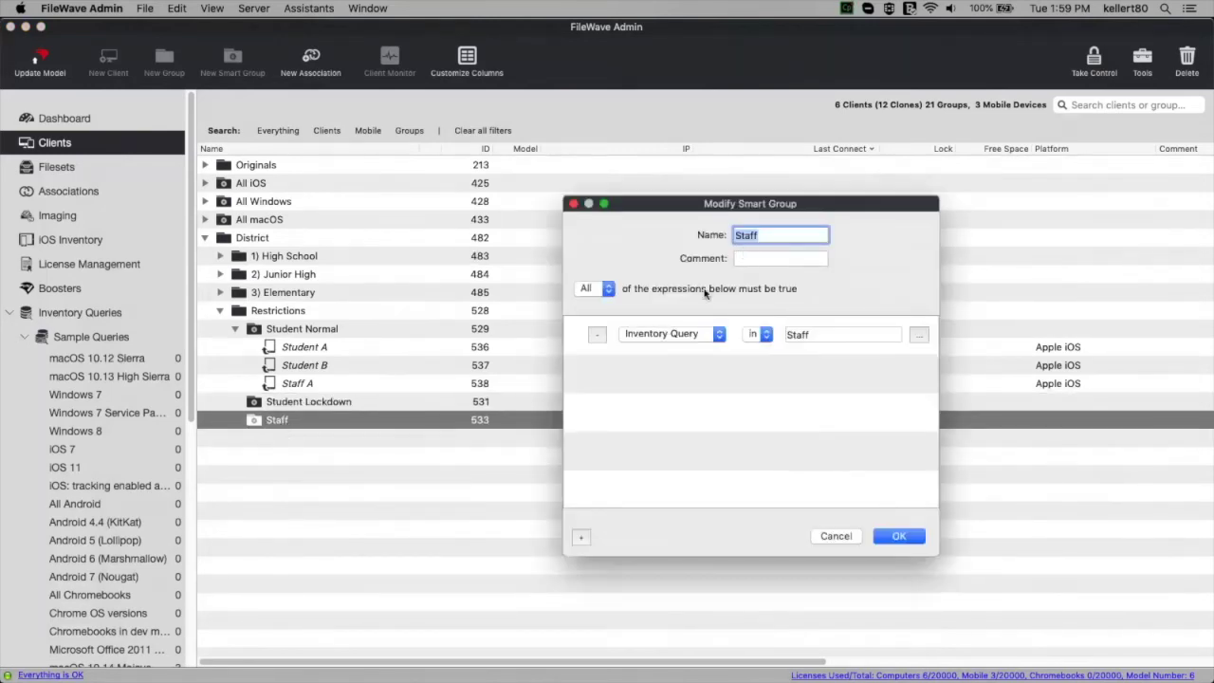
{"action": "left_click", "coordinate": [919, 336]}
{"action": "left_click", "coordinate": [184, 48]}
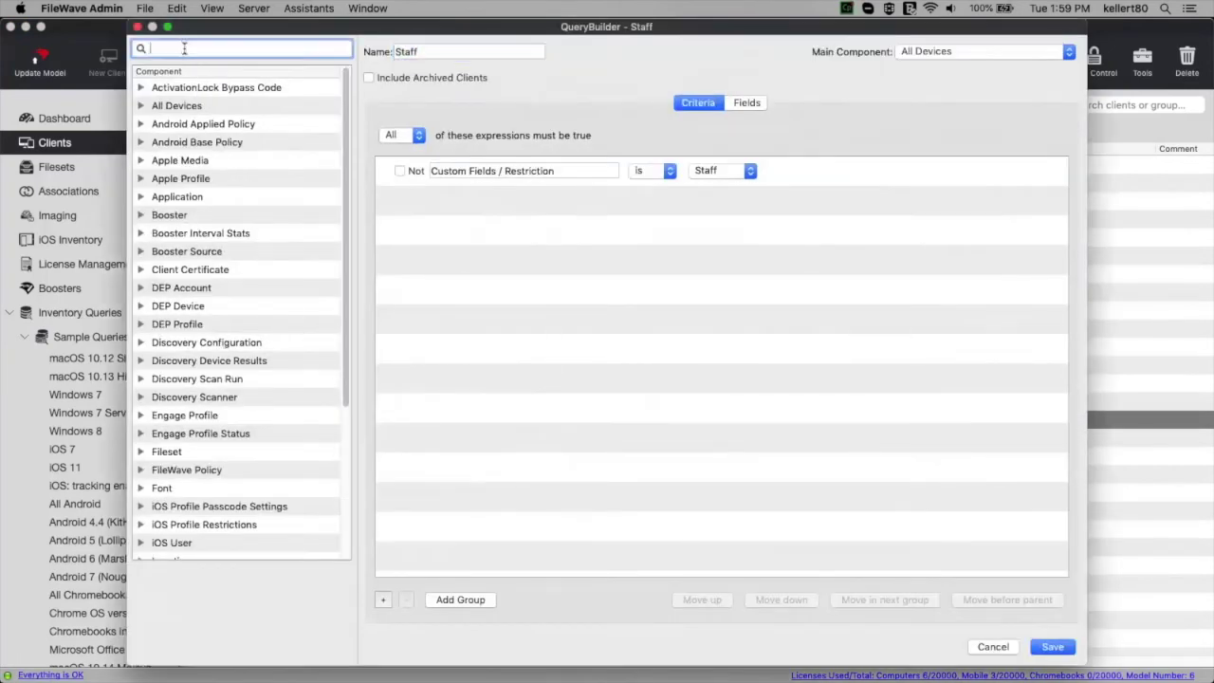
{"action": "type", "text": "os type"}
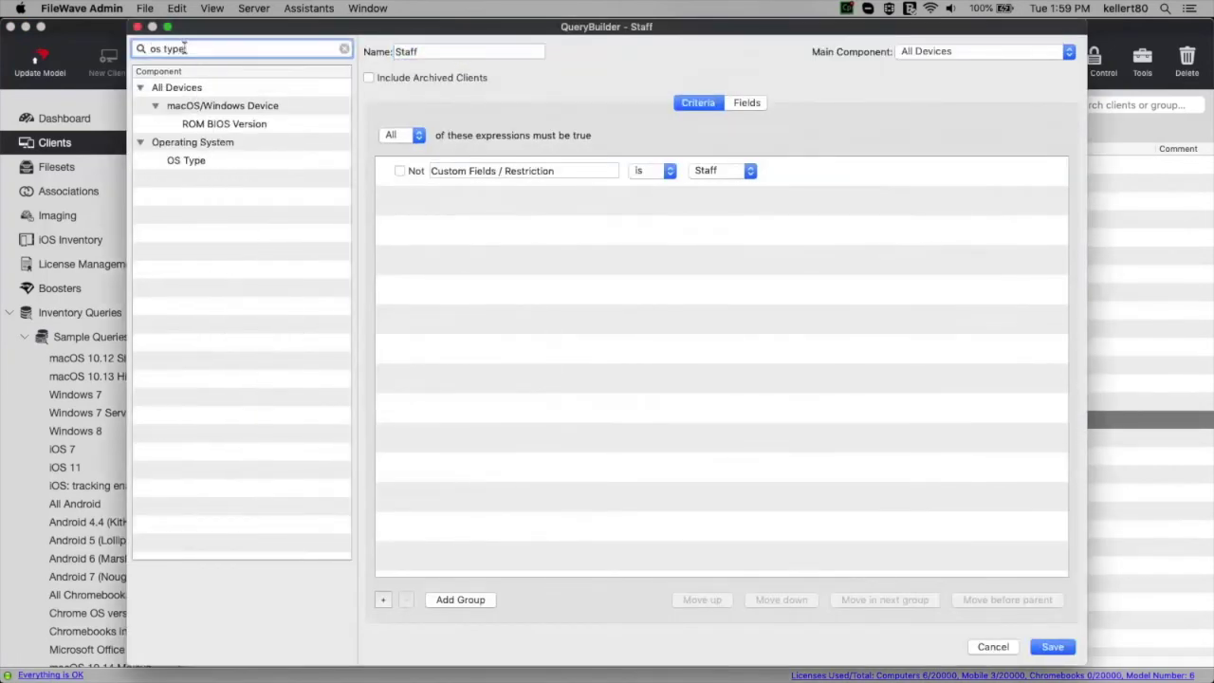
{"action": "left_click_drag", "start_coordinate": [190, 161], "coordinate": [427, 216]}
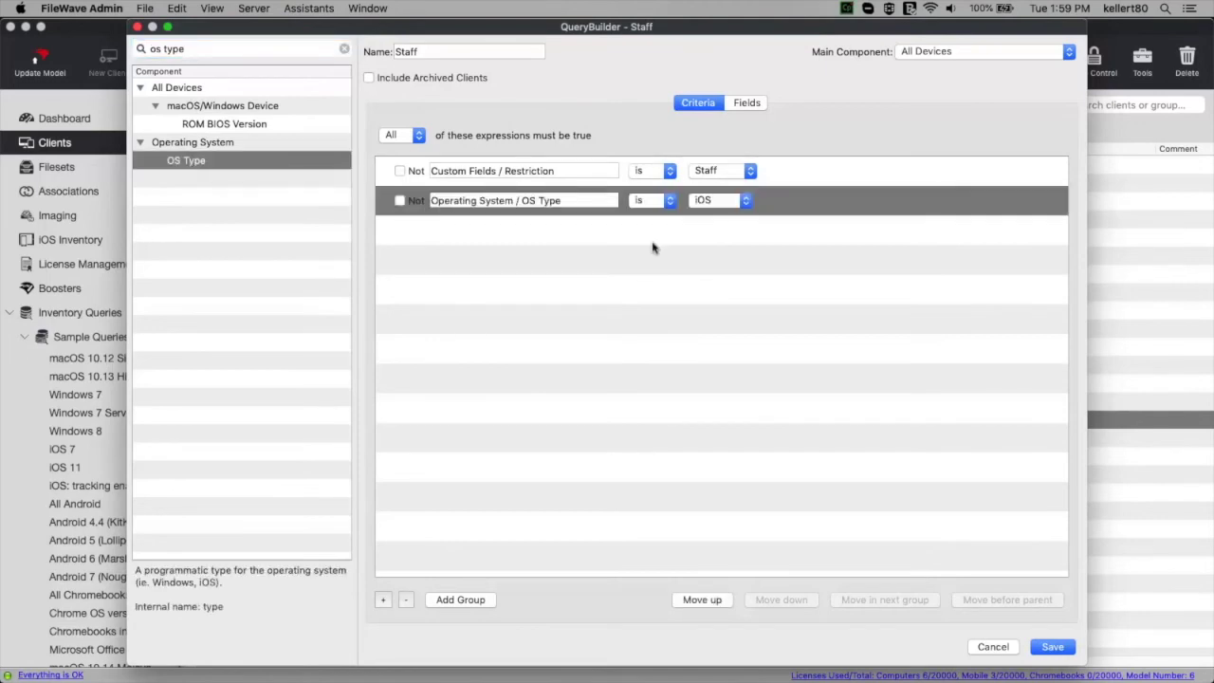
{"action": "left_click", "coordinate": [1058, 645]}
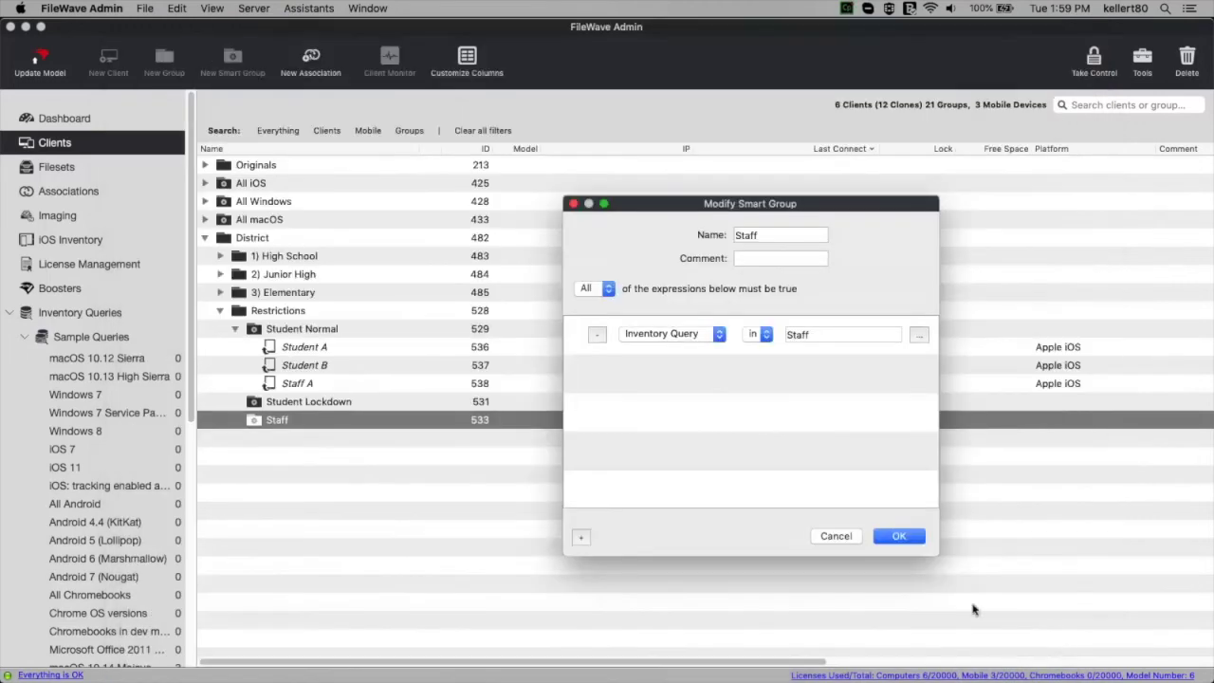
{"action": "left_click", "coordinate": [916, 541]}
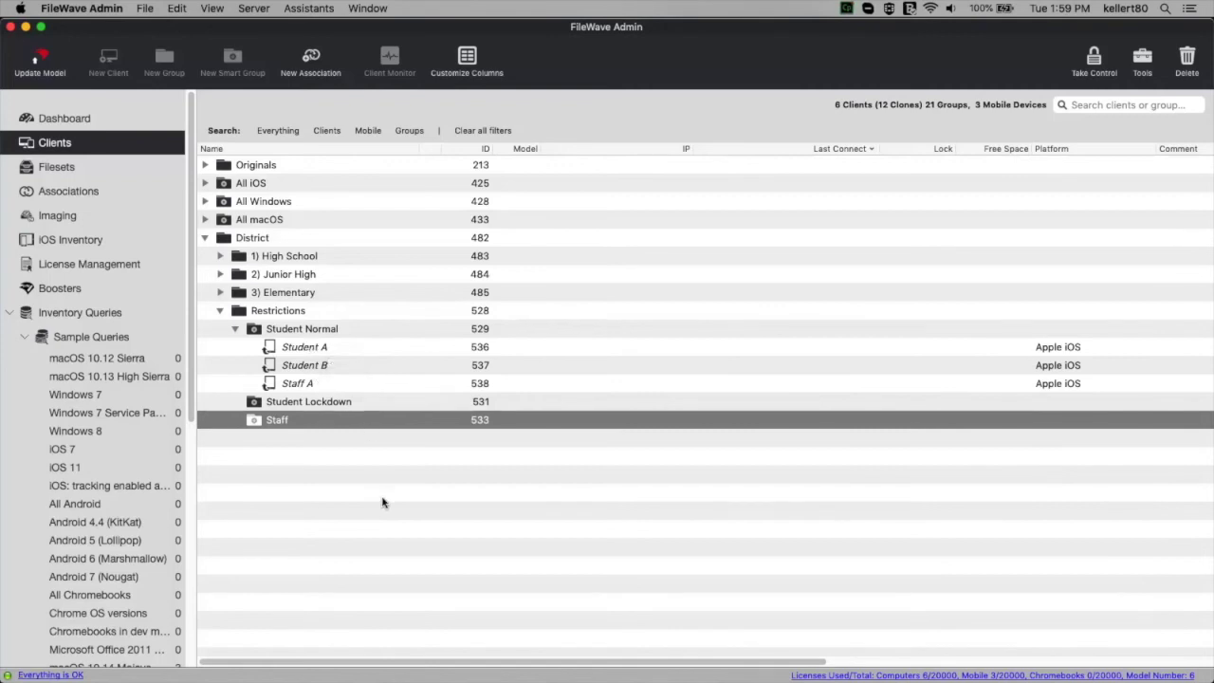
Set the Restriction custom field of the Staff A device in the Student Normal group to Staff.
{"action": "left_click", "coordinate": [303, 384]}
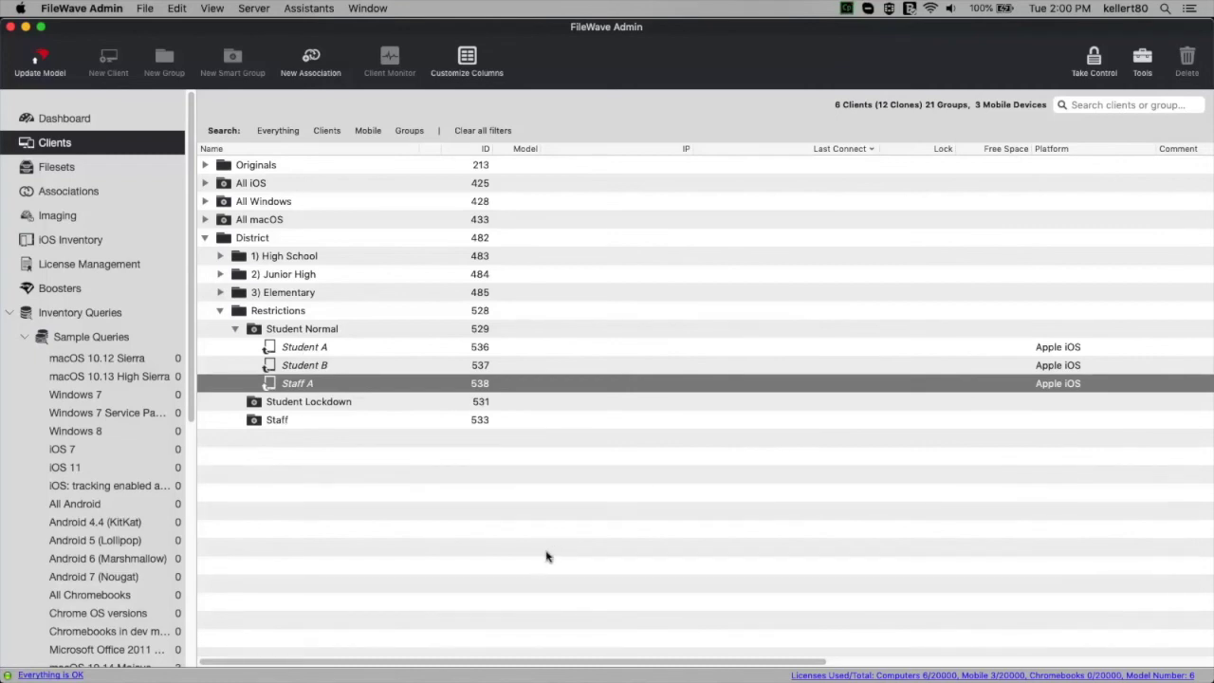
{"action": "right_click", "coordinate": [311, 386]}
{"action": "left_click", "coordinate": [336, 423]}
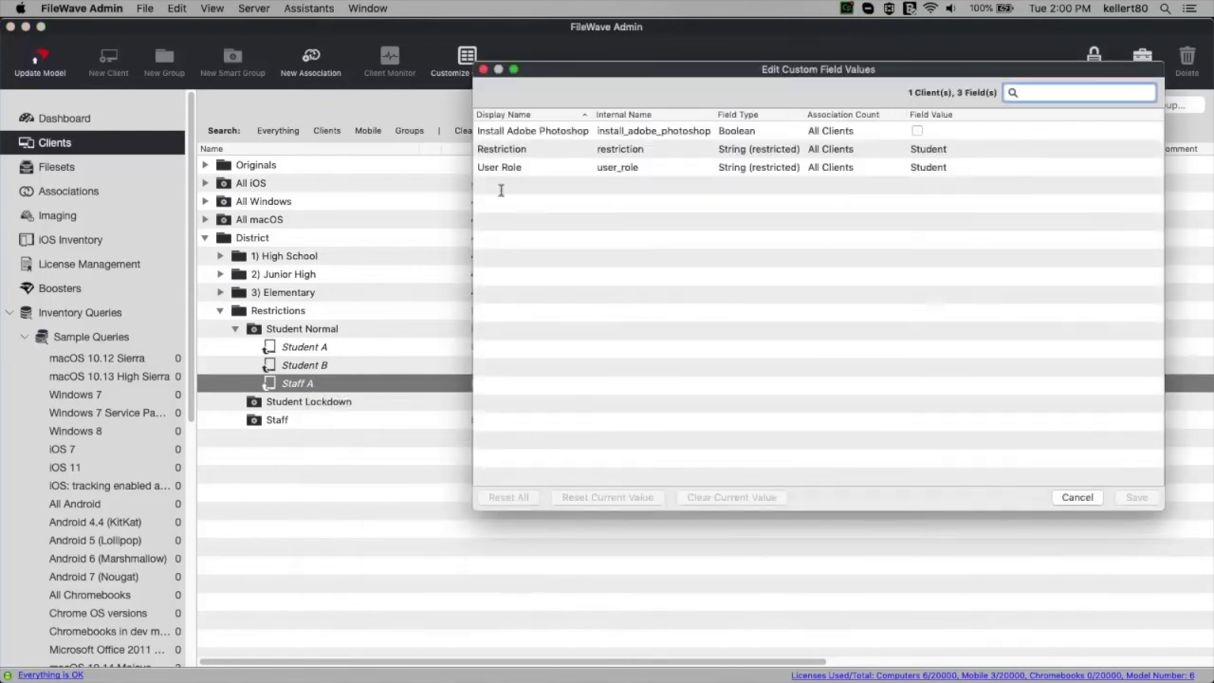
{"action": "left_click", "coordinate": [946, 149]}
{"action": "left_click", "coordinate": [942, 152]}
{"action": "left_click", "coordinate": [942, 149]}
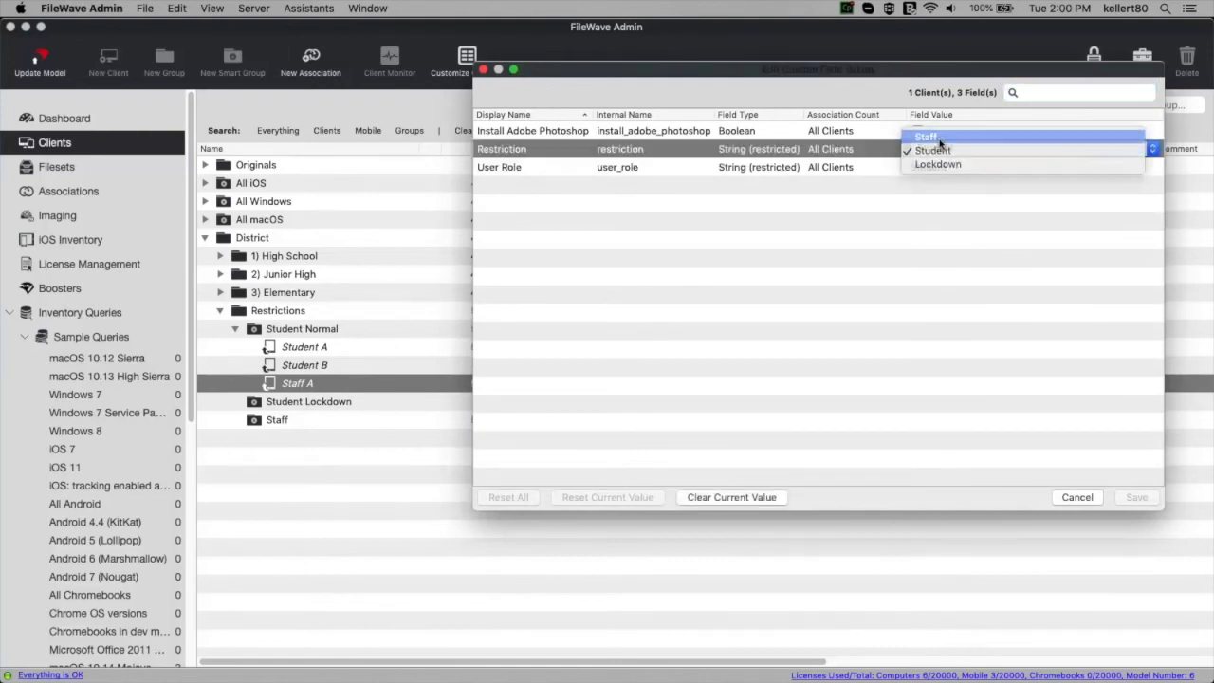
{"action": "left_click", "coordinate": [939, 137]}
{"action": "left_click", "coordinate": [958, 208]}
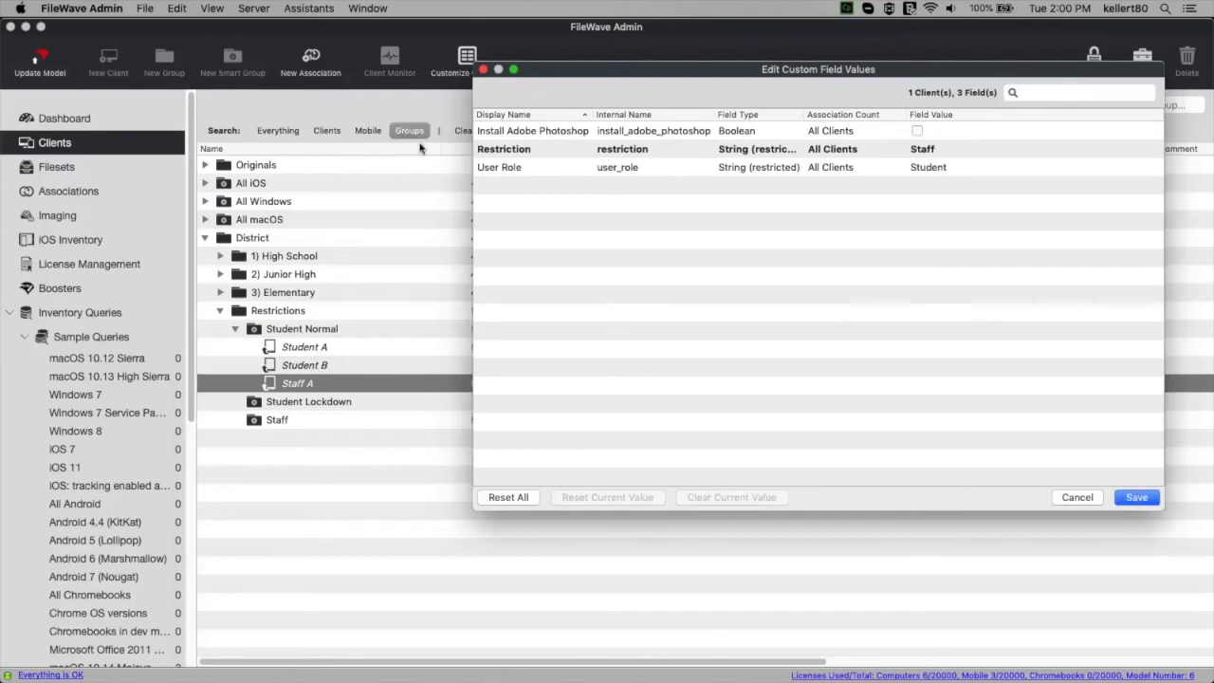
Set the Staff A device's User Role custom field to Staff and save the custom field values.
{"action": "left_click", "coordinate": [484, 169]}
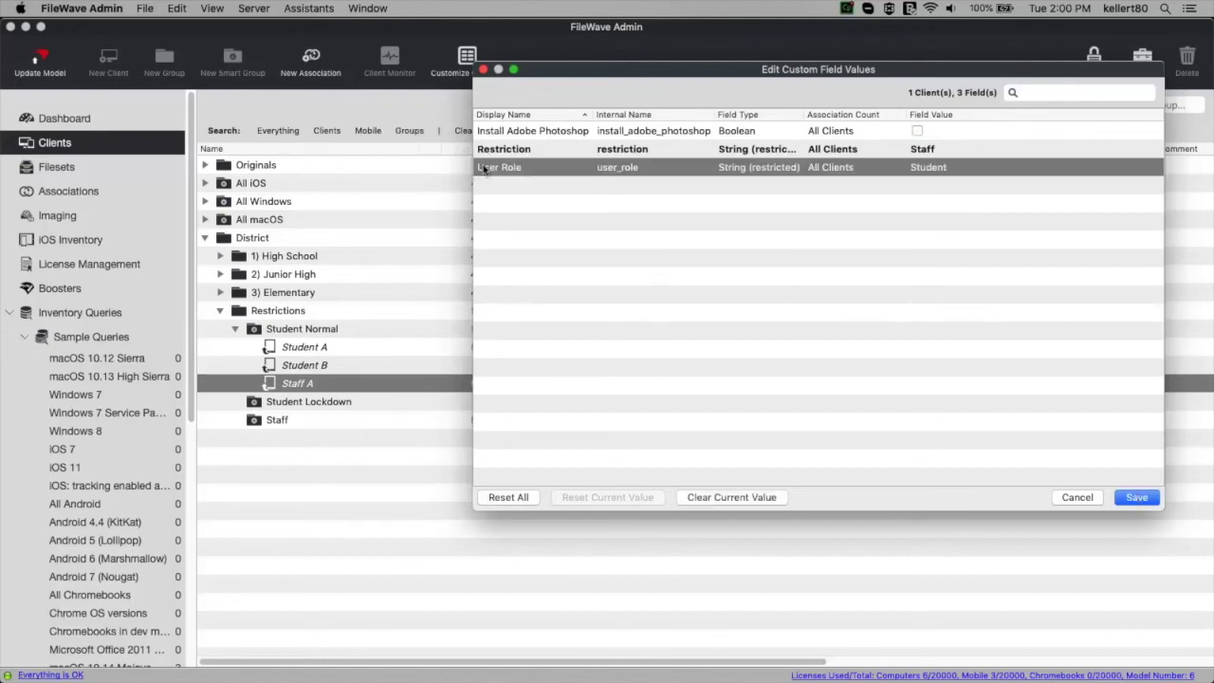
{"action": "left_click", "coordinate": [938, 167]}
{"action": "left_click", "coordinate": [938, 167]}
{"action": "left_click", "coordinate": [935, 181]}
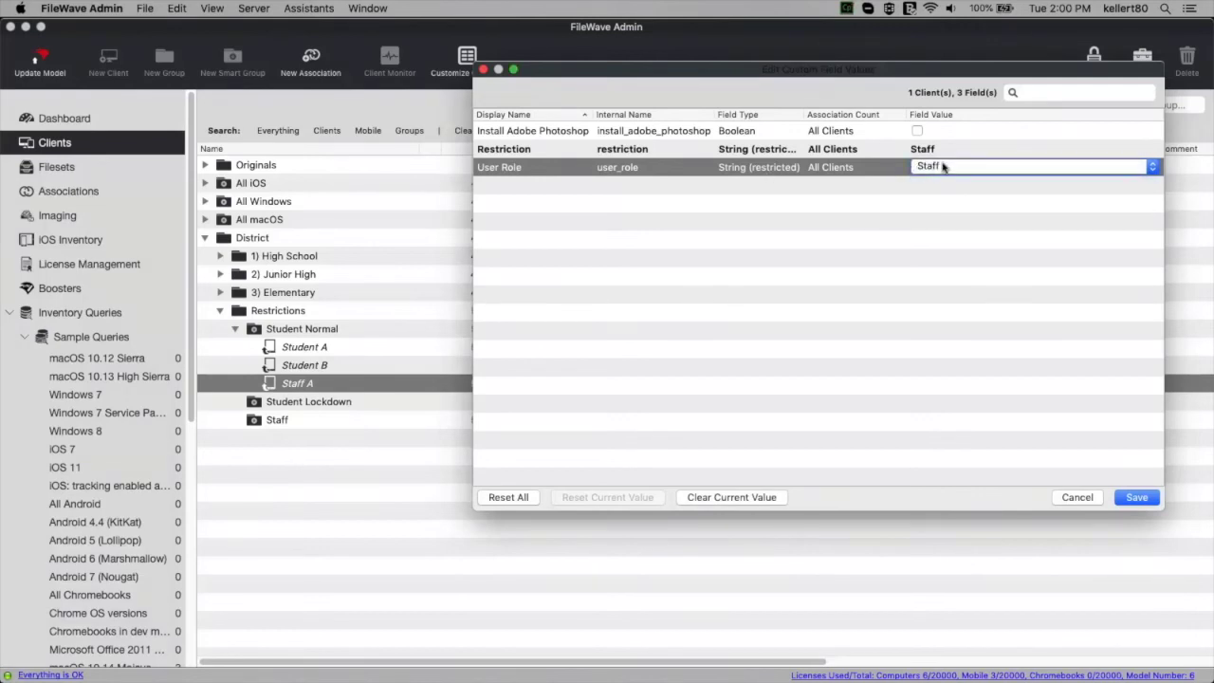
{"action": "left_click", "coordinate": [947, 190]}
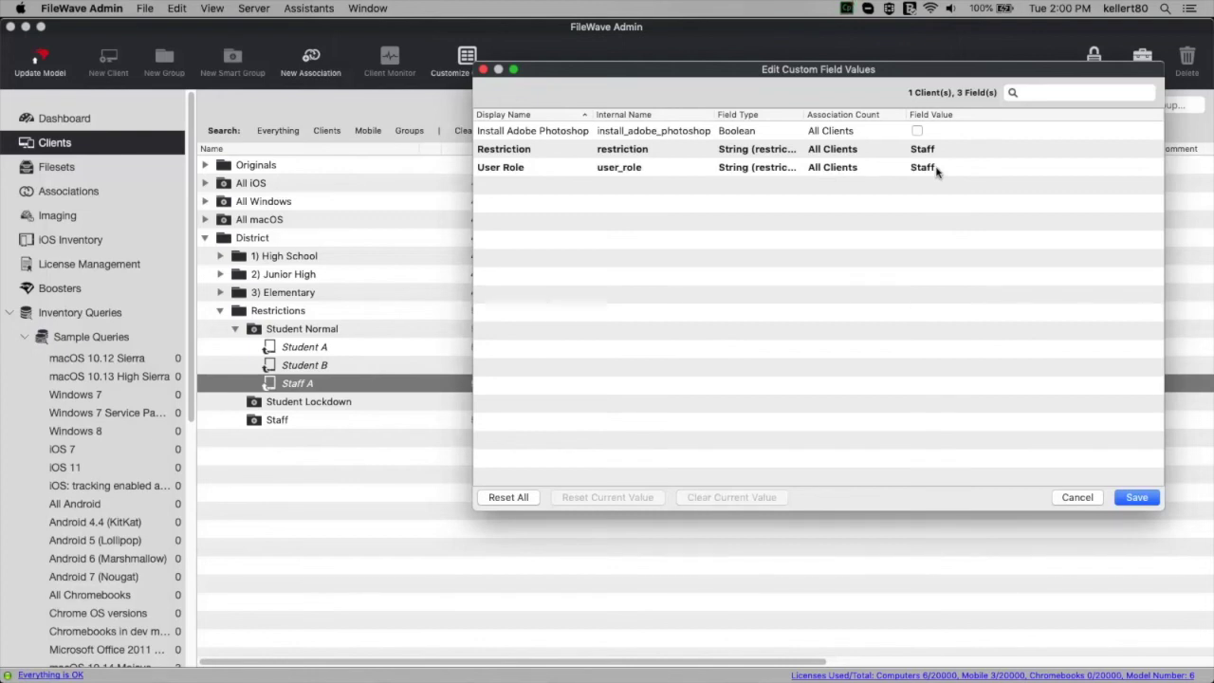
{"action": "left_click", "coordinate": [1137, 500]}
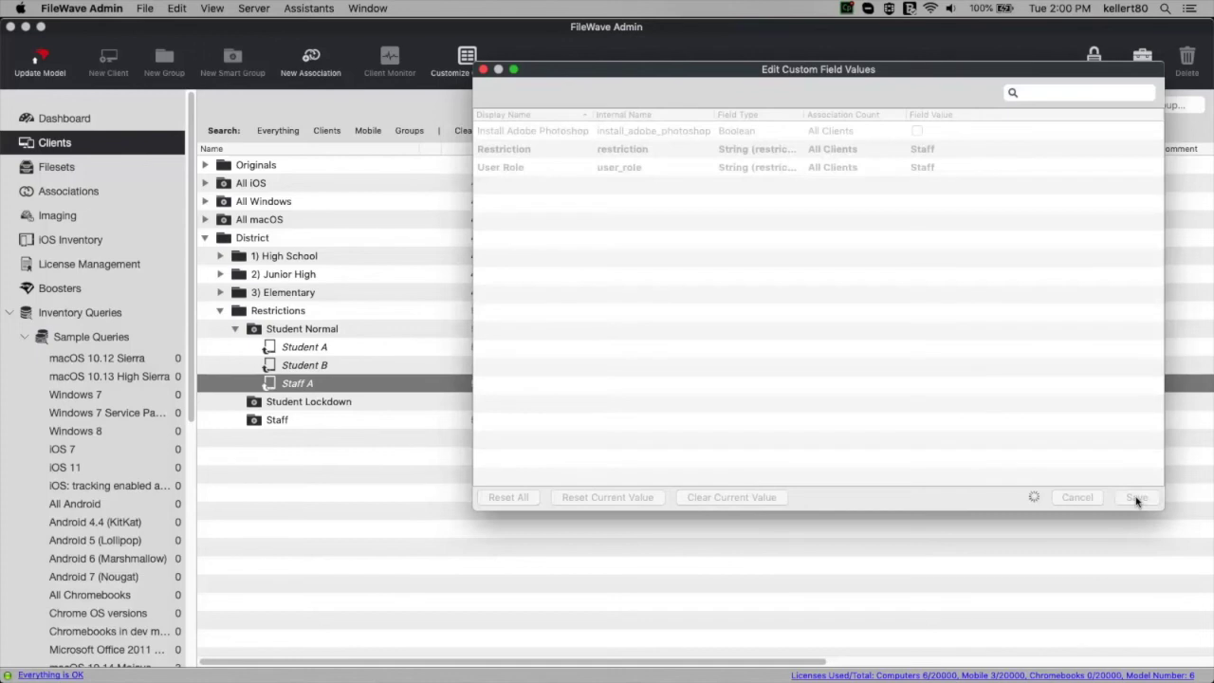
Examine the staff and student subgroups inside the High School, Junior High and Elementary groups, and collapse them again.
{"action": "left_click", "coordinate": [221, 256]}
{"action": "left_click", "coordinate": [270, 277]}
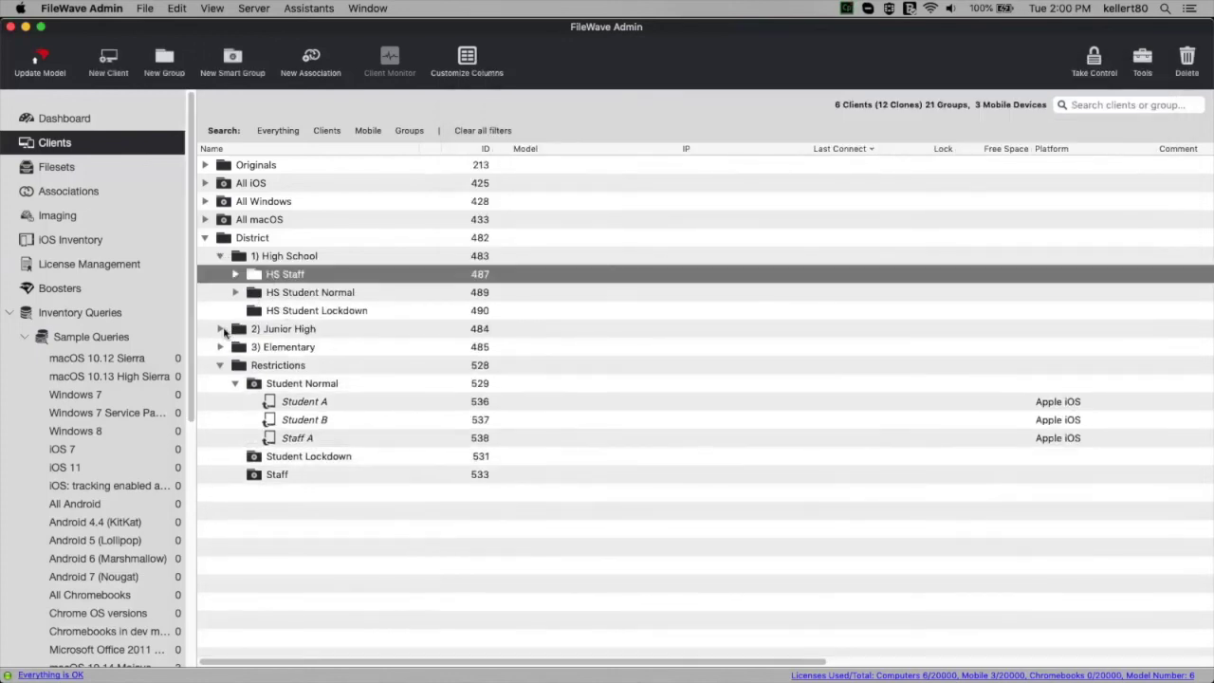
{"action": "left_click", "coordinate": [221, 329]}
{"action": "left_click", "coordinate": [283, 351]}
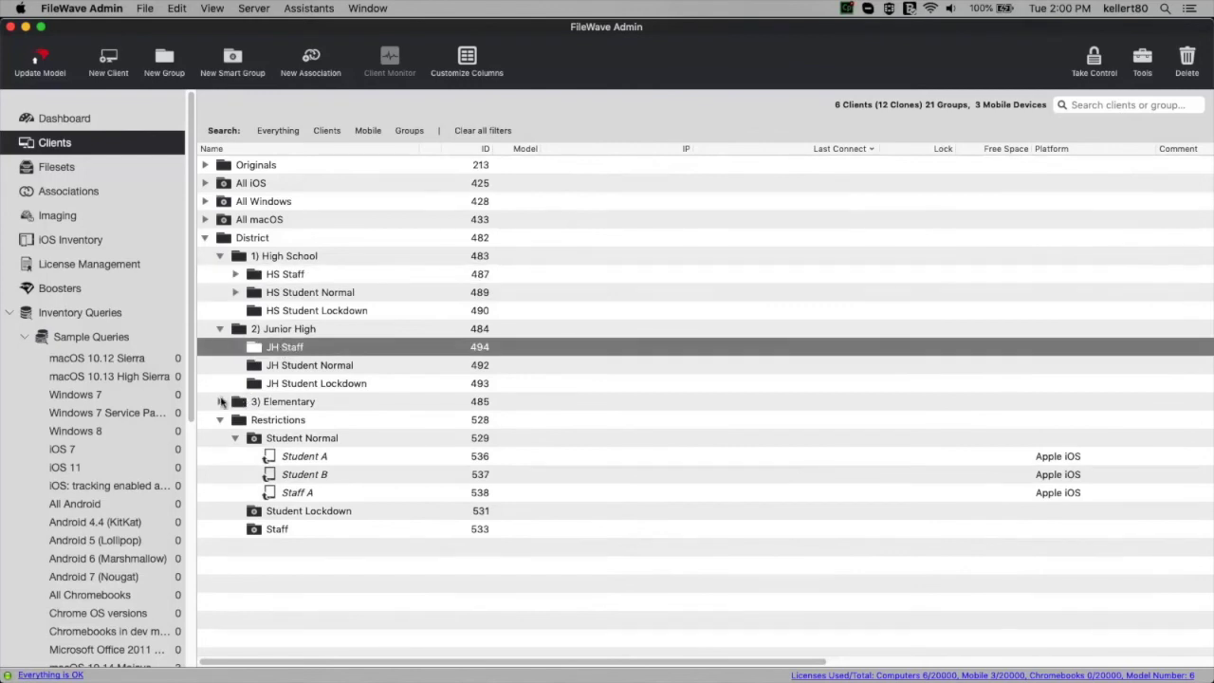
{"action": "left_click", "coordinate": [221, 403]}
{"action": "left_click", "coordinate": [275, 455]}
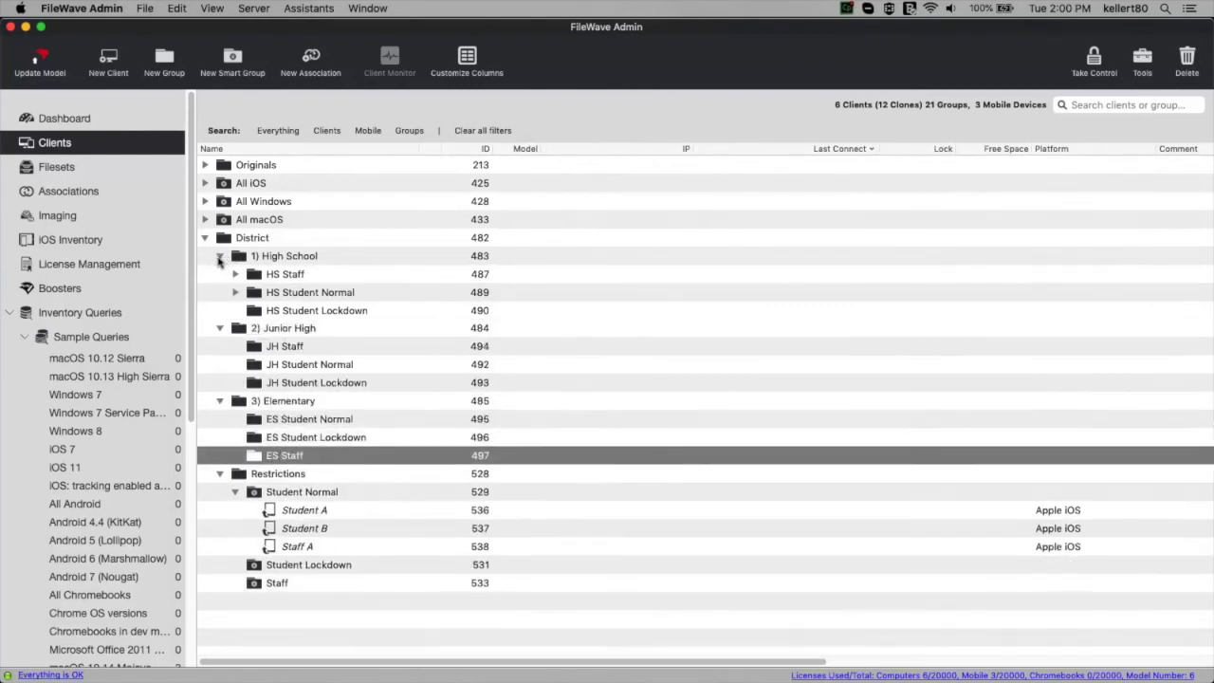
{"action": "left_click", "coordinate": [219, 258]}
{"action": "left_click", "coordinate": [220, 274]}
{"action": "left_click", "coordinate": [220, 293]}
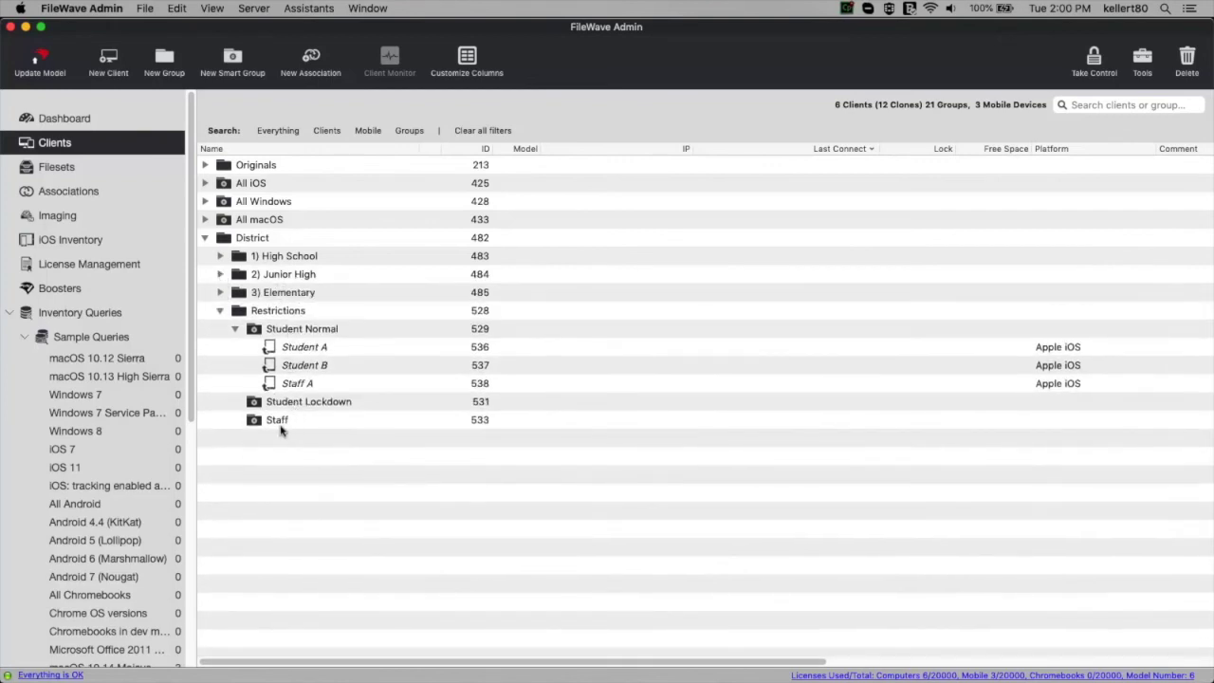
Refresh the Student Normal smart group and check which devices the Student Normal and Staff smart groups contain.
{"action": "right_click", "coordinate": [279, 329]}
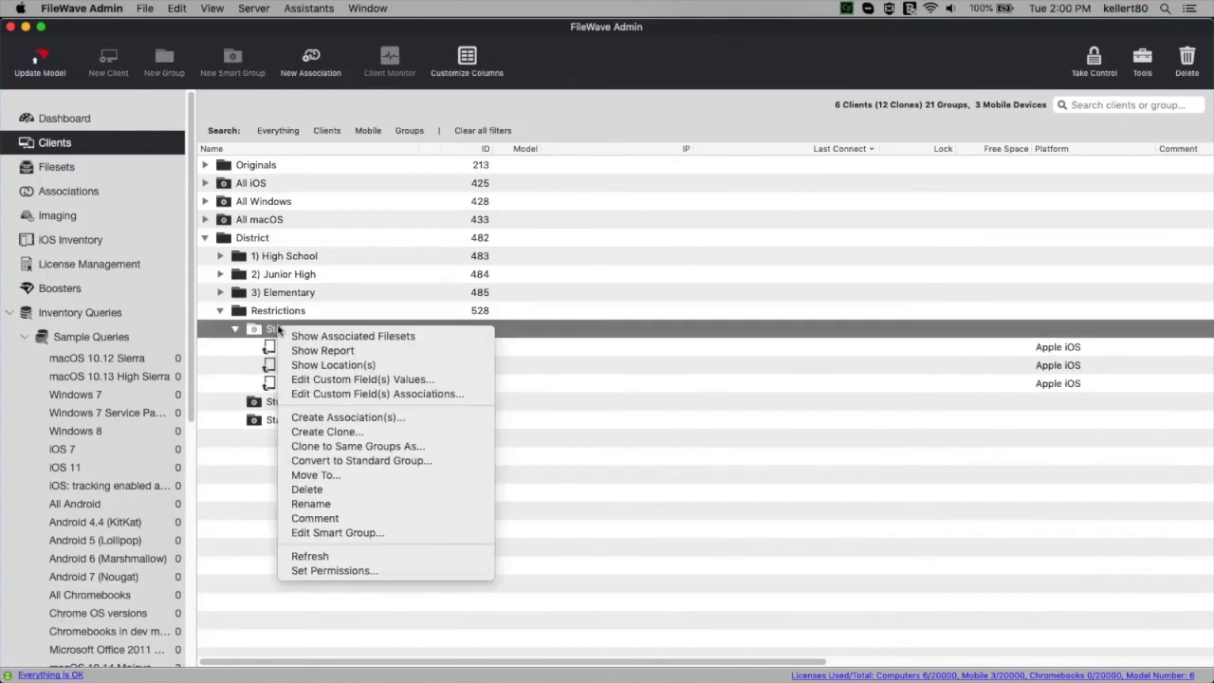
{"action": "left_click", "coordinate": [319, 557]}
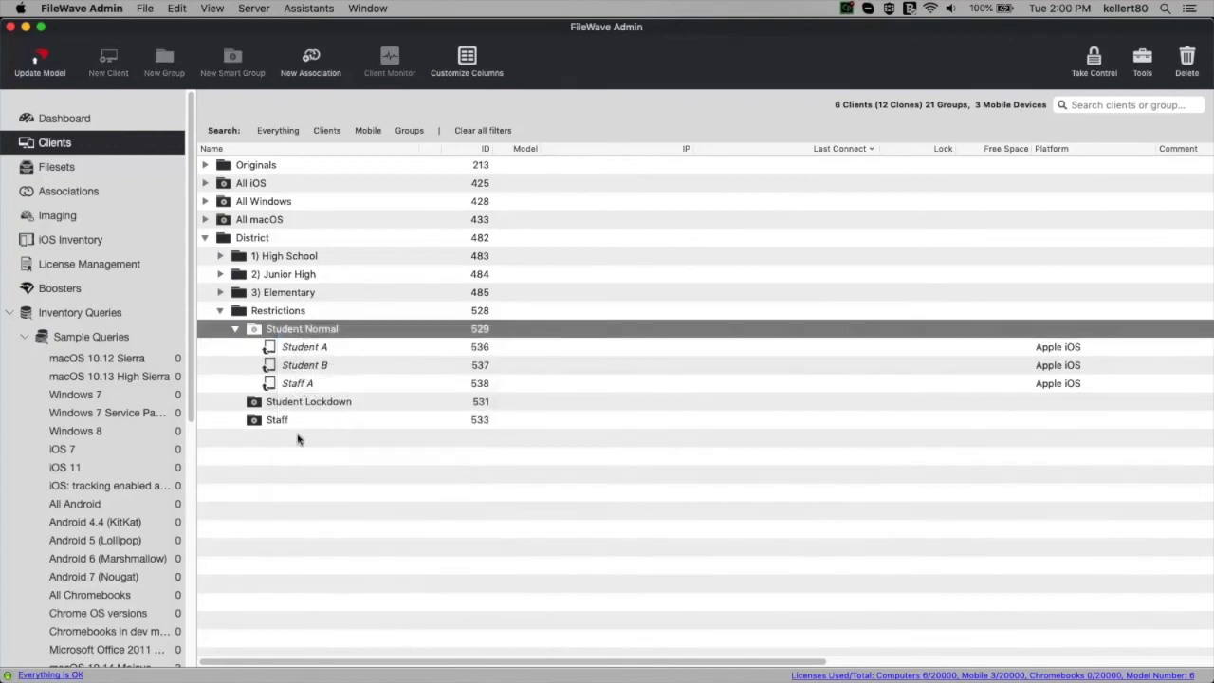
{"action": "right_click", "coordinate": [288, 406]}
{"action": "left_click", "coordinate": [279, 390]}
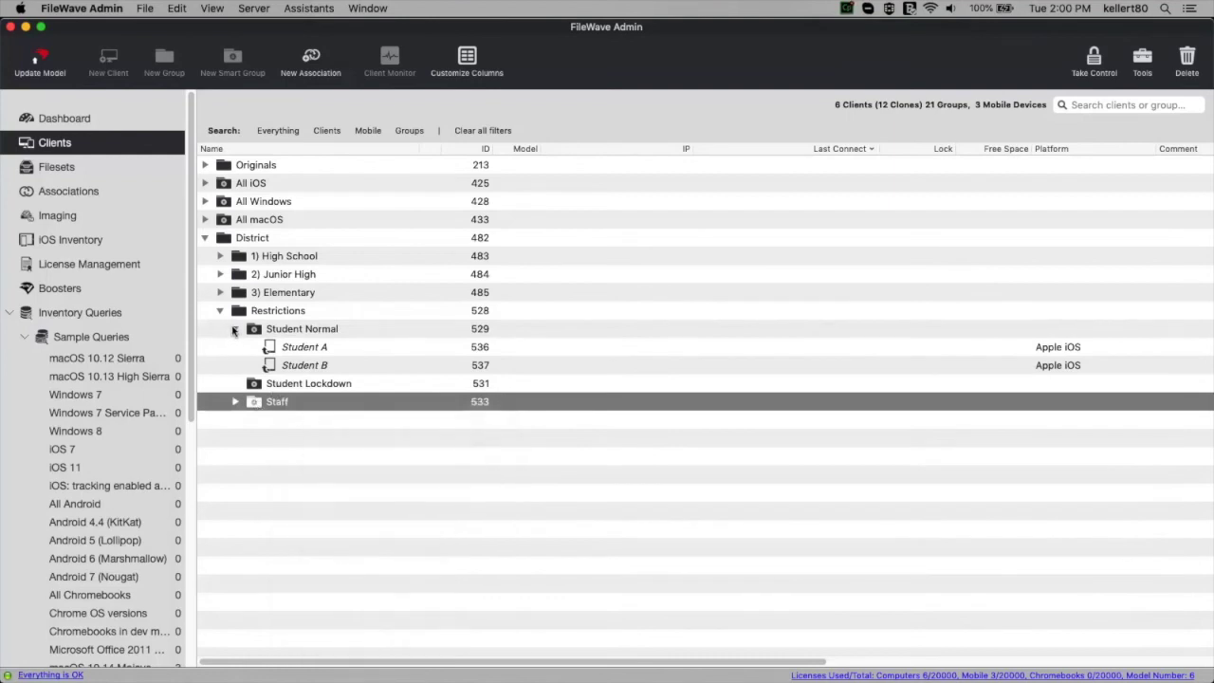
{"action": "left_click", "coordinate": [318, 347]}
{"action": "left_click", "coordinate": [305, 370]}
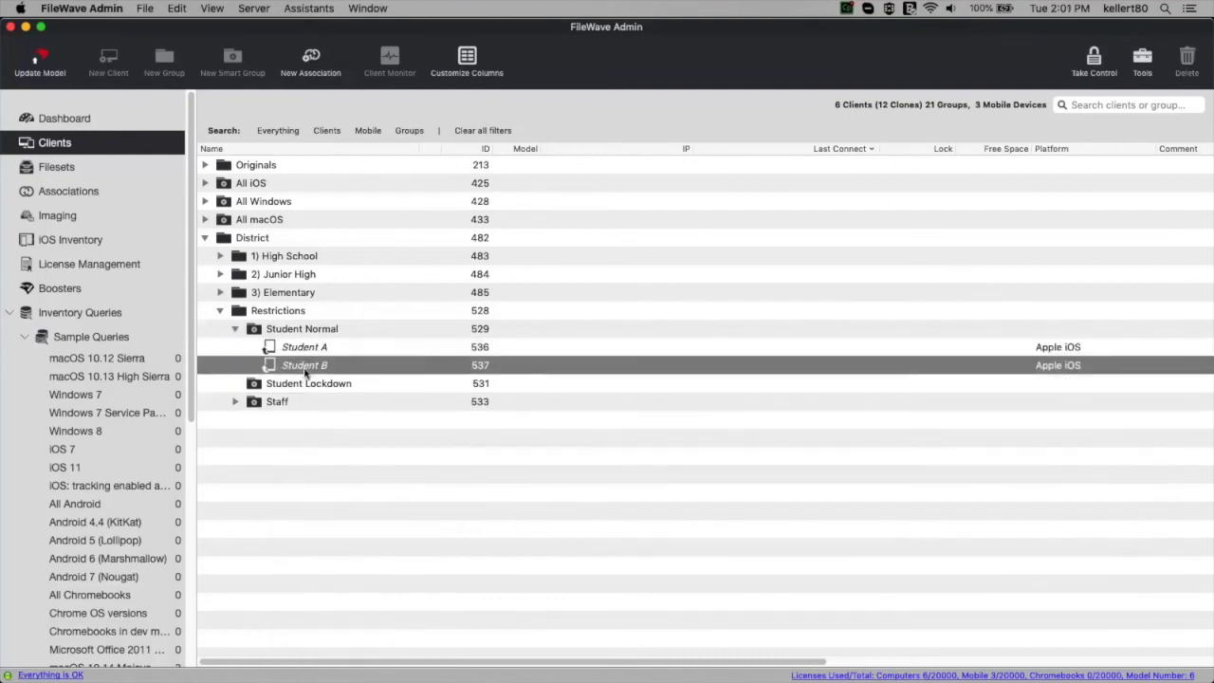
{"action": "left_click", "coordinate": [235, 403]}
{"action": "left_click", "coordinate": [282, 419]}
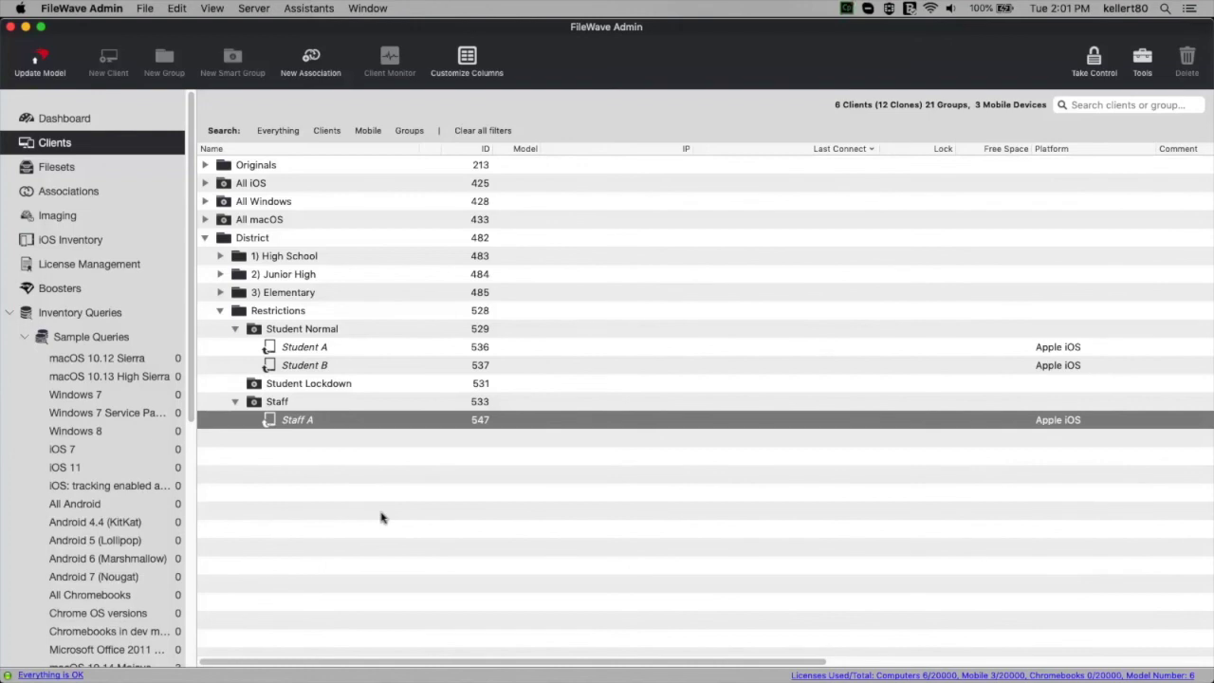
Inspect the fileset status of the Staff A device in the Staff smart group, widening the Fileset column, and close its client info.
{"action": "double_click", "coordinate": [282, 420]}
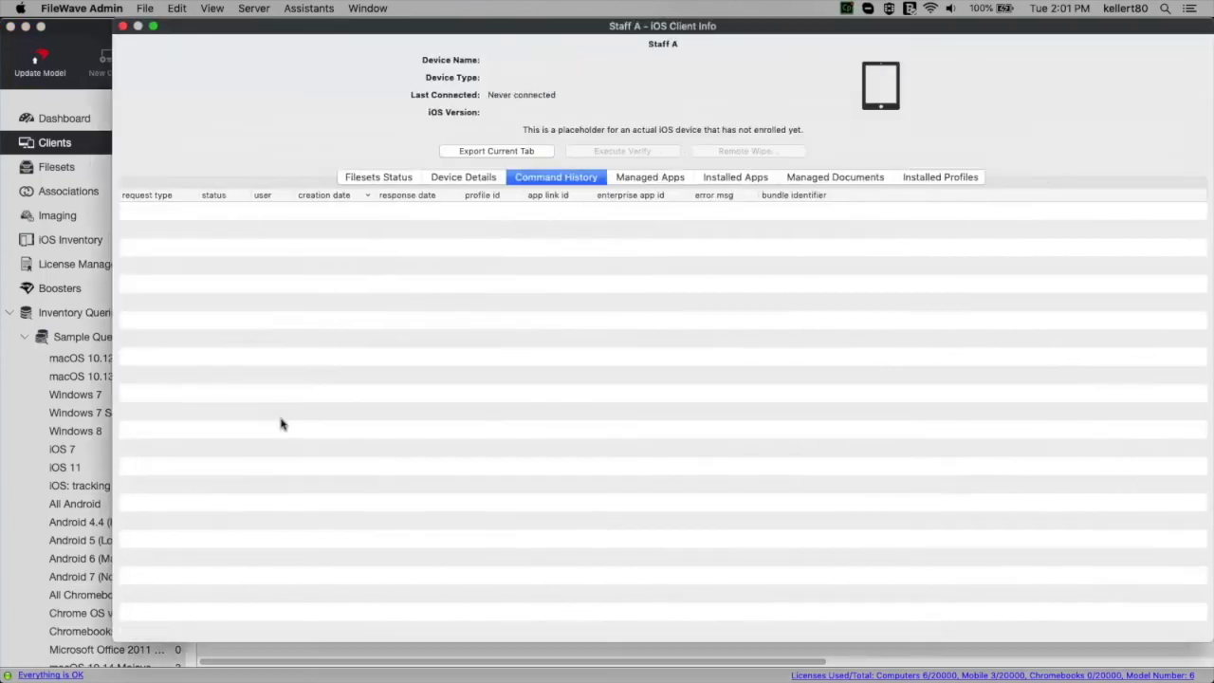
{"action": "left_click", "coordinate": [408, 180]}
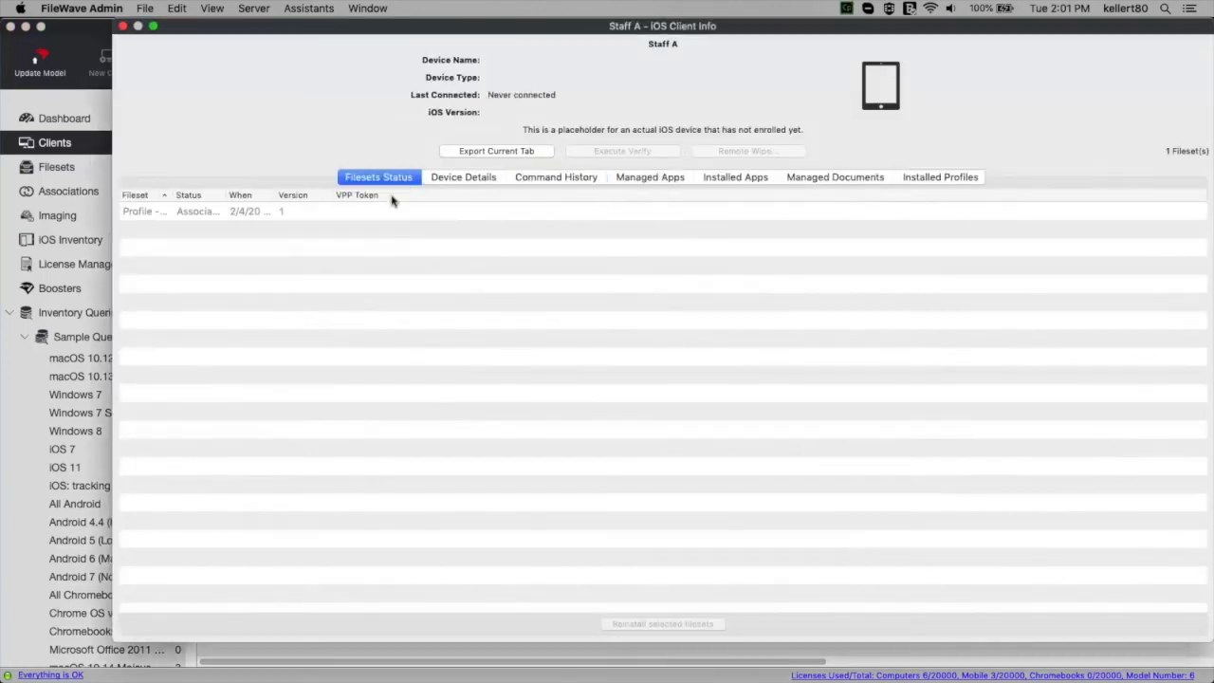
{"action": "left_click", "coordinate": [186, 213]}
{"action": "left_click_drag", "start_coordinate": [173, 195], "coordinate": [495, 219]}
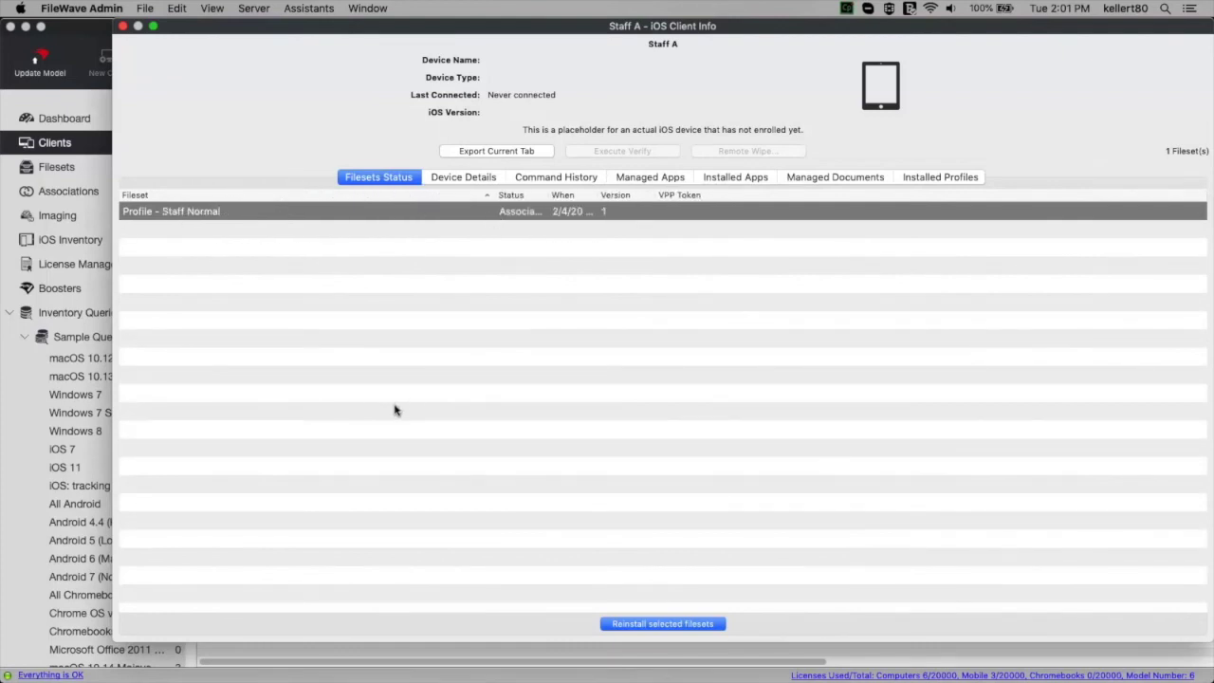
{"action": "left_click", "coordinate": [122, 26]}
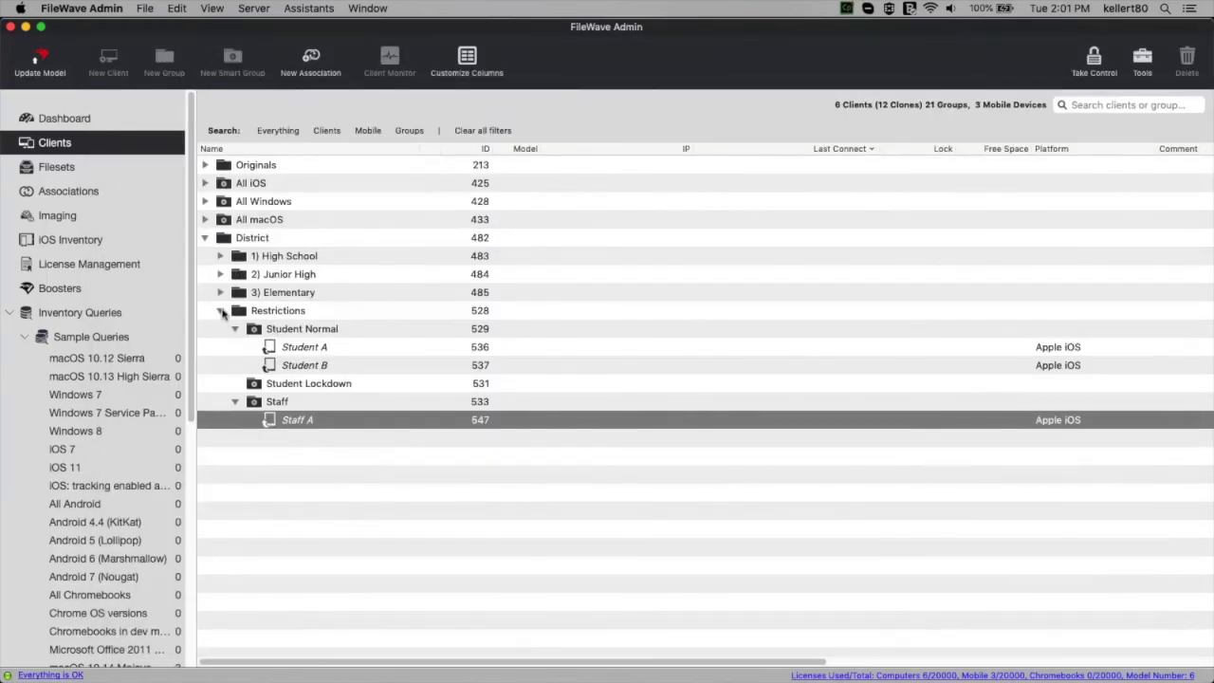
Collapse the Restrictions group and create a new group named App Installs inside District.
{"action": "left_click", "coordinate": [221, 311]}
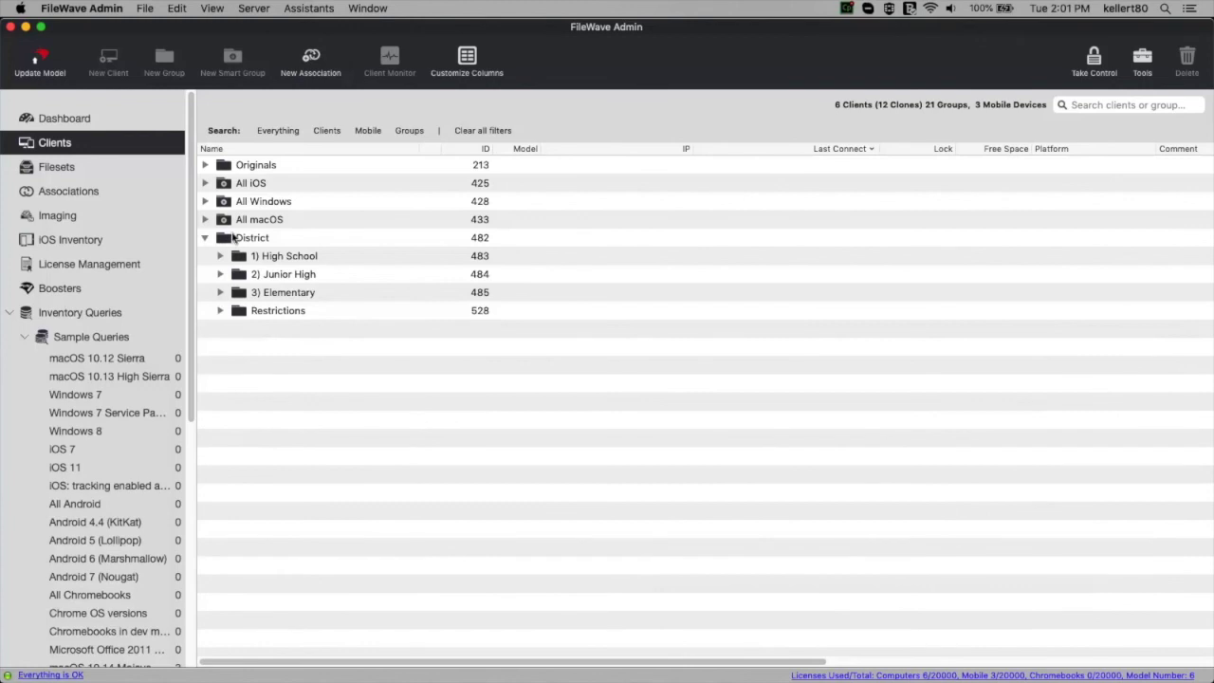
{"action": "left_click", "coordinate": [234, 238]}
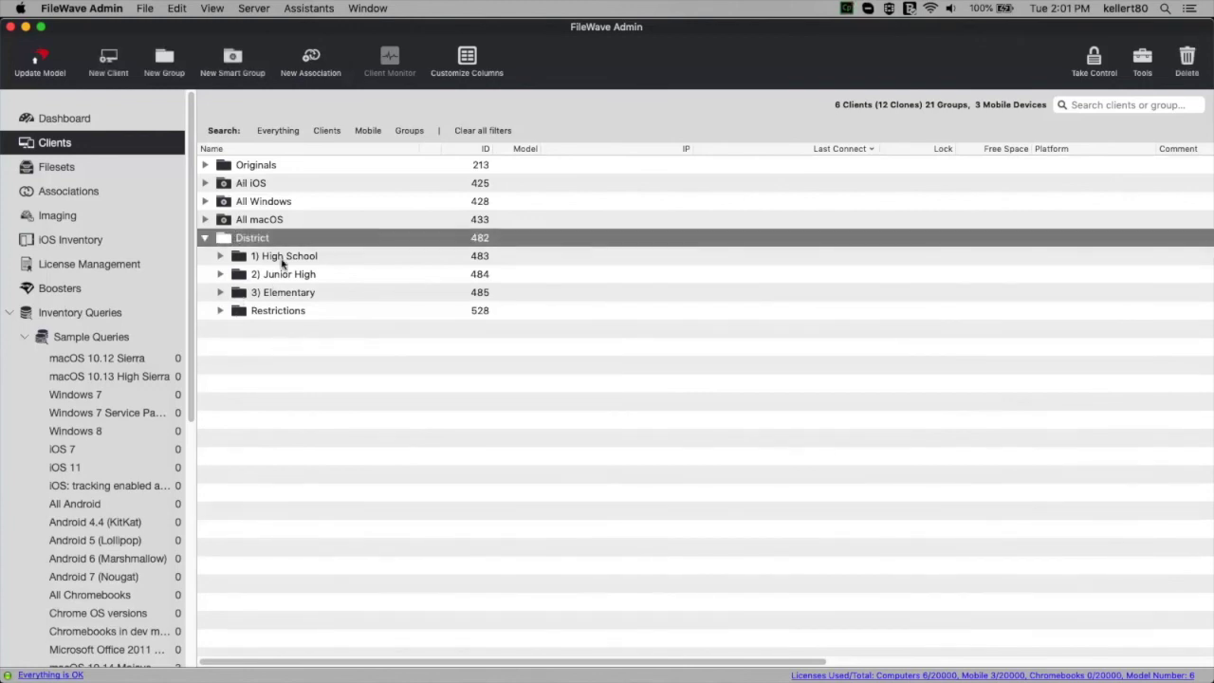
{"action": "left_click", "coordinate": [168, 63]}
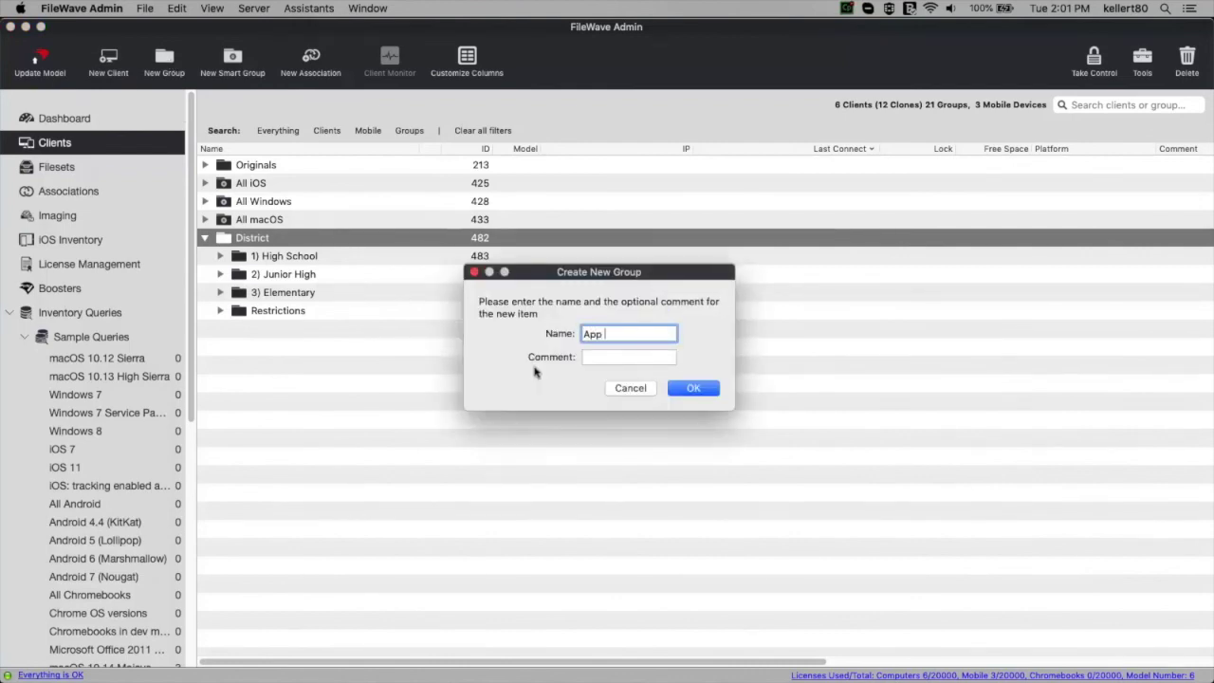
{"action": "type", "text": "App Installs"}
{"action": "left_click", "coordinate": [688, 393]}
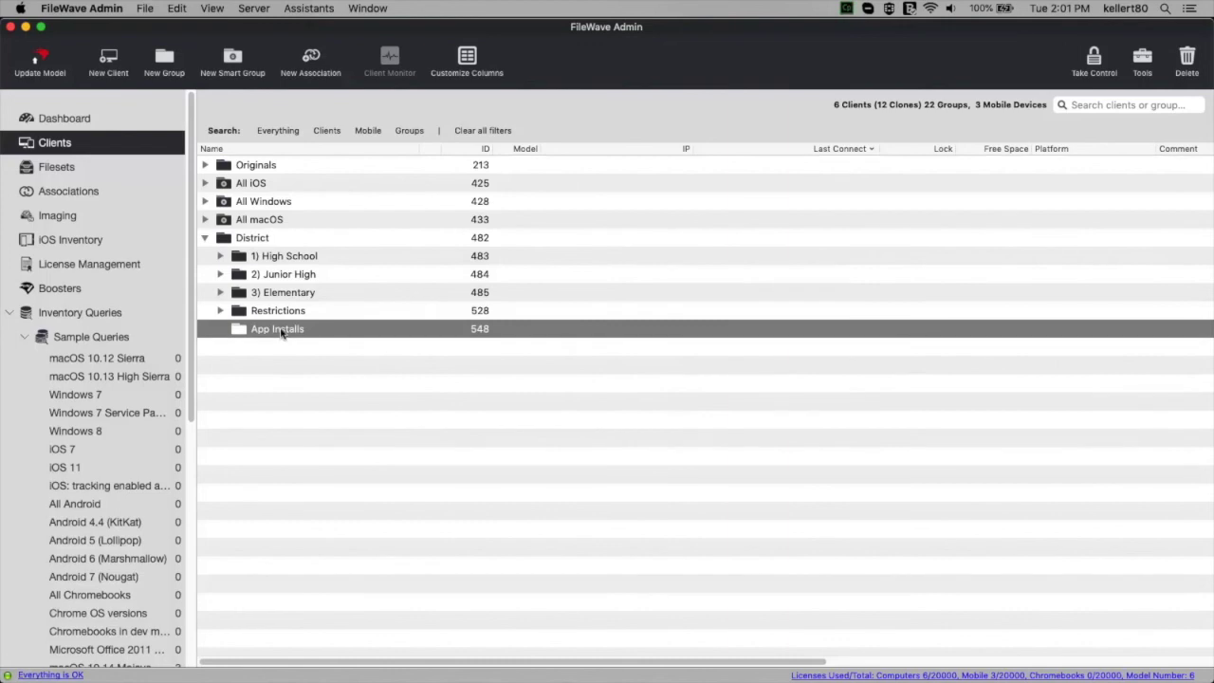
Start a smart group named Install Photoshop inside App Installs and give it an Inventory Query condition with the query open for editing.
{"action": "left_click", "coordinate": [237, 57]}
{"action": "type", "text": "Install Photoshop"}
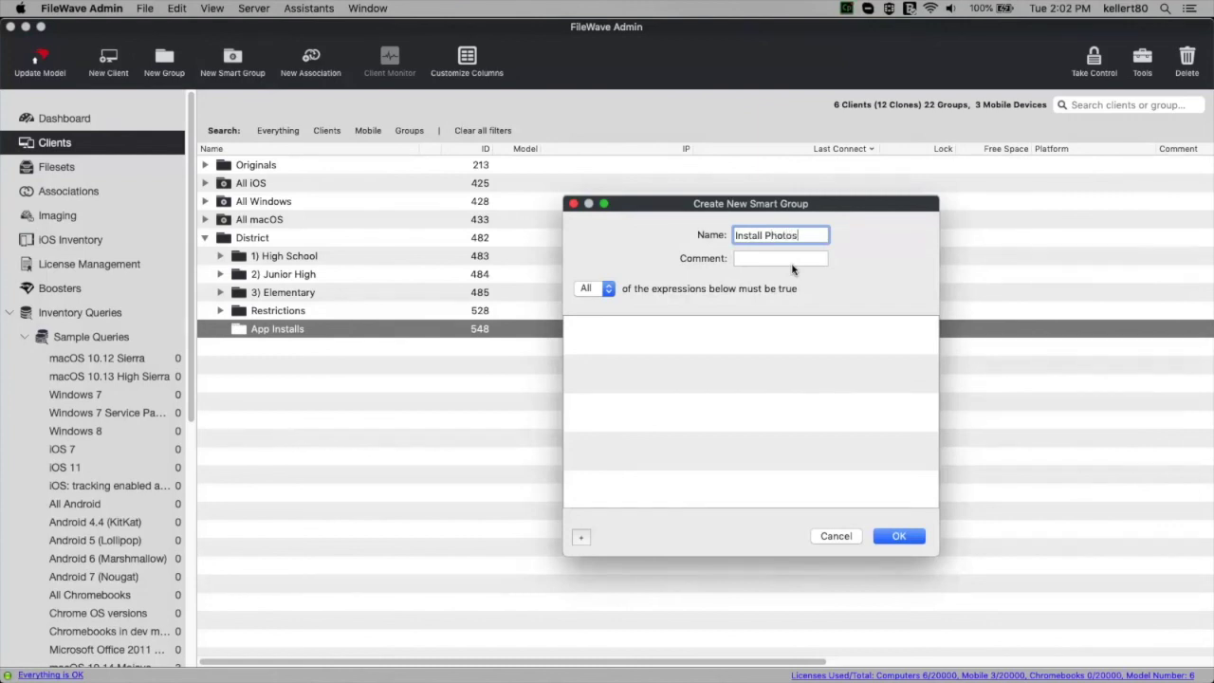
{"action": "left_click", "coordinate": [581, 538]}
{"action": "left_click", "coordinate": [675, 332]}
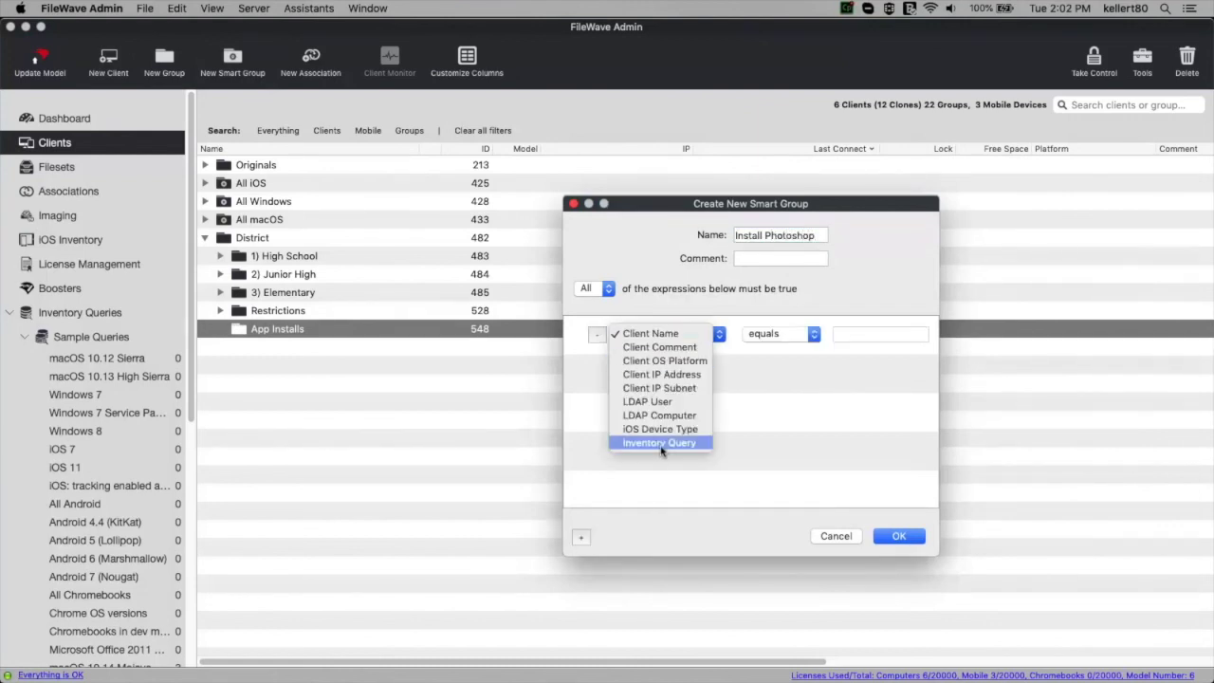
{"action": "left_click", "coordinate": [659, 443]}
{"action": "left_click", "coordinate": [923, 338]}
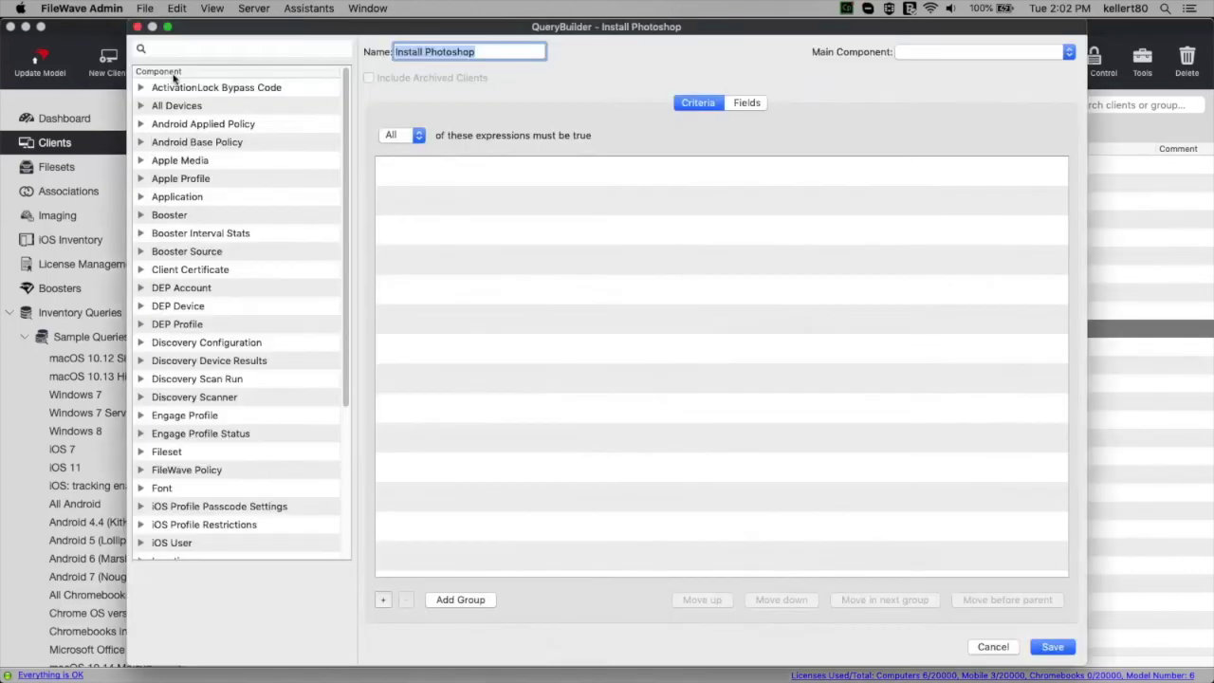
Add the criterion Custom Fields / Install Adobe Photoshop equals true to the query, and save the query and the smart group.
{"action": "left_click", "coordinate": [141, 197]}
{"action": "left_click", "coordinate": [141, 196]}
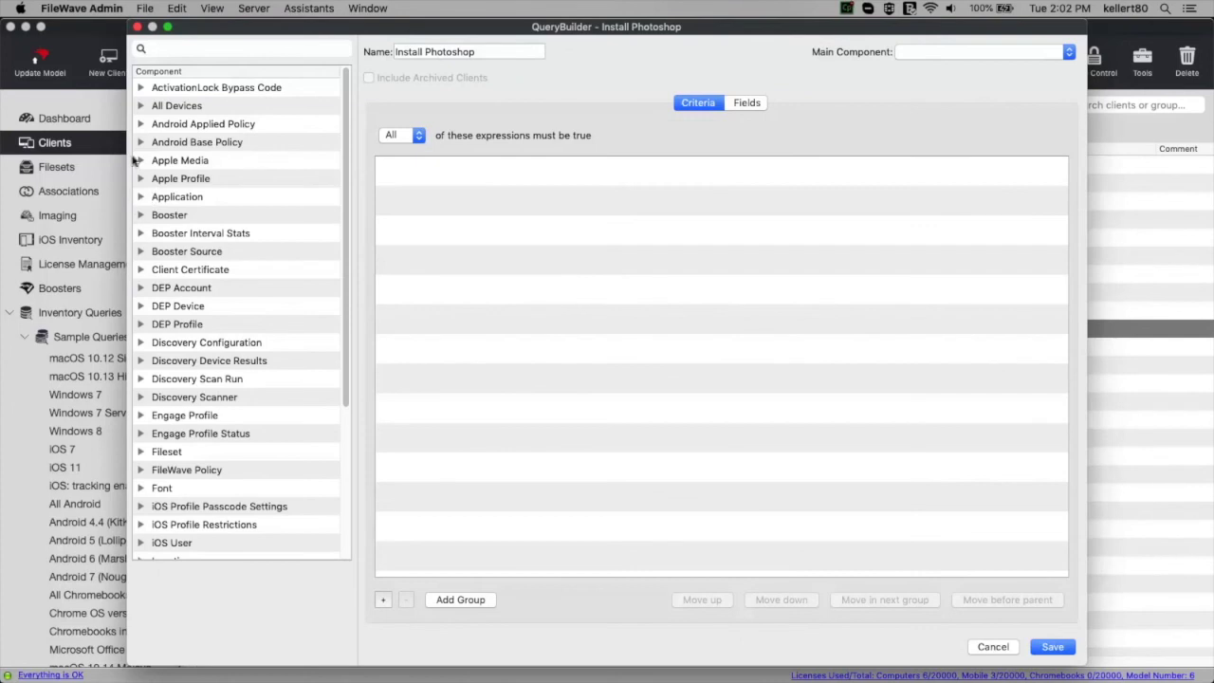
{"action": "left_click", "coordinate": [141, 105]}
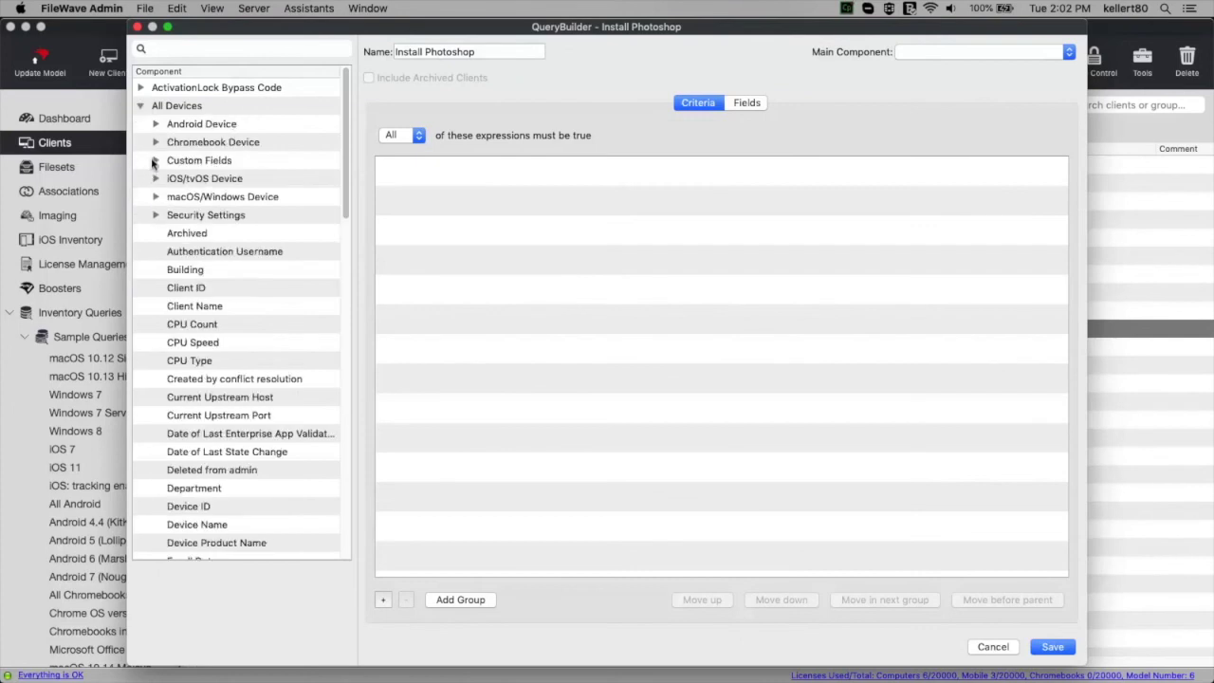
{"action": "left_click", "coordinate": [156, 160]}
{"action": "left_click", "coordinate": [157, 161]}
{"action": "left_click_drag", "start_coordinate": [218, 181], "coordinate": [575, 225]}
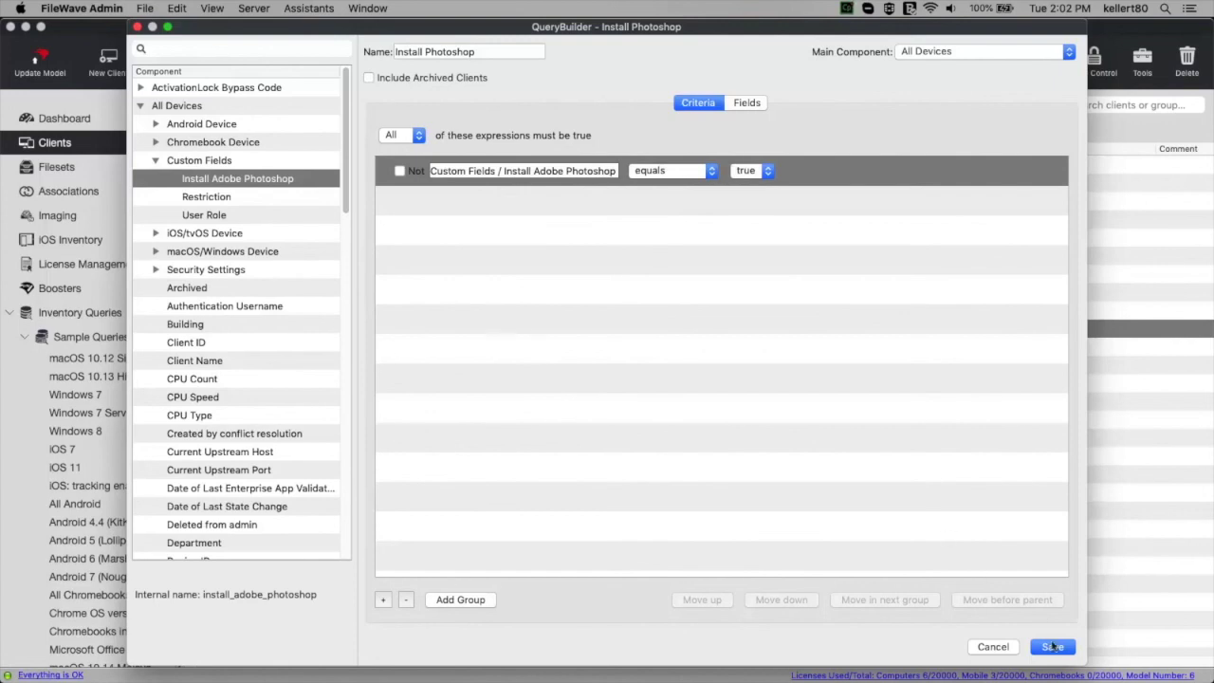
{"action": "left_click", "coordinate": [1053, 646]}
{"action": "left_click", "coordinate": [896, 535]}
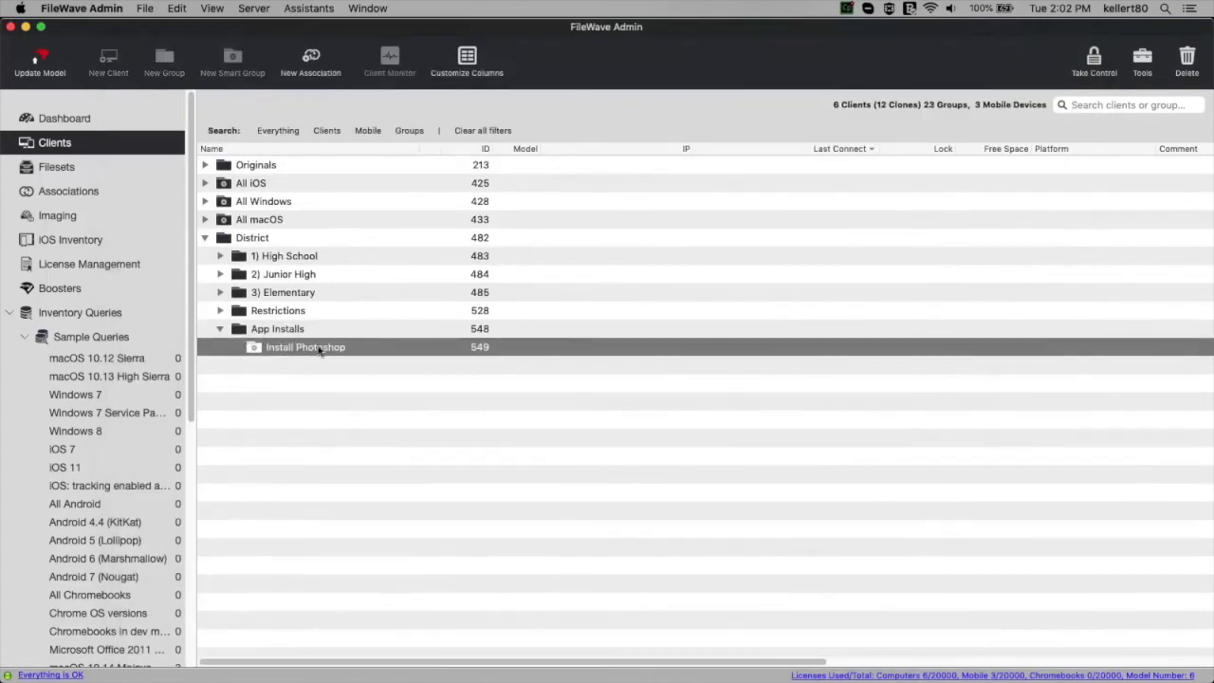
{"action": "left_click", "coordinate": [320, 348]}
{"action": "left_click", "coordinate": [339, 377]}
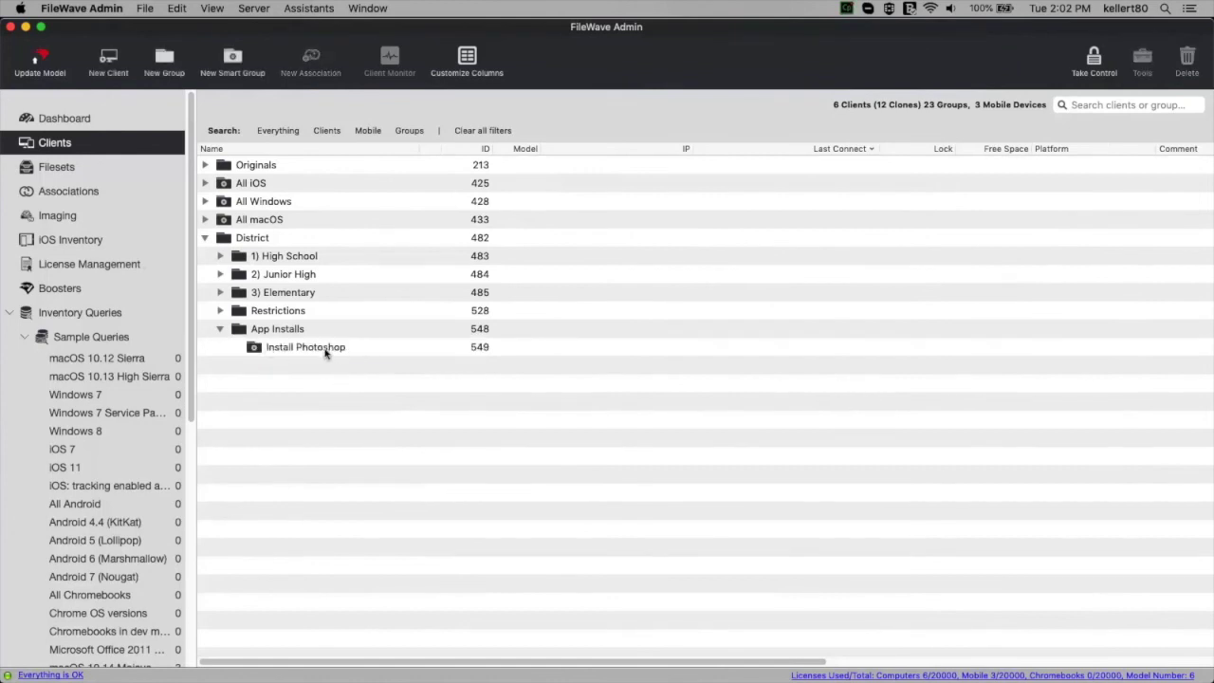
{"action": "left_click", "coordinate": [326, 351]}
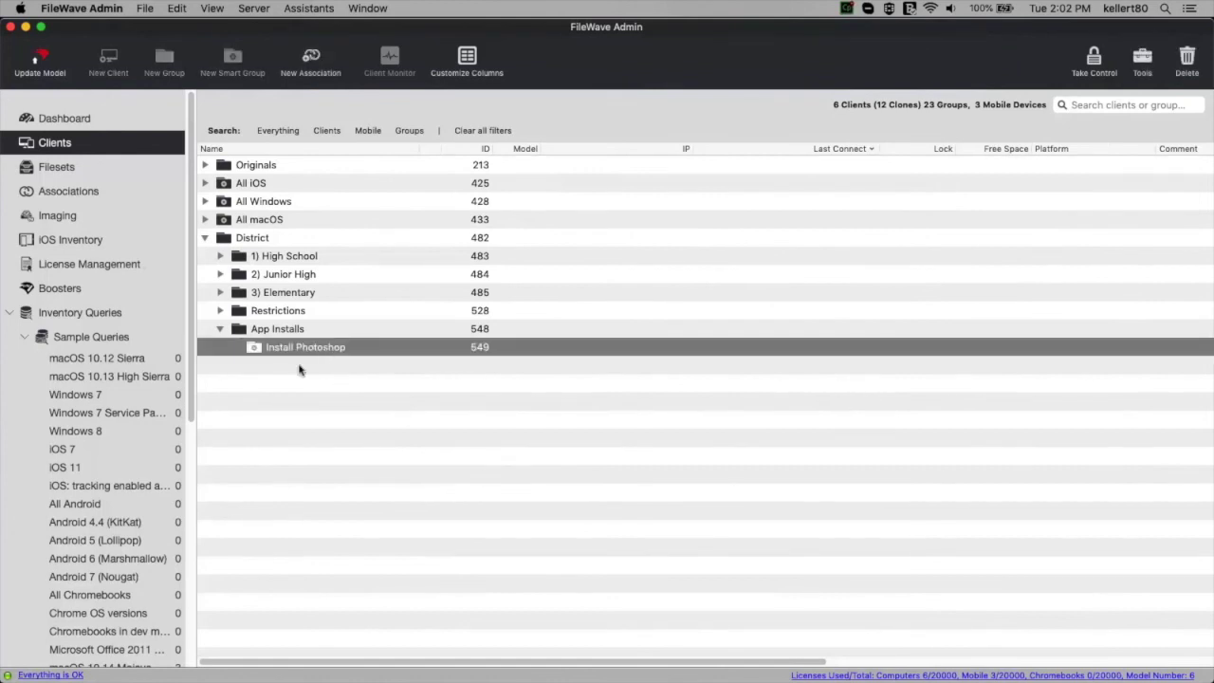
Enable the Install Adobe Photoshop custom field for the Staff A device in High School's HS Staff group and save the values.
{"action": "left_click_drag", "start_coordinate": [280, 349], "coordinate": [273, 280]}
{"action": "left_click", "coordinate": [235, 274]}
{"action": "right_click", "coordinate": [296, 292]}
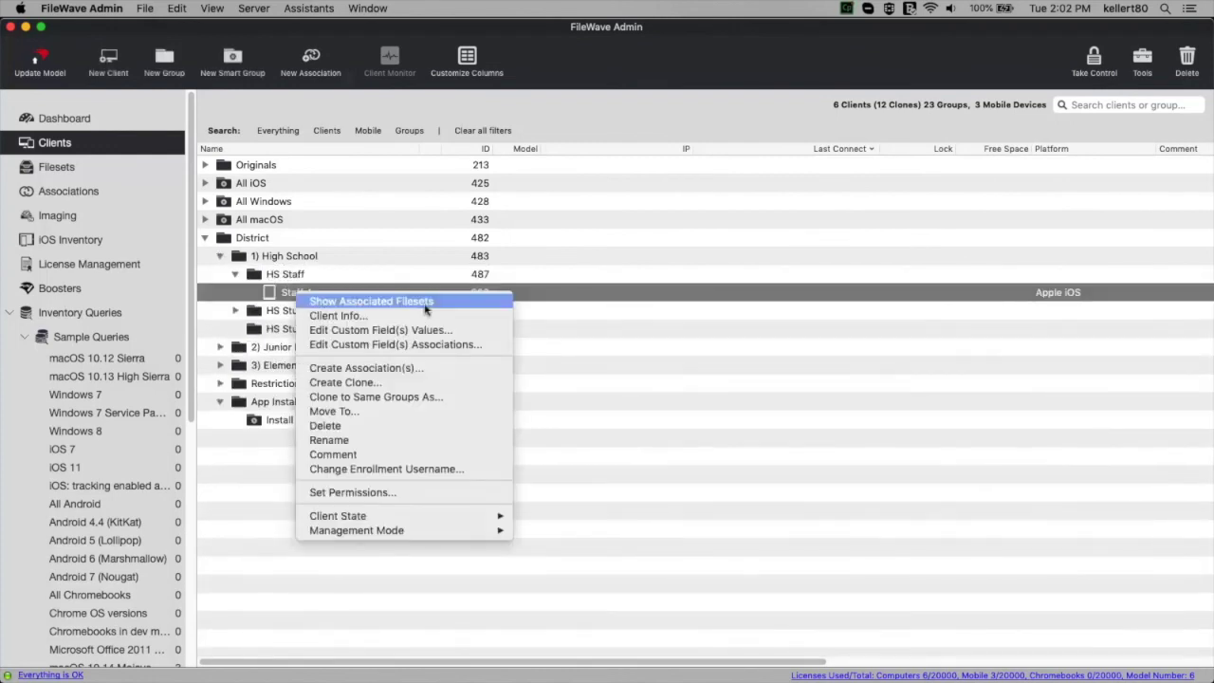
{"action": "left_click", "coordinate": [421, 332]}
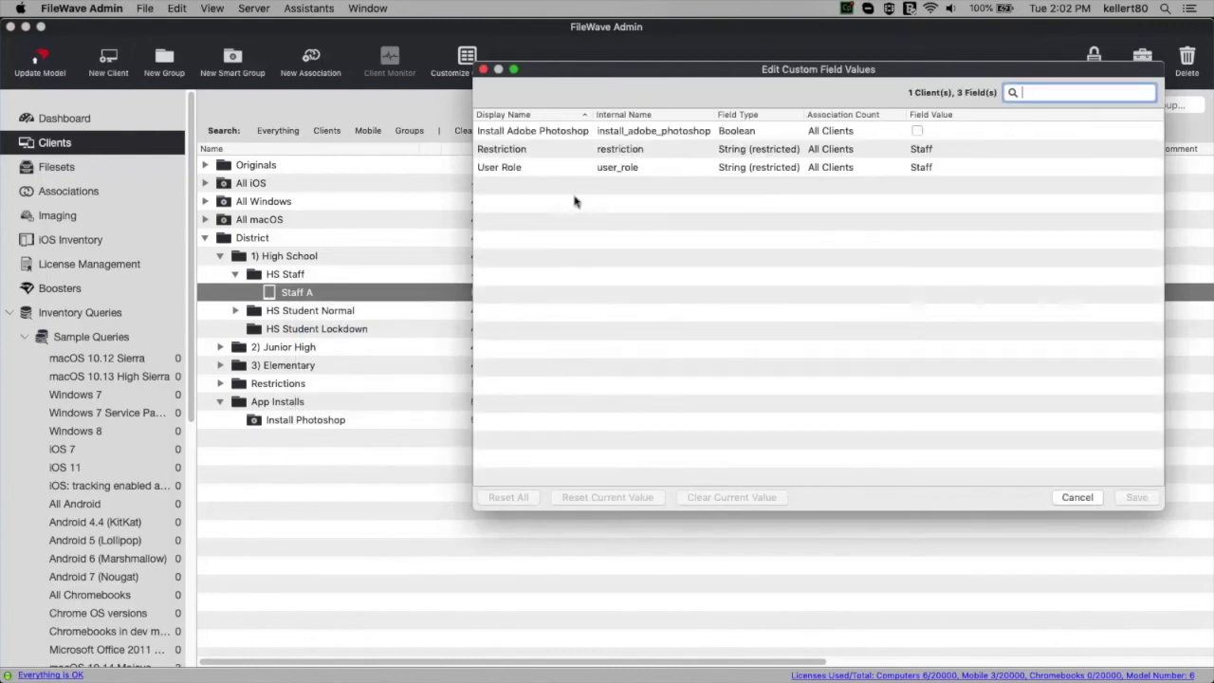
{"action": "left_click", "coordinate": [918, 131]}
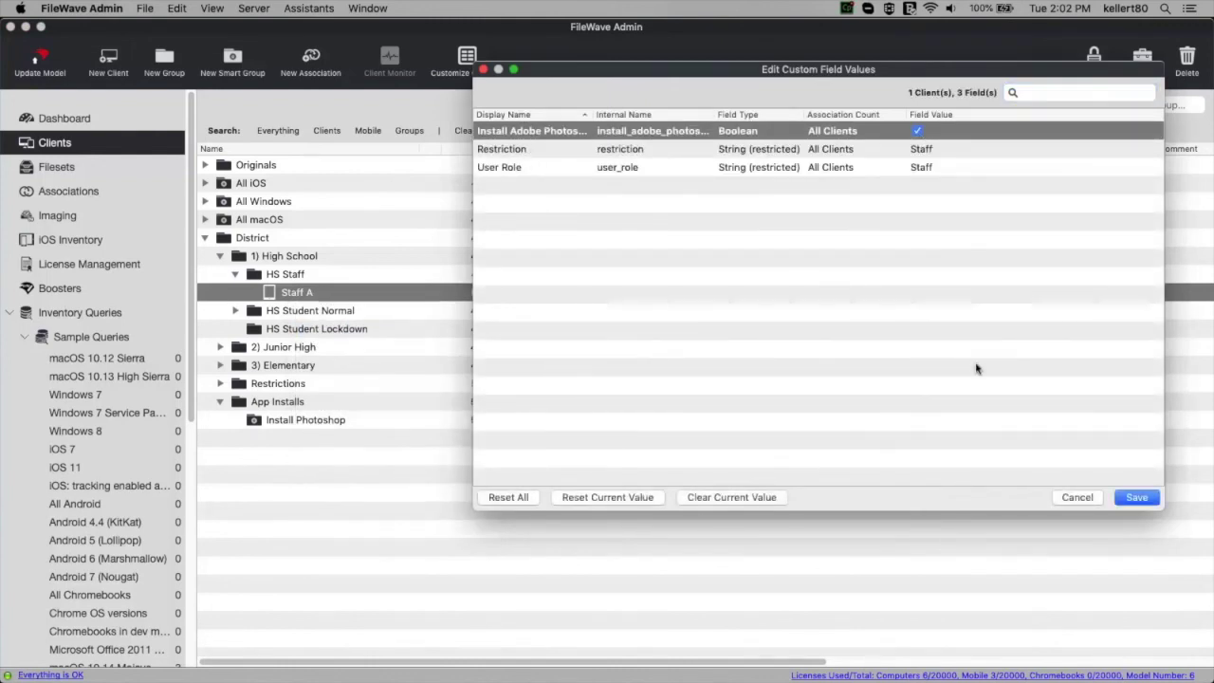
{"action": "left_click", "coordinate": [1140, 499]}
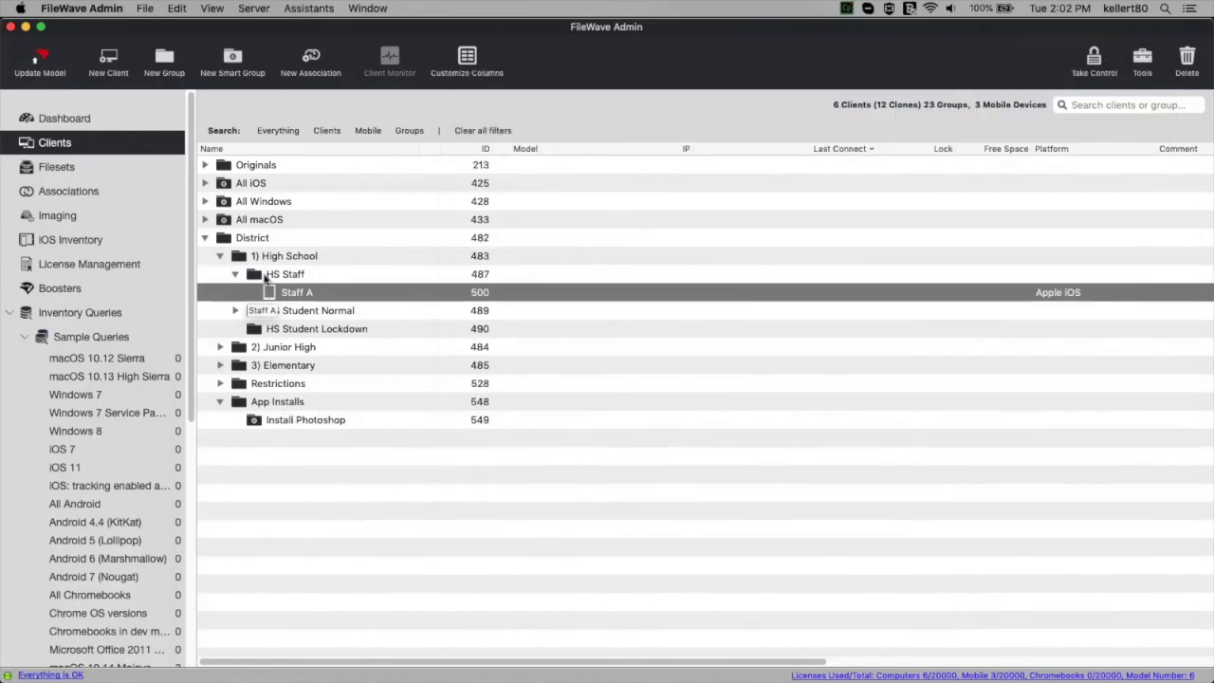
Refresh the Install Photoshop smart group, expand it and select its Staff A clone.
{"action": "right_click", "coordinate": [287, 423]}
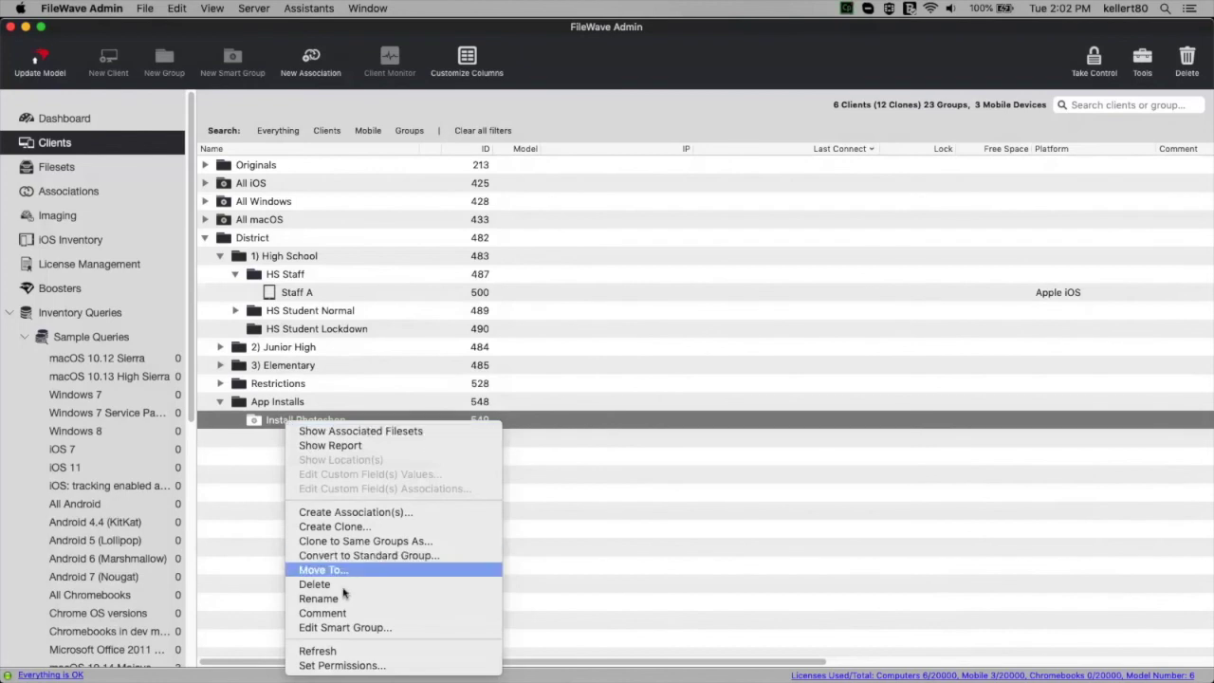
{"action": "left_click", "coordinate": [348, 650]}
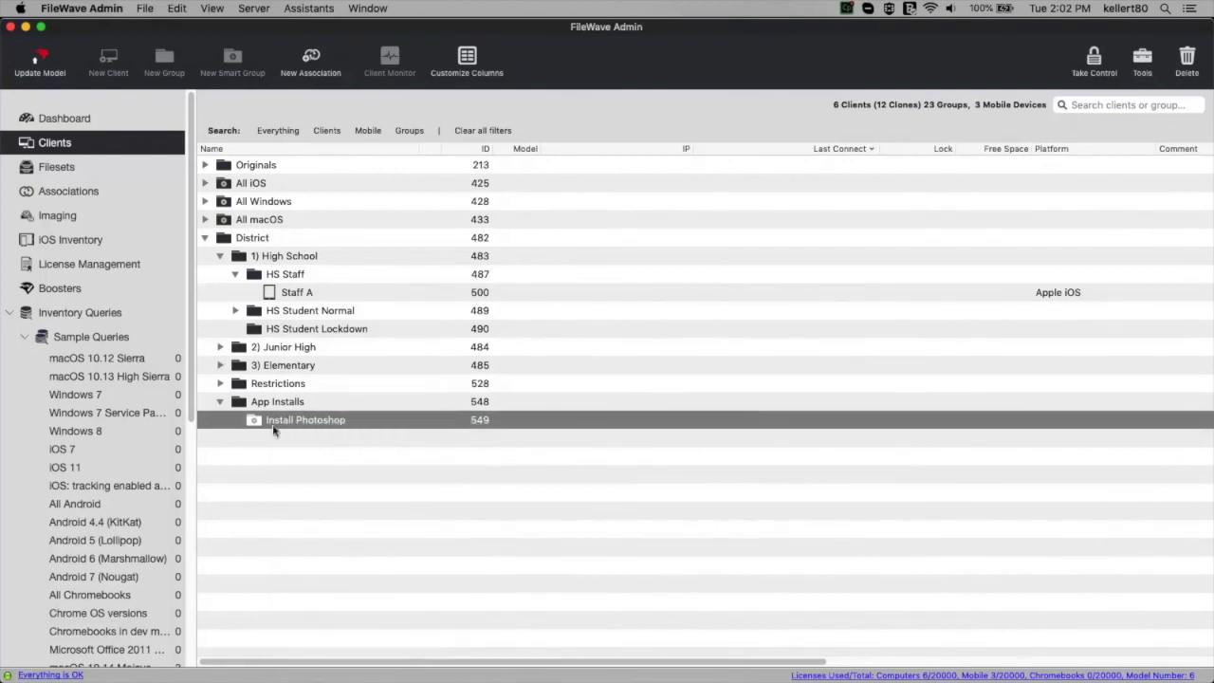
{"action": "mouse_move", "coordinate": [257, 423]}
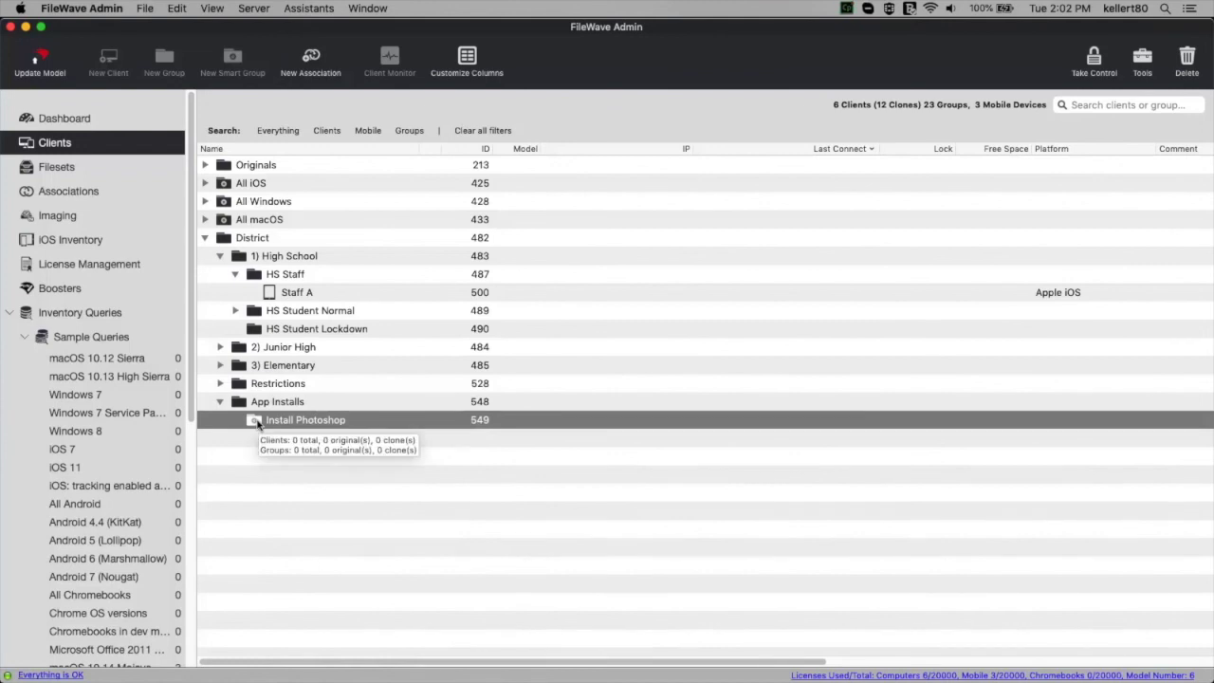
{"action": "left_click", "coordinate": [237, 421]}
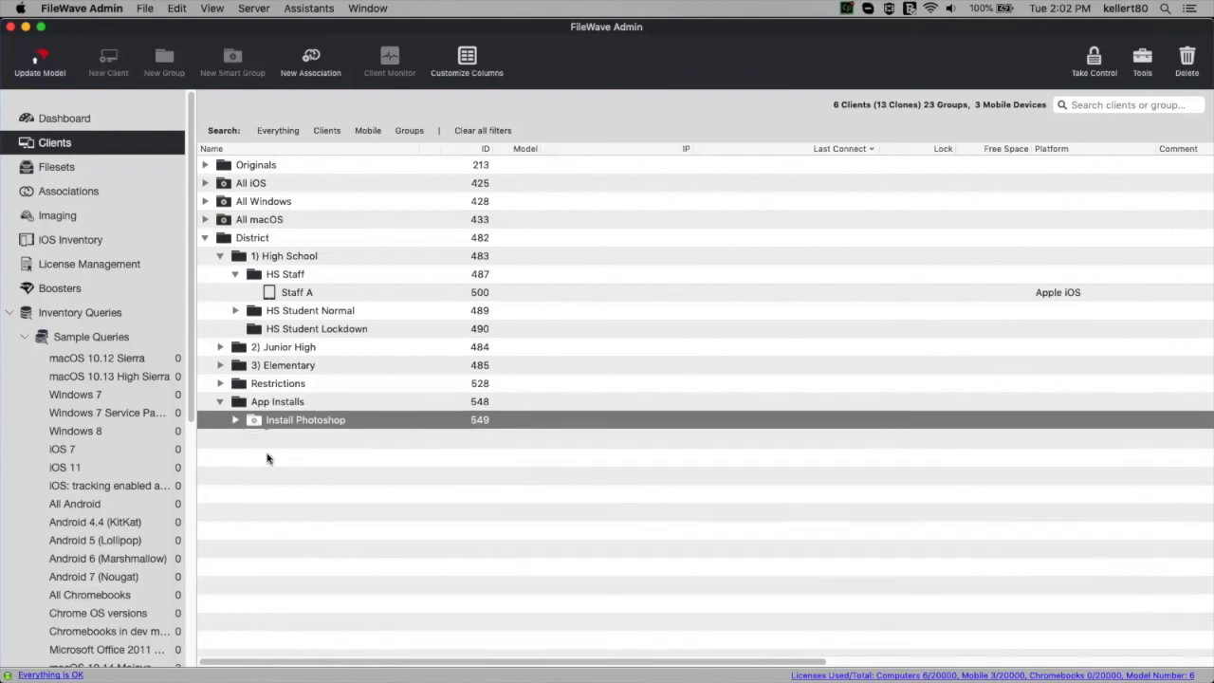
{"action": "left_click", "coordinate": [287, 441]}
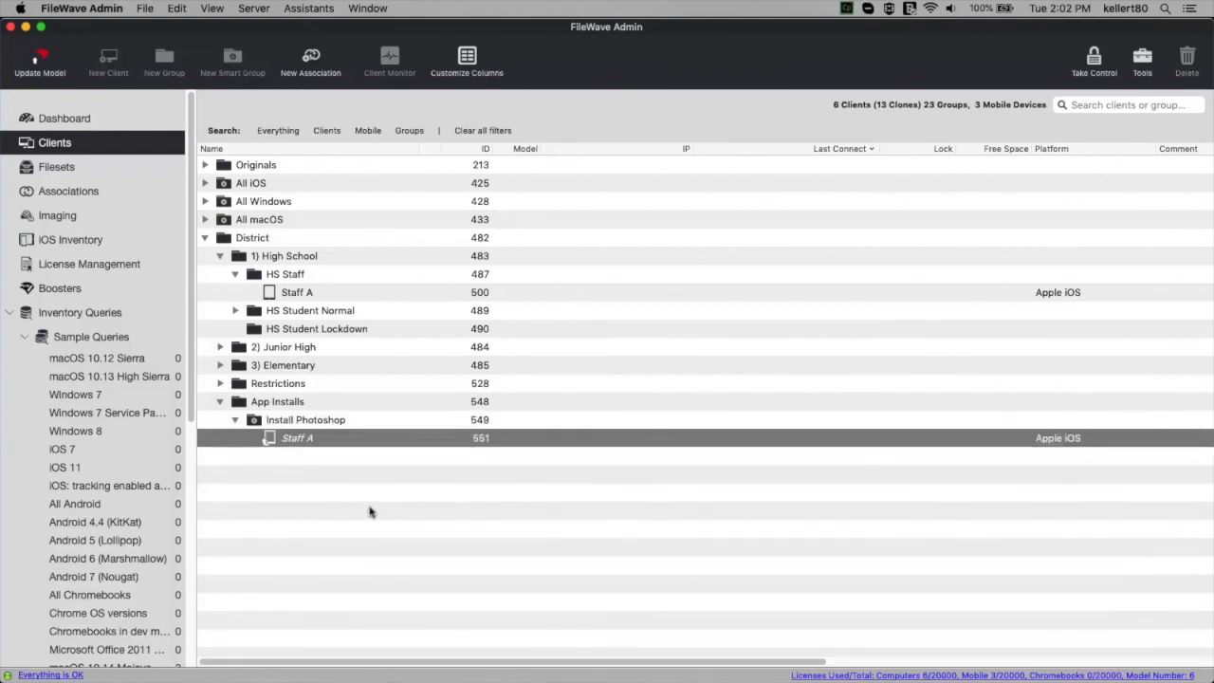